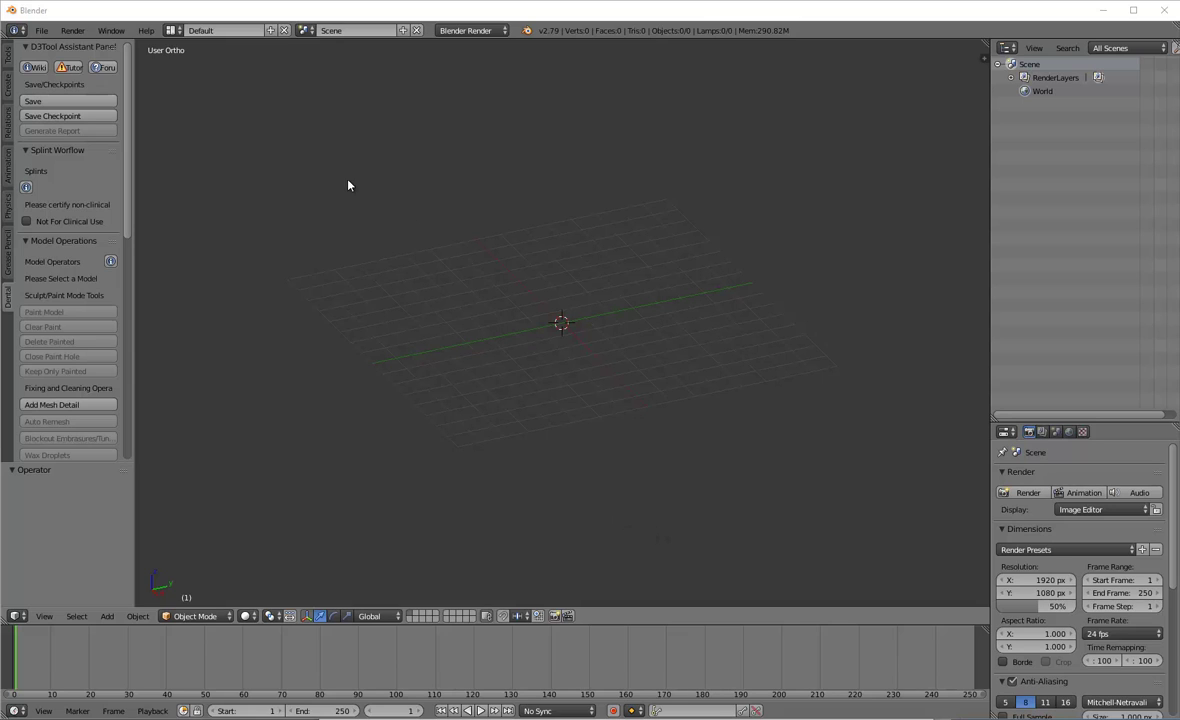
# - Certify the splint as not for clinical use and choose the Anterior Deprogrammer workflow type for the maxilla
pyautogui.click(26, 222)
pyautogui.click(26, 222)
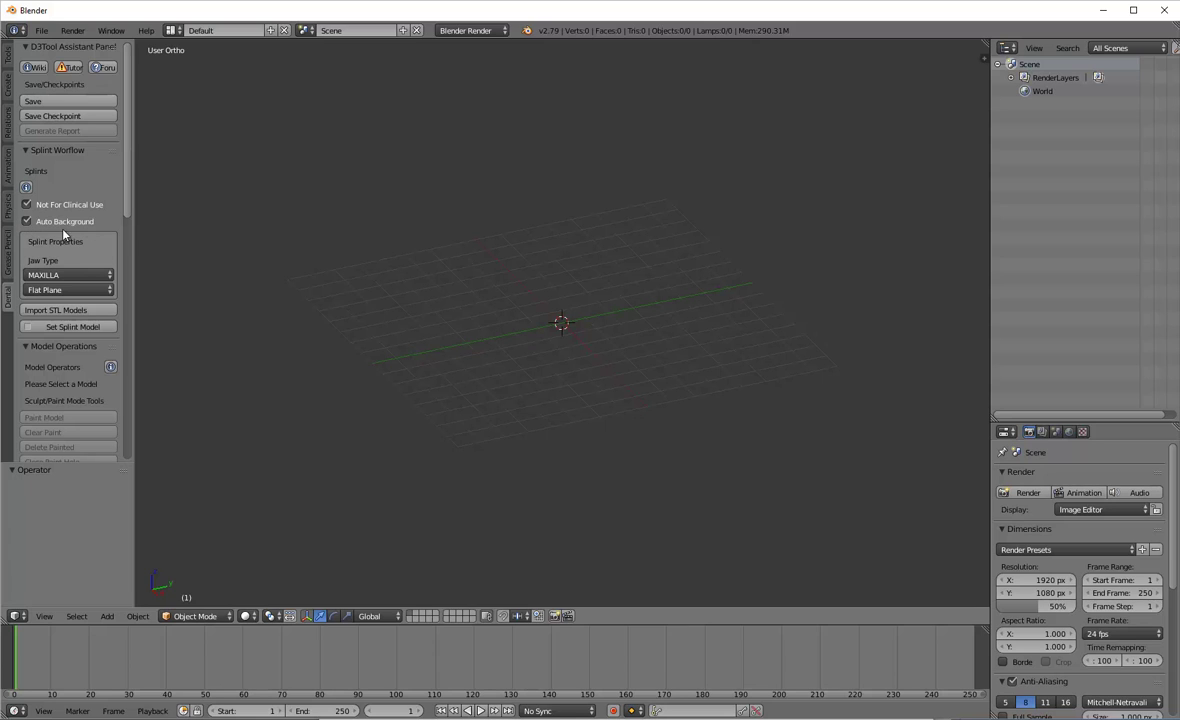
pyautogui.click(51, 291)
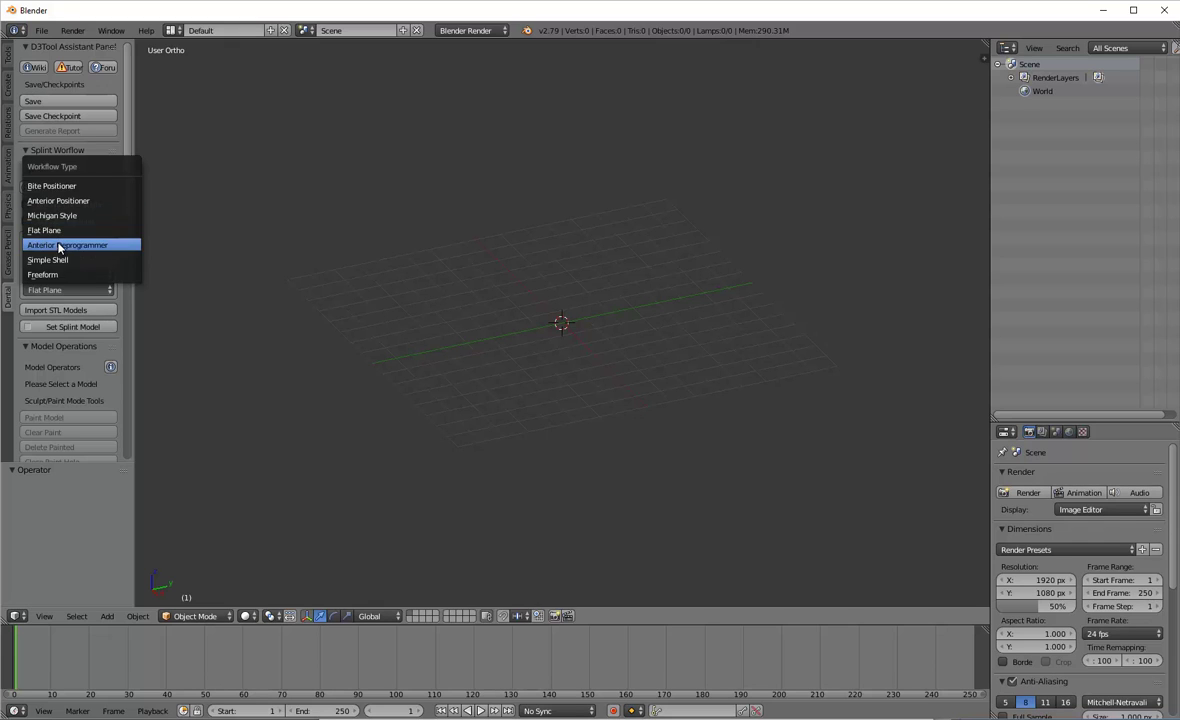
pyautogui.click(62, 245)
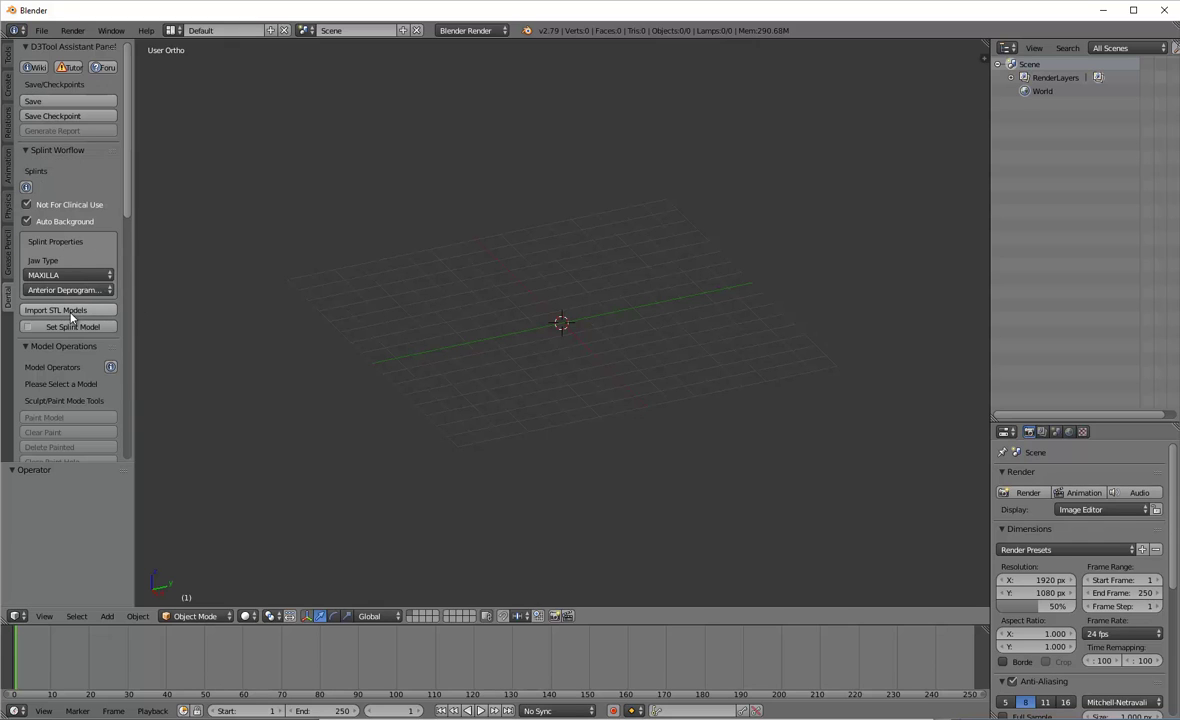
# - Import MandibularAnatomy.stl and MaxillaryAnatomy.stl together from the Occlusal Guard Demp folder
pyautogui.click(68, 311)
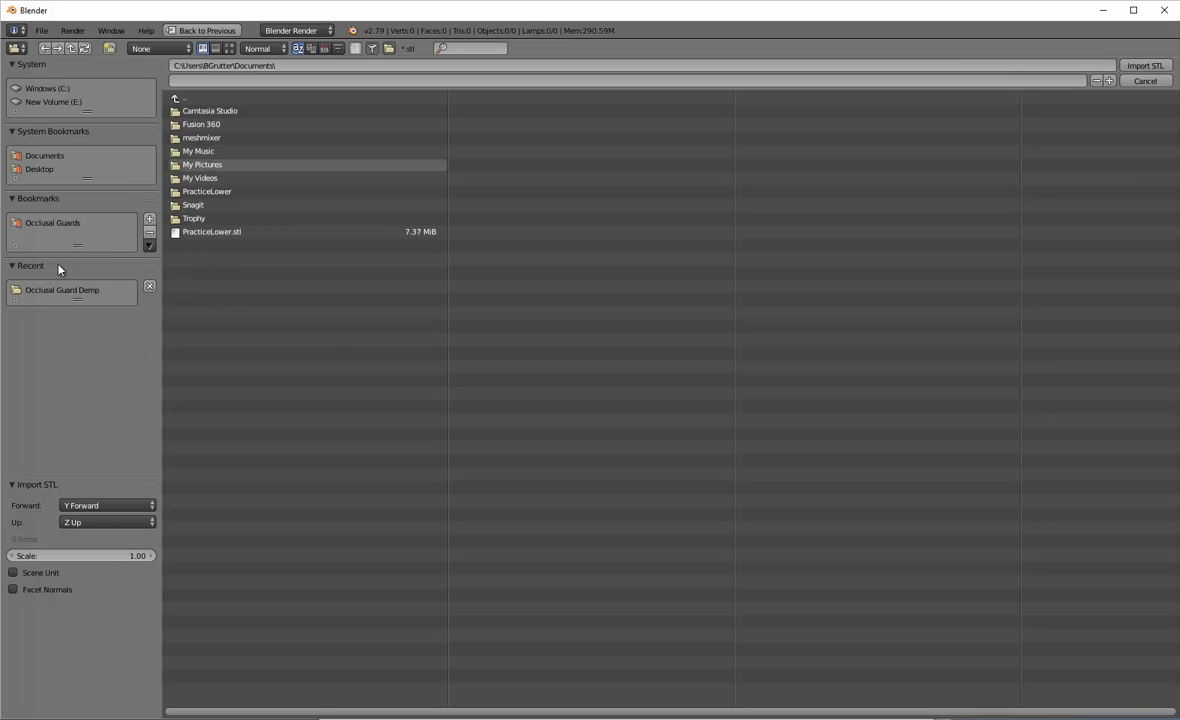
pyautogui.click(47, 290)
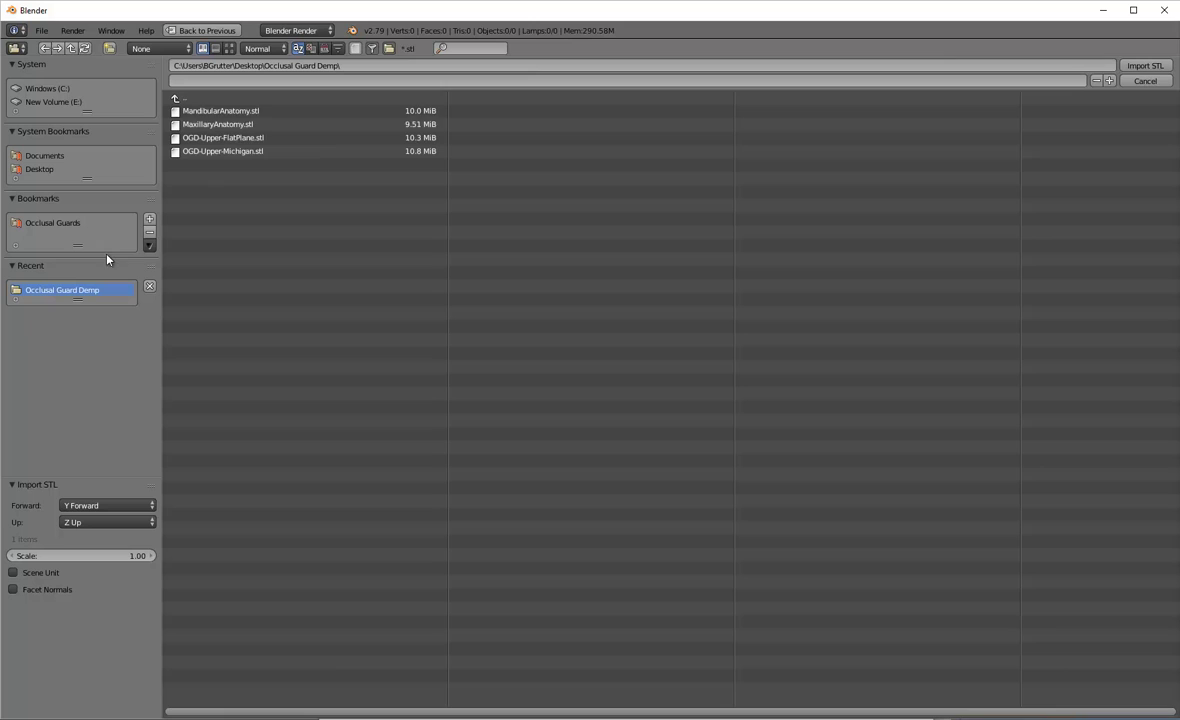
pyautogui.click(205, 110)
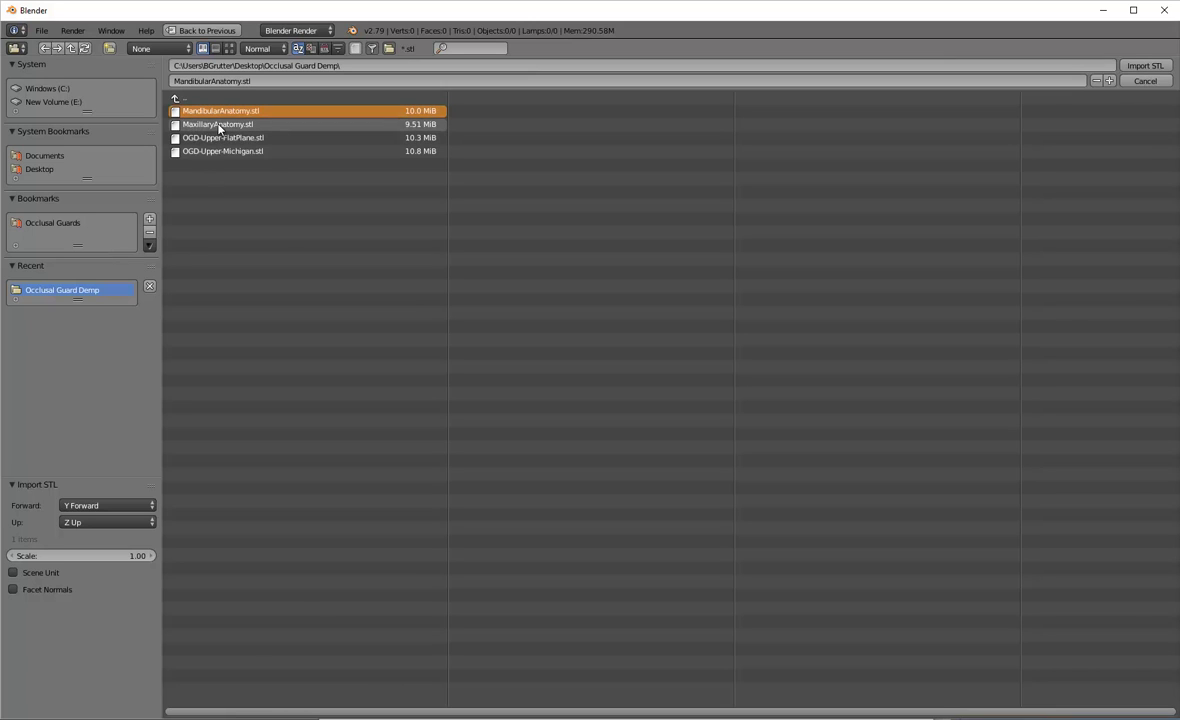
pyautogui.keyDown('shift'); pyautogui.click(219, 124); pyautogui.keyUp('shift')
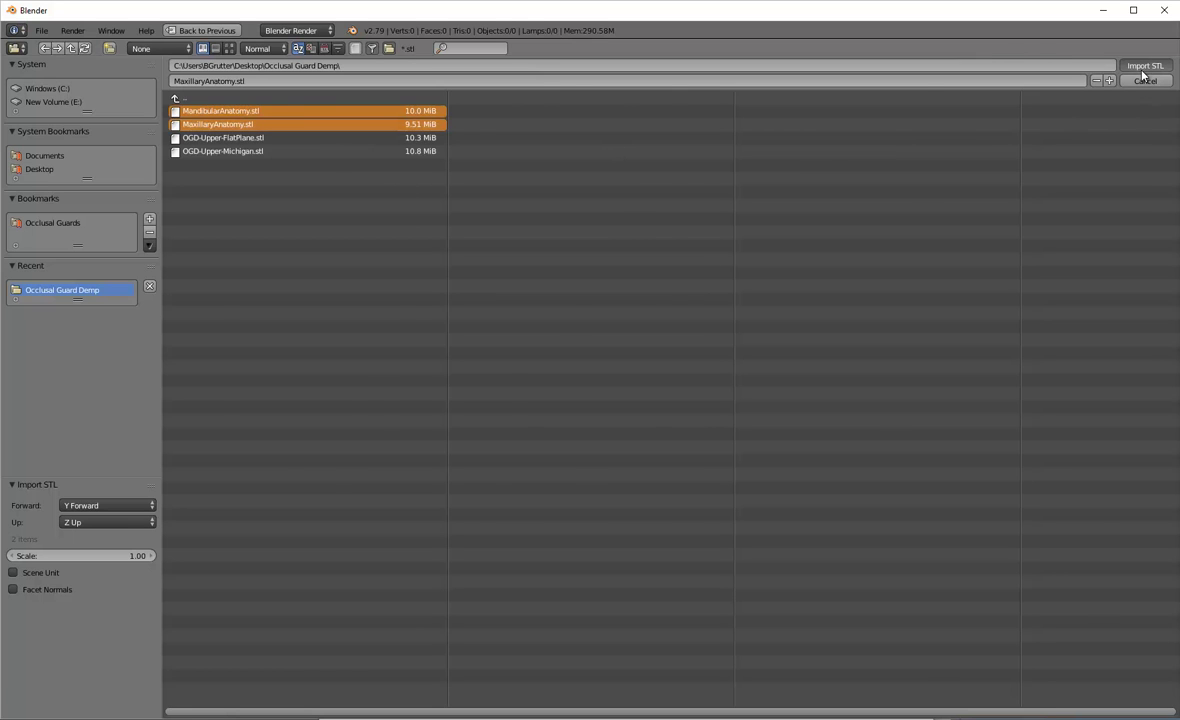
pyautogui.click(1143, 69)
# - Inspect the imported arches and set the maxillary model as the splint model
pyautogui.scroll(4, 843, 378)
pyautogui.scroll(-10, 843, 378)
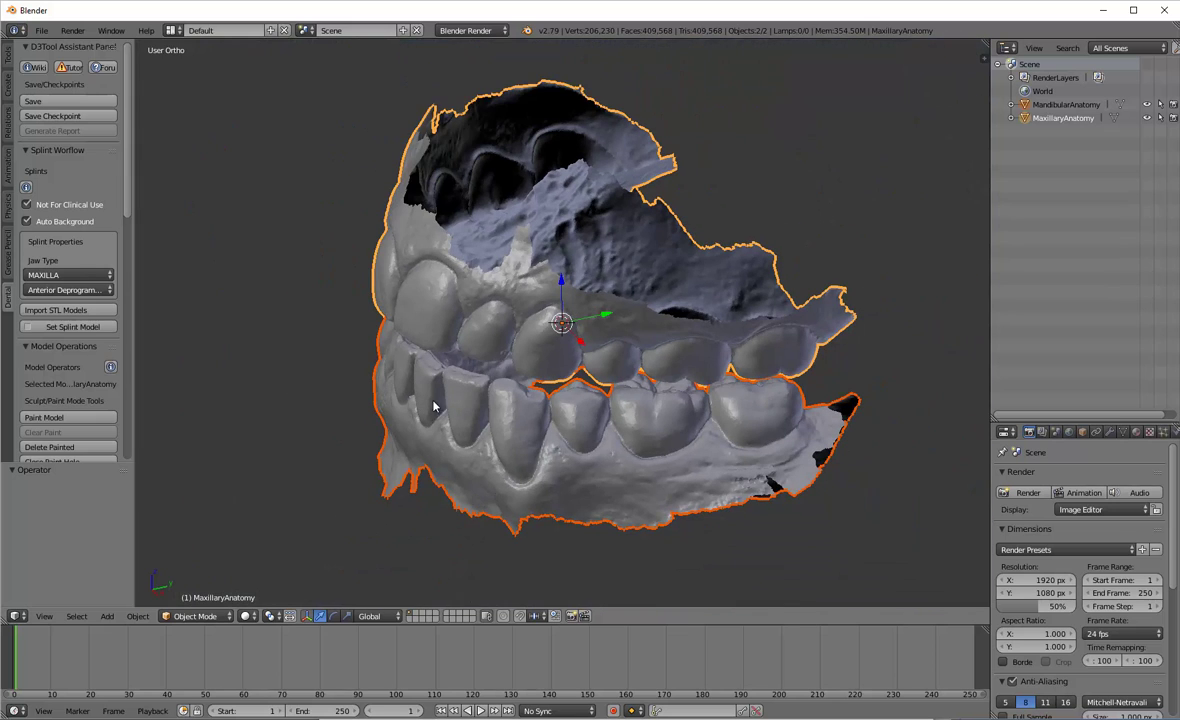
pyautogui.moveTo(410, 488); pyautogui.dragTo(520, 483, button='middle')
pyautogui.moveTo(709, 368); pyautogui.dragTo(490, 421, button='middle')
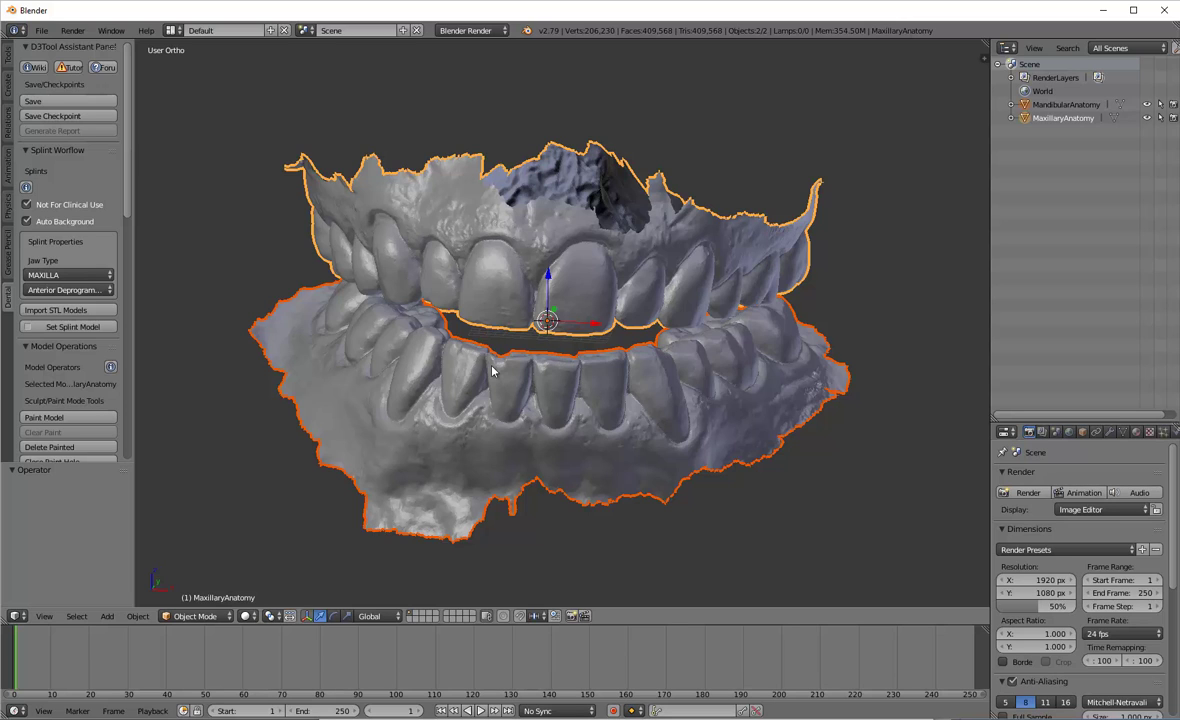
pyautogui.moveTo(489, 365); pyautogui.dragTo(531, 379, button='middle')
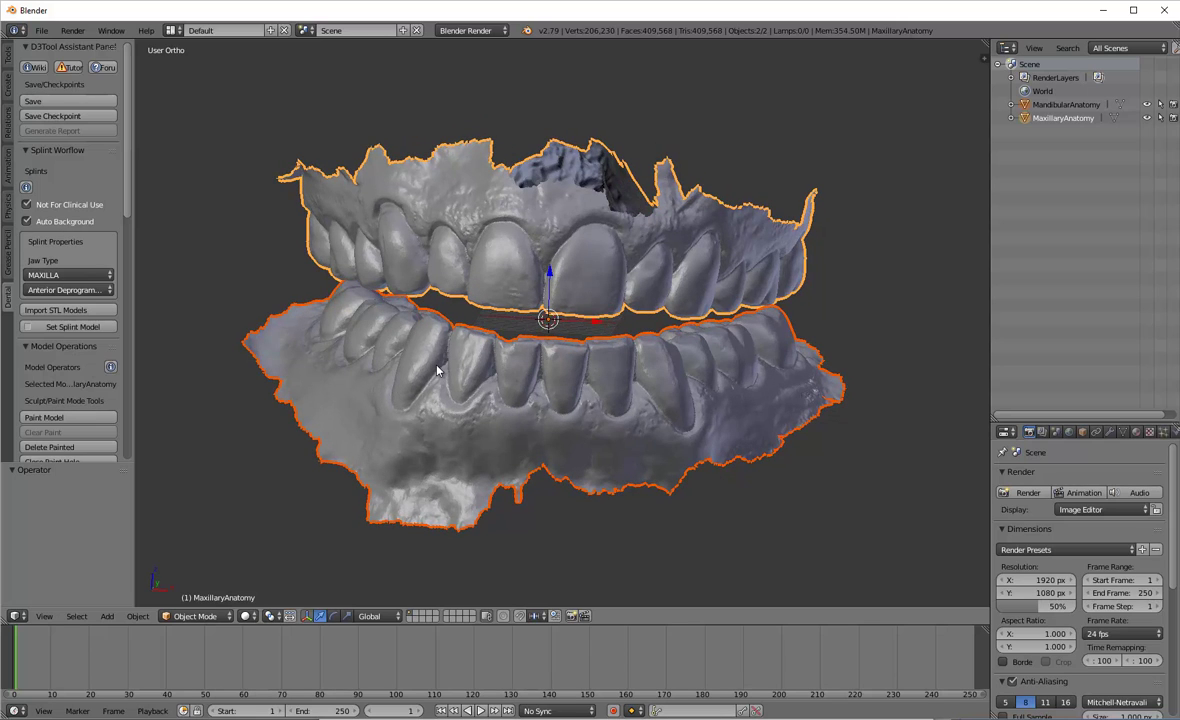
pyautogui.moveTo(437, 372); pyautogui.dragTo(523, 378, button='middle')
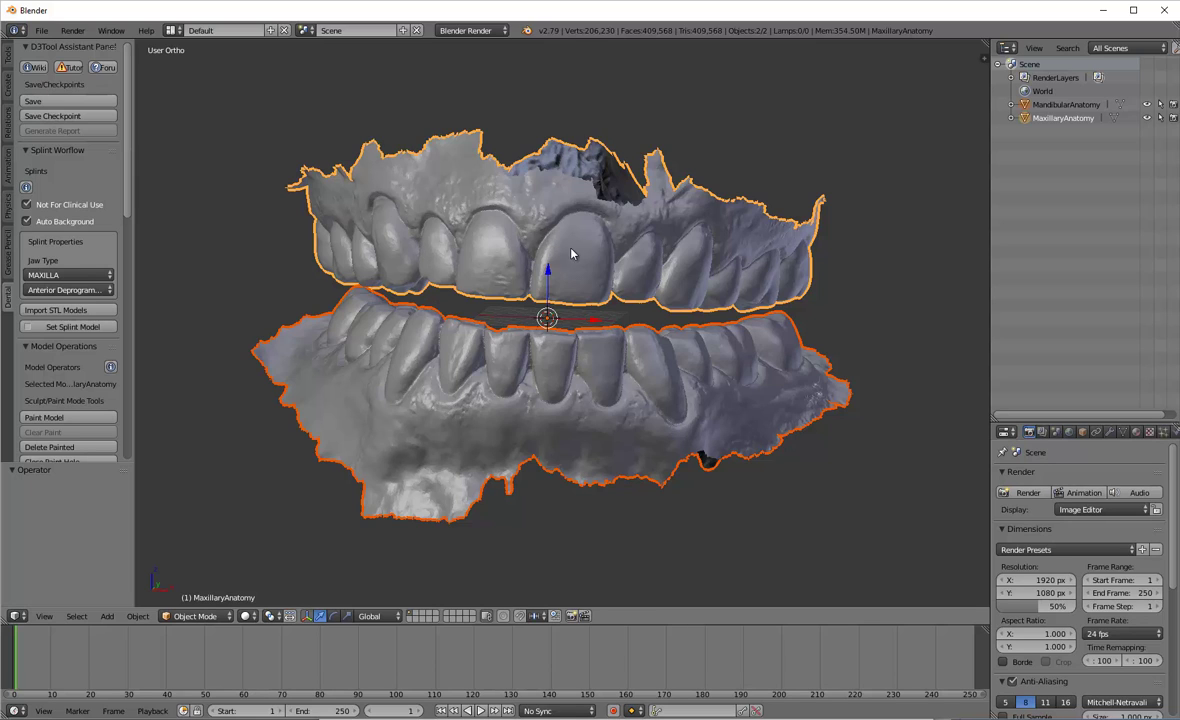
pyautogui.click(72, 327)
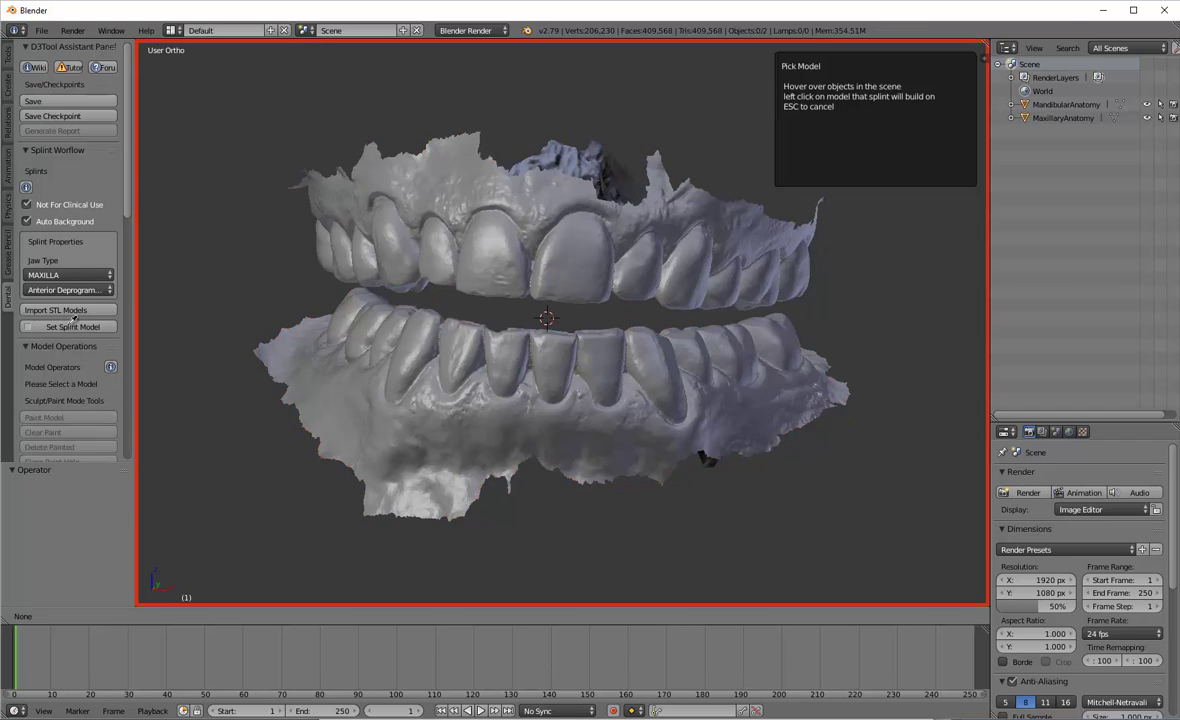
pyautogui.click(530, 233)
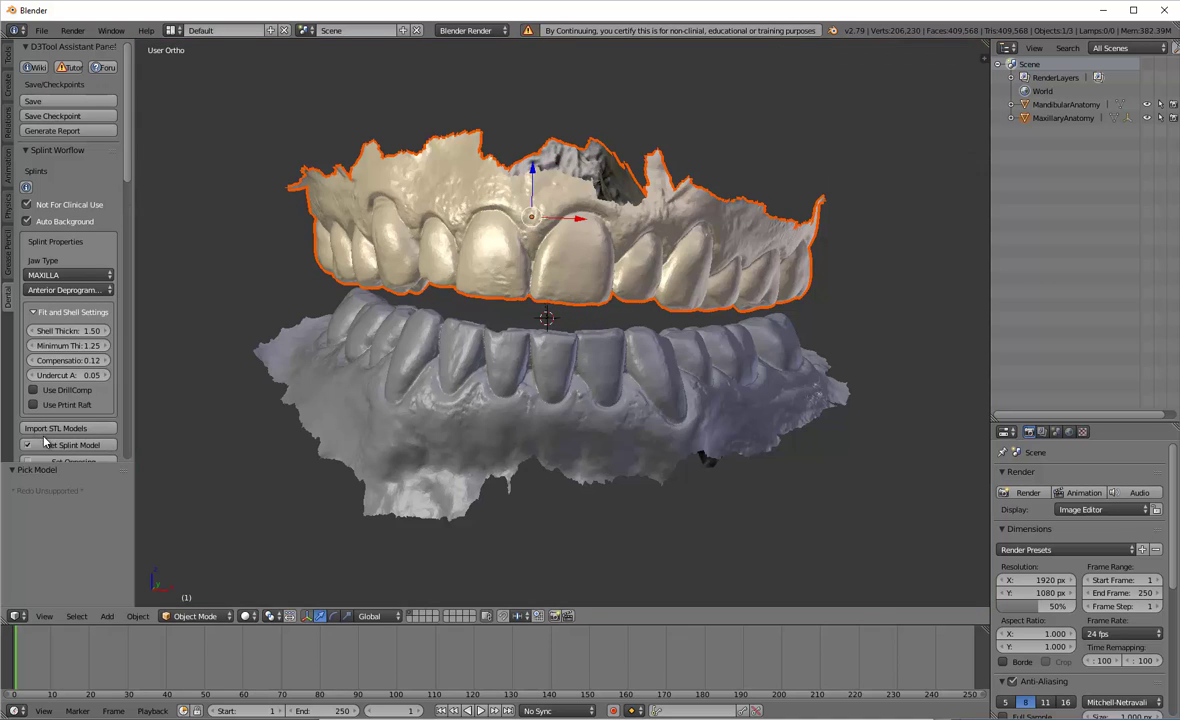
# - Enable the print raft option and set the mandibular model as the opposing model
pyautogui.scroll(-2, 40, 405)
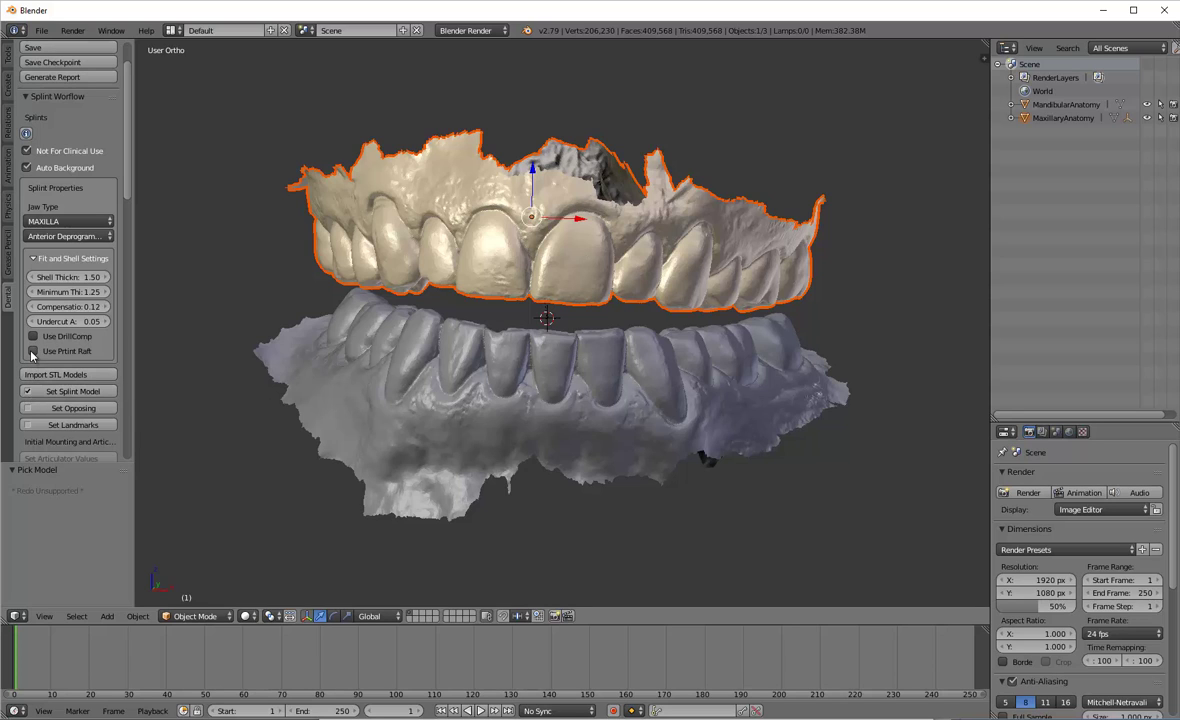
pyautogui.click(33, 351)
pyautogui.click(73, 408)
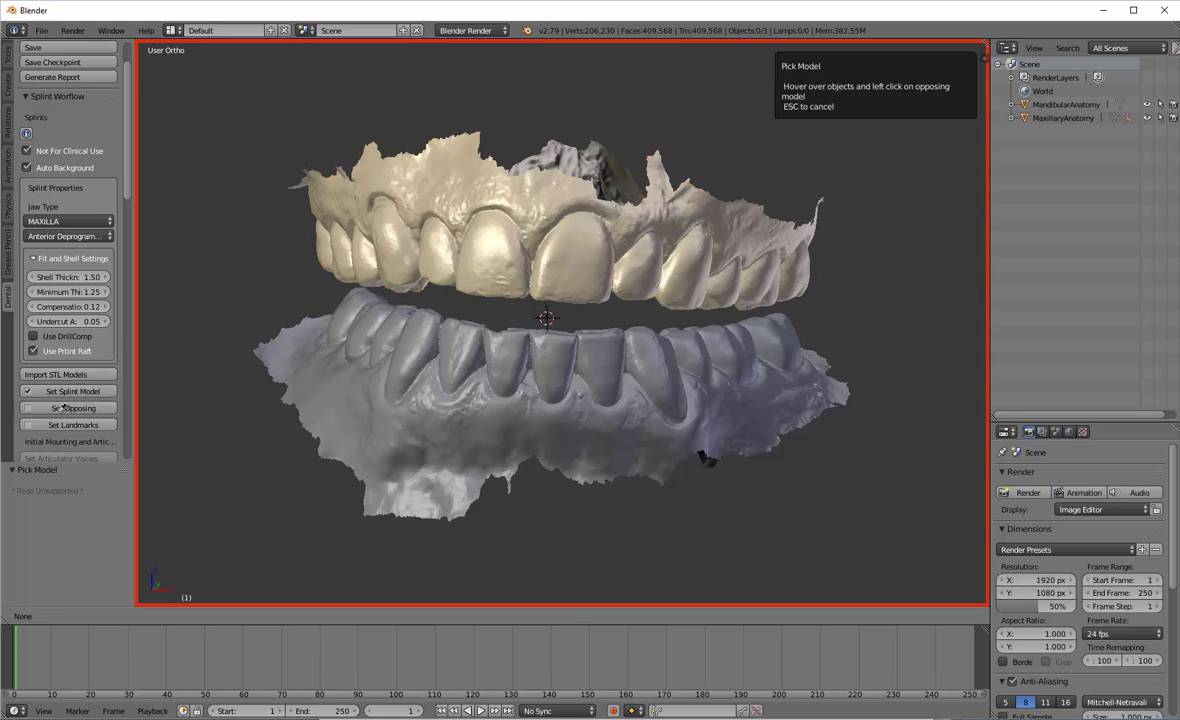
pyautogui.click(475, 414)
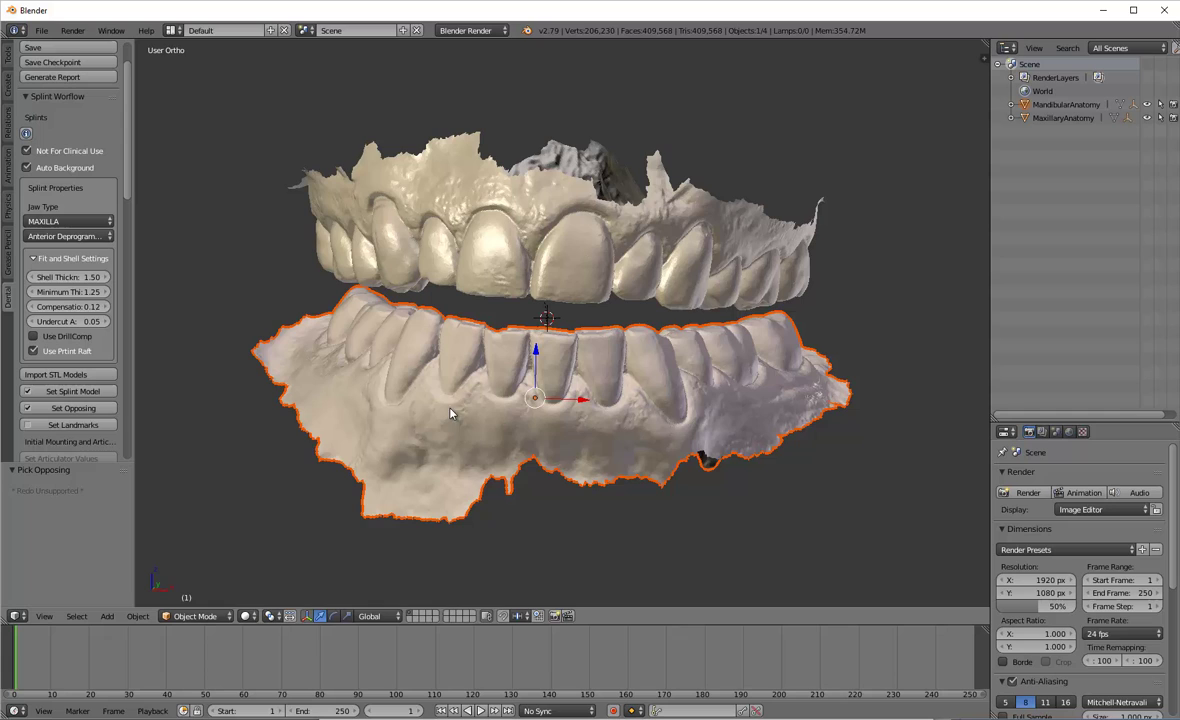
# - Set the landmarks on the maxillary model's occlusal side: right molar, left molar, incisal edge and midline
pyautogui.click(89, 427)
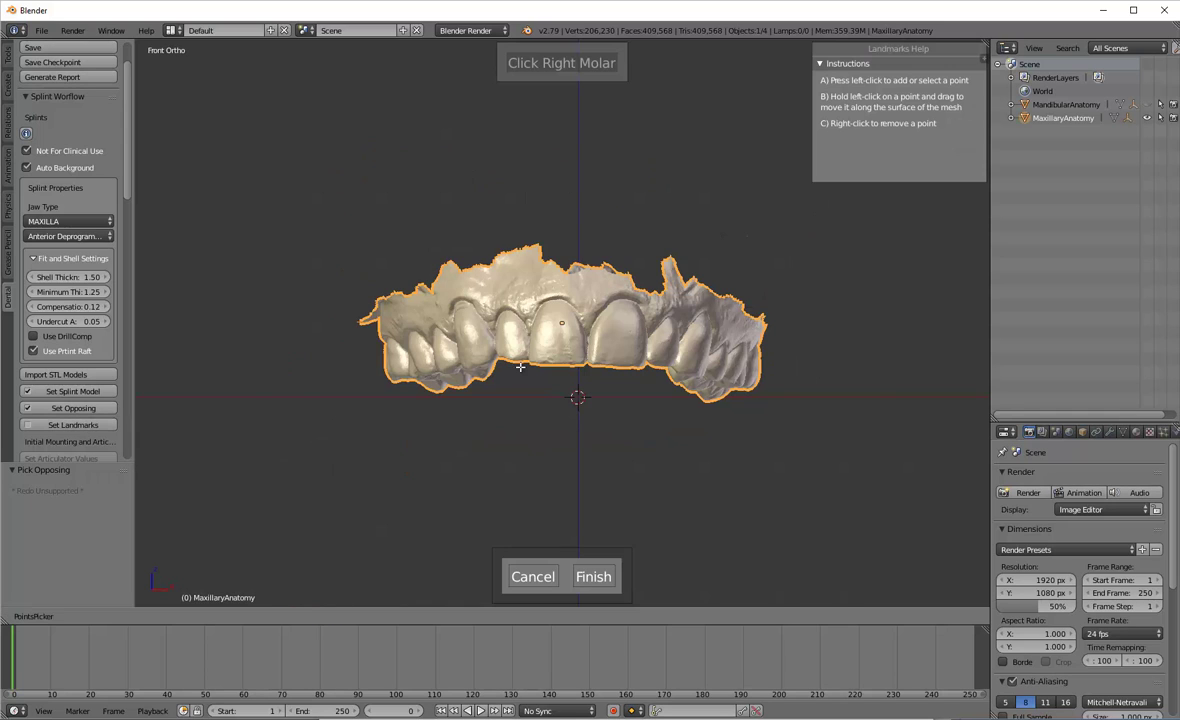
pyautogui.moveTo(520, 368); pyautogui.dragTo(512, 215, button='middle')
pyautogui.moveTo(584, 273); pyautogui.dragTo(390, 173, button='middle')
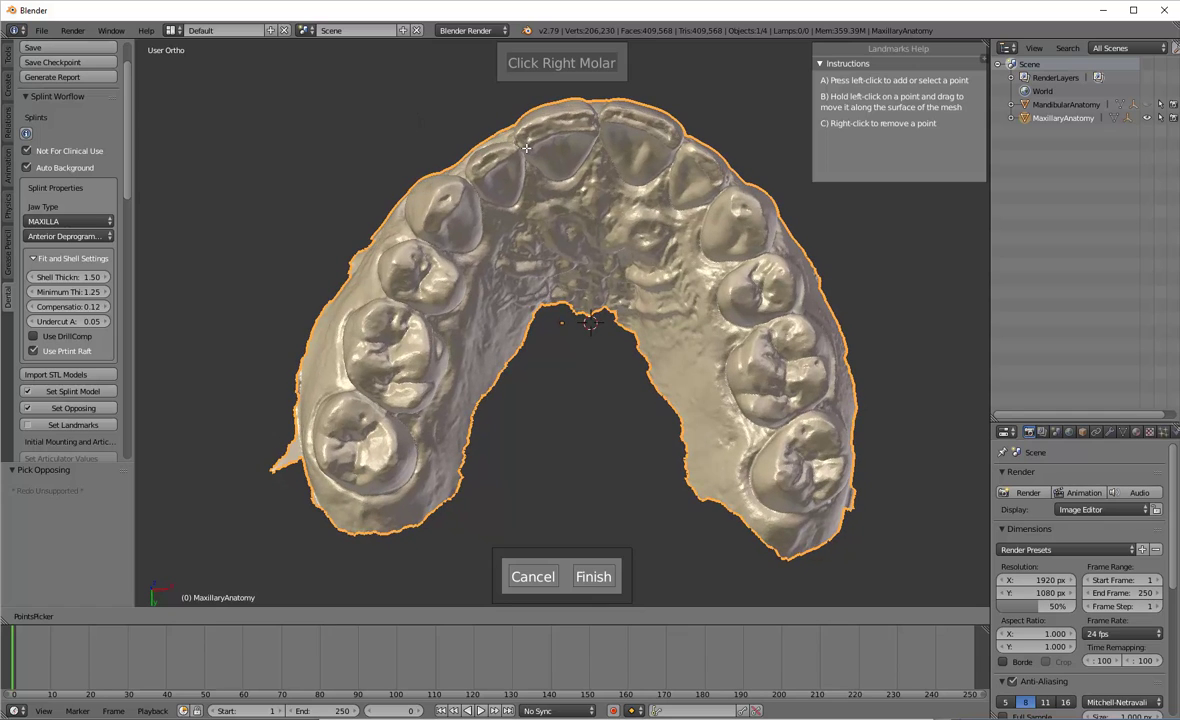
pyautogui.click(420, 353)
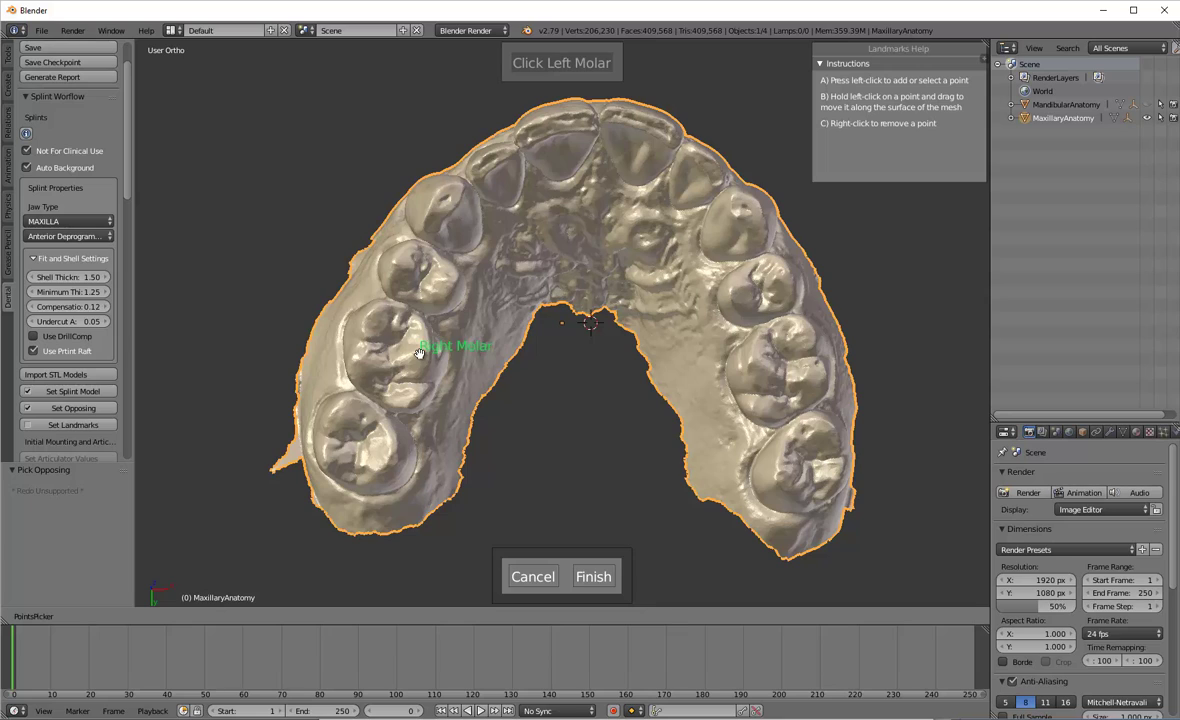
pyautogui.click(753, 360)
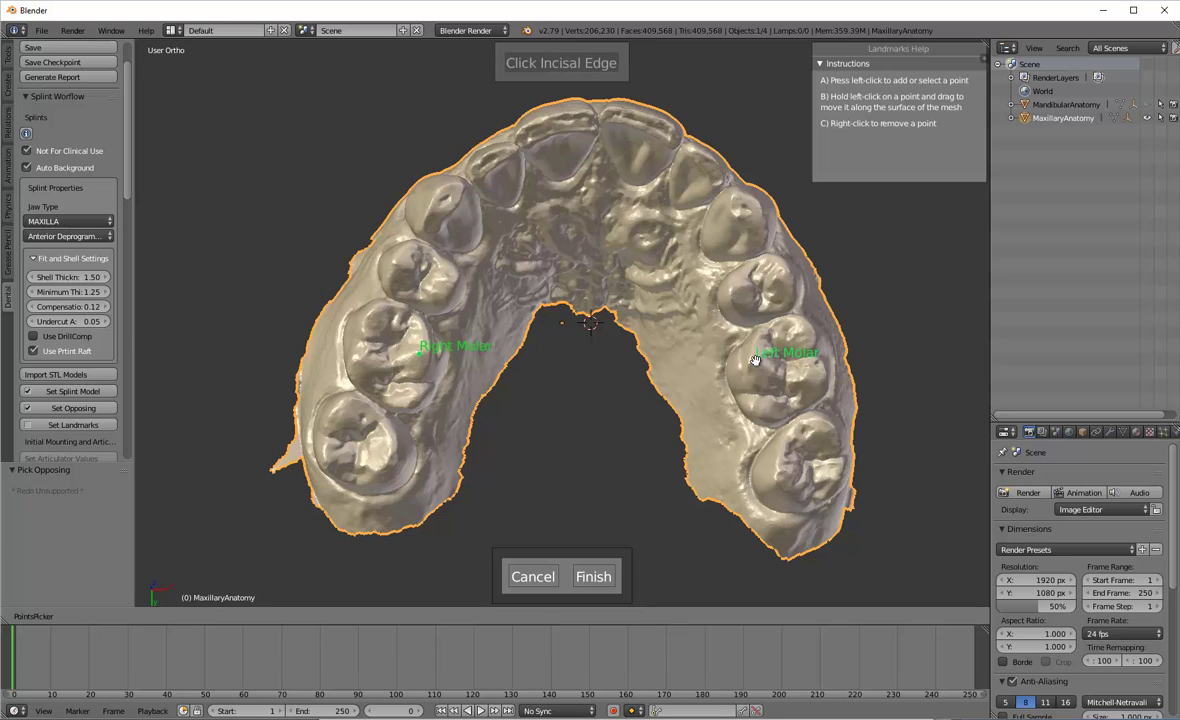
pyautogui.click(583, 120)
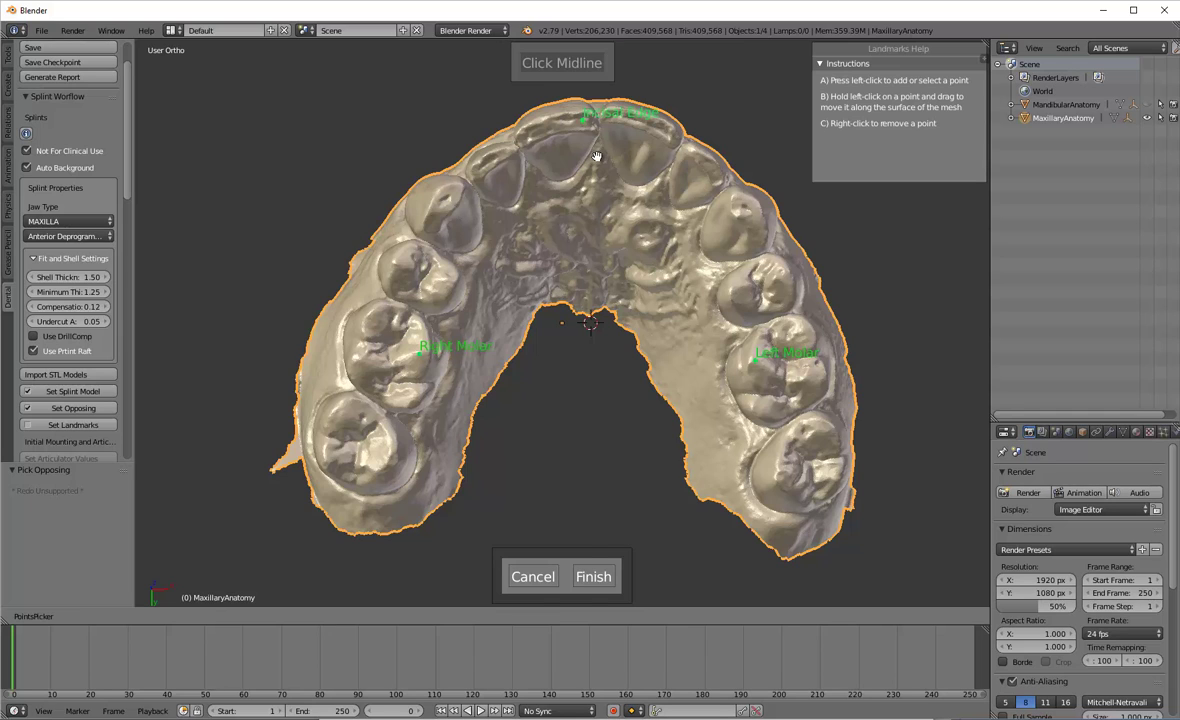
pyautogui.click(596, 157)
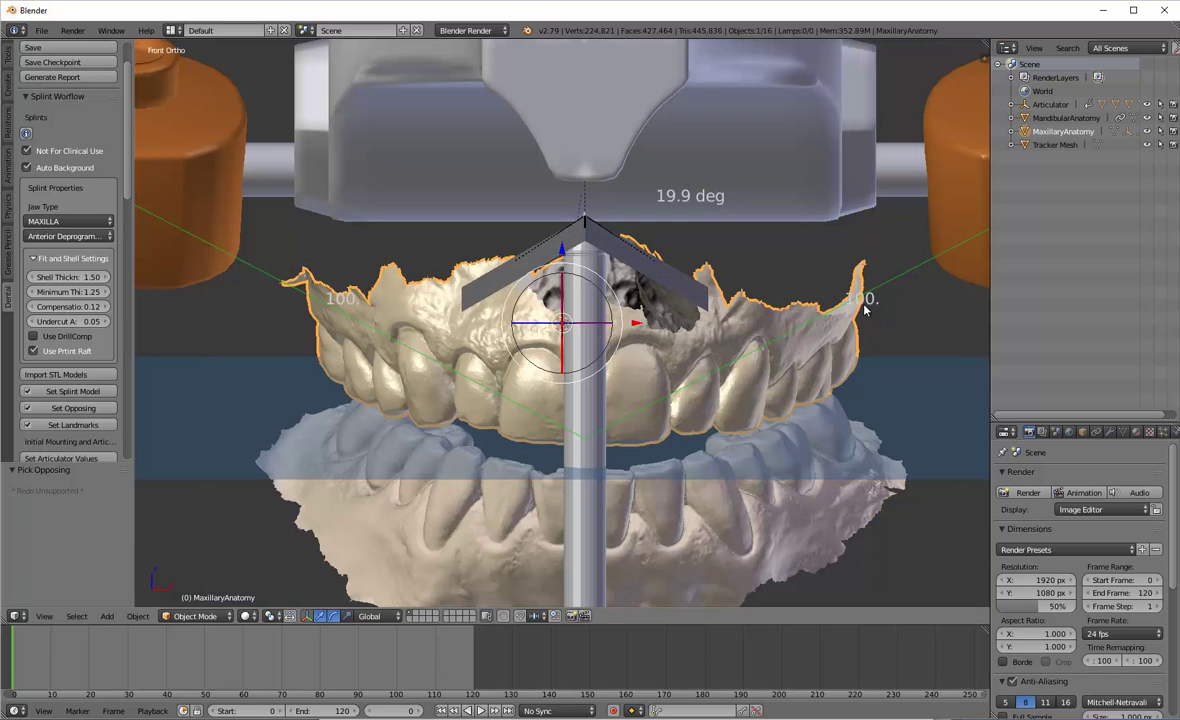
# - Hide the articulator and look over the mounted maxillary and mandibular models
pyautogui.scroll(-3, 632, 335)
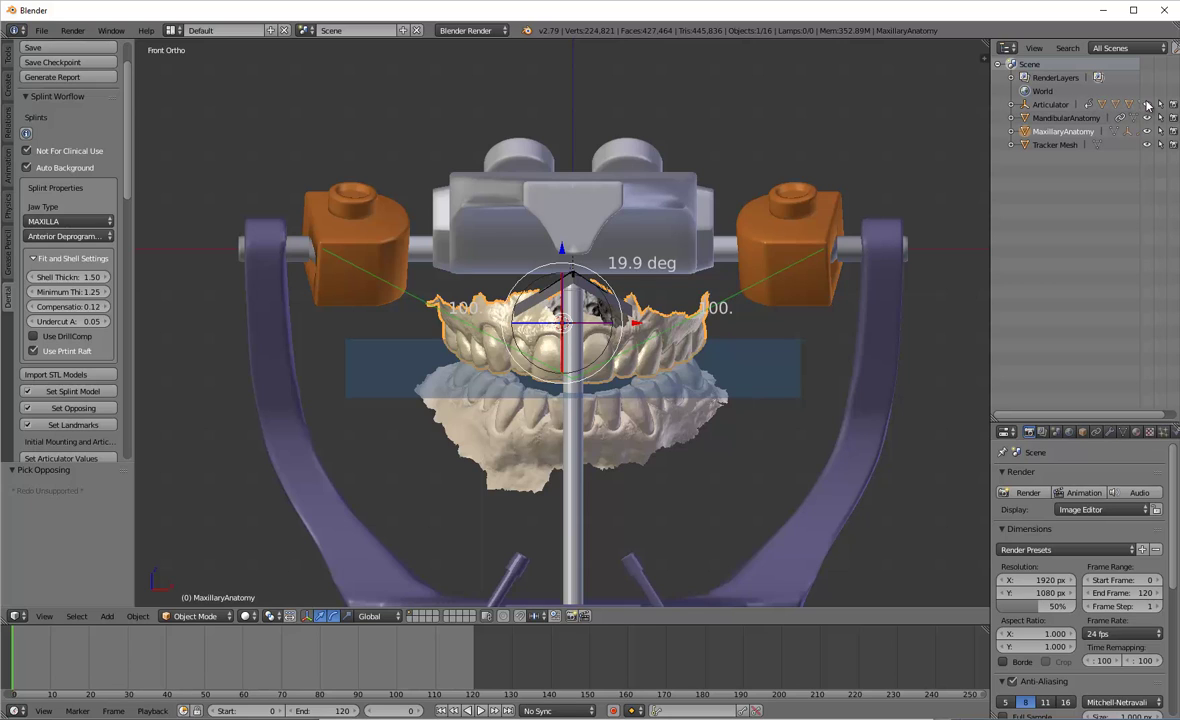
pyautogui.click(1147, 104)
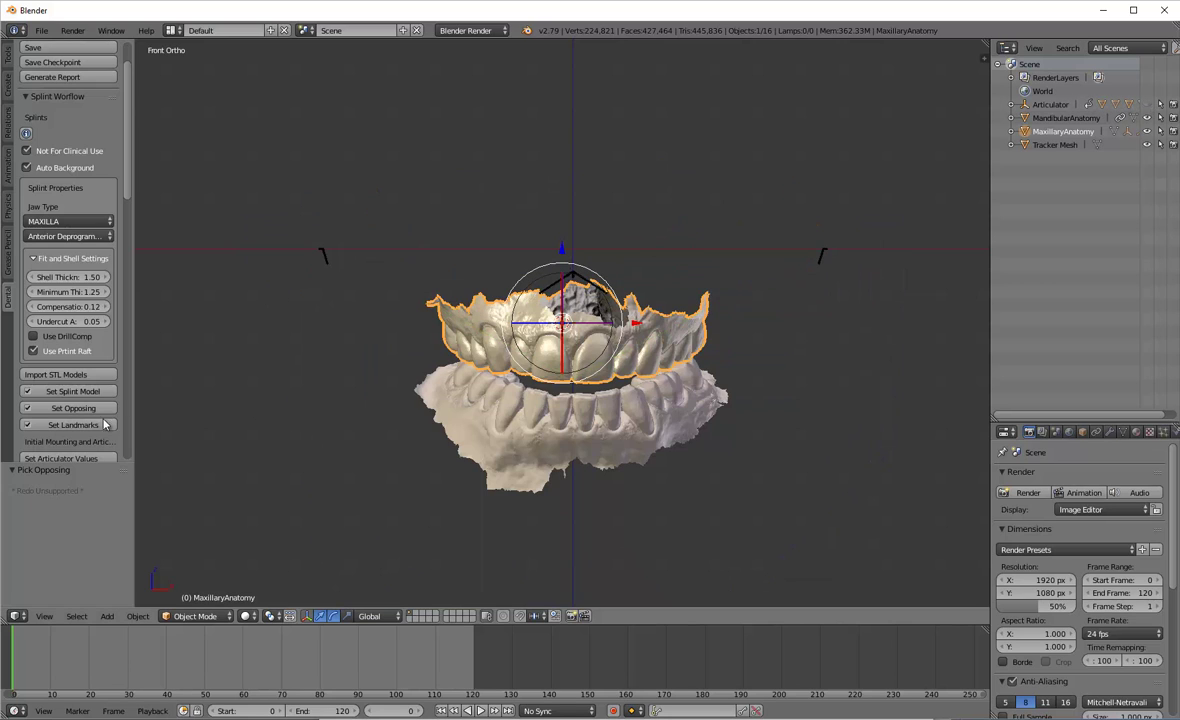
pyautogui.scroll(-2, 81, 389)
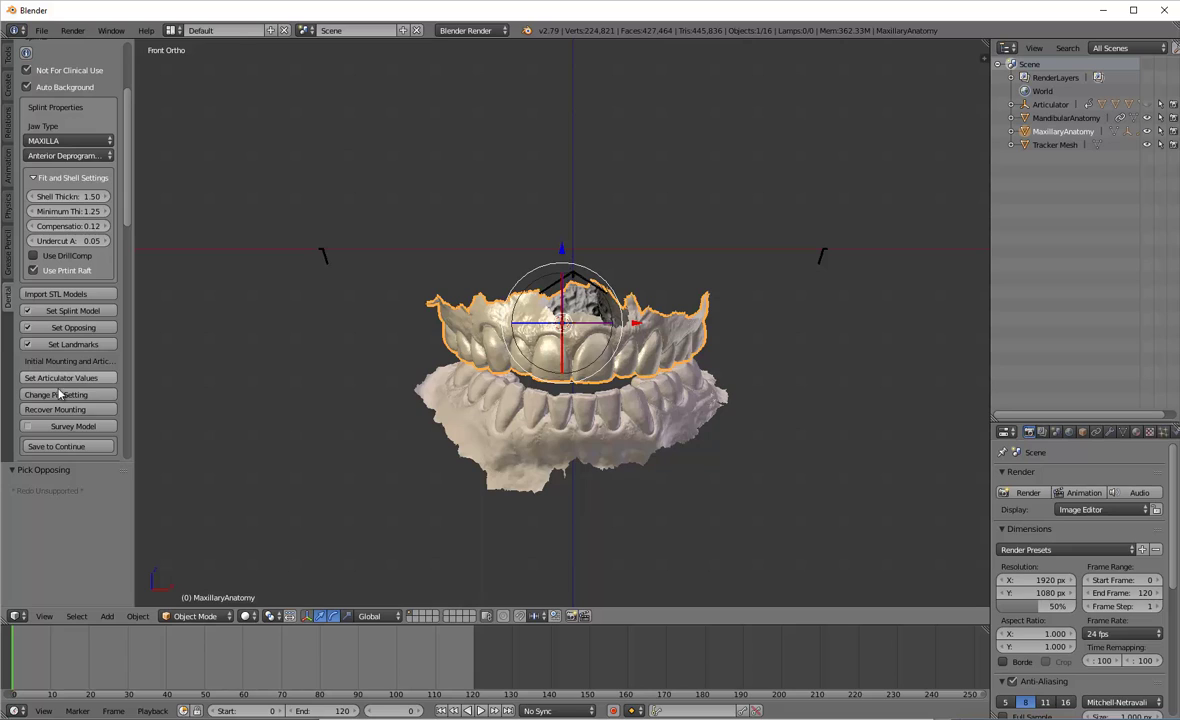
pyautogui.scroll(-2, 45, 372)
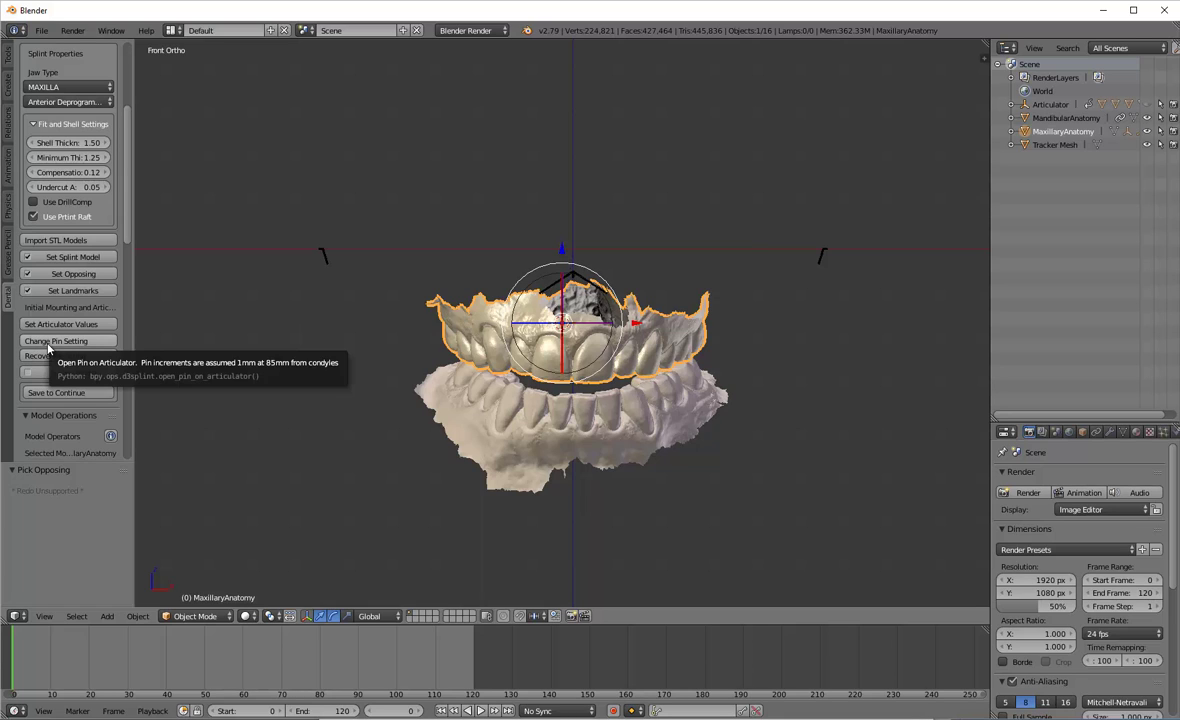
pyautogui.moveTo(492, 392); pyautogui.dragTo(530, 380, button='middle')
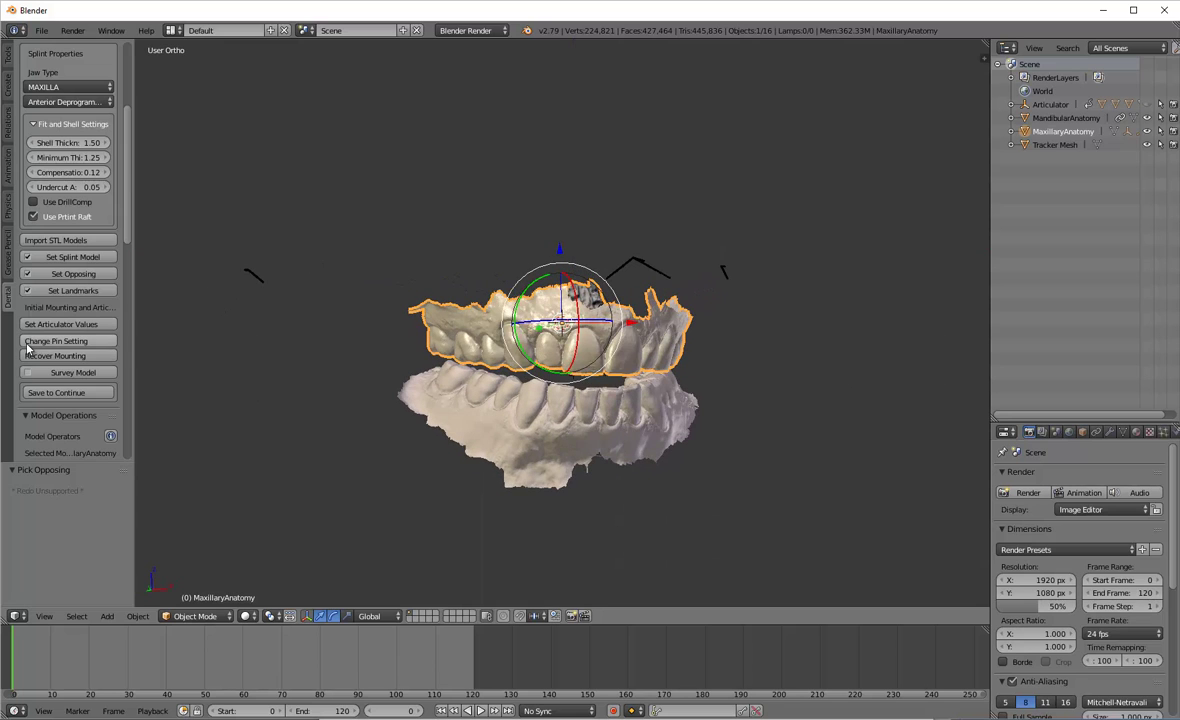
pyautogui.moveTo(714, 345); pyautogui.dragTo(363, 448, button='middle')
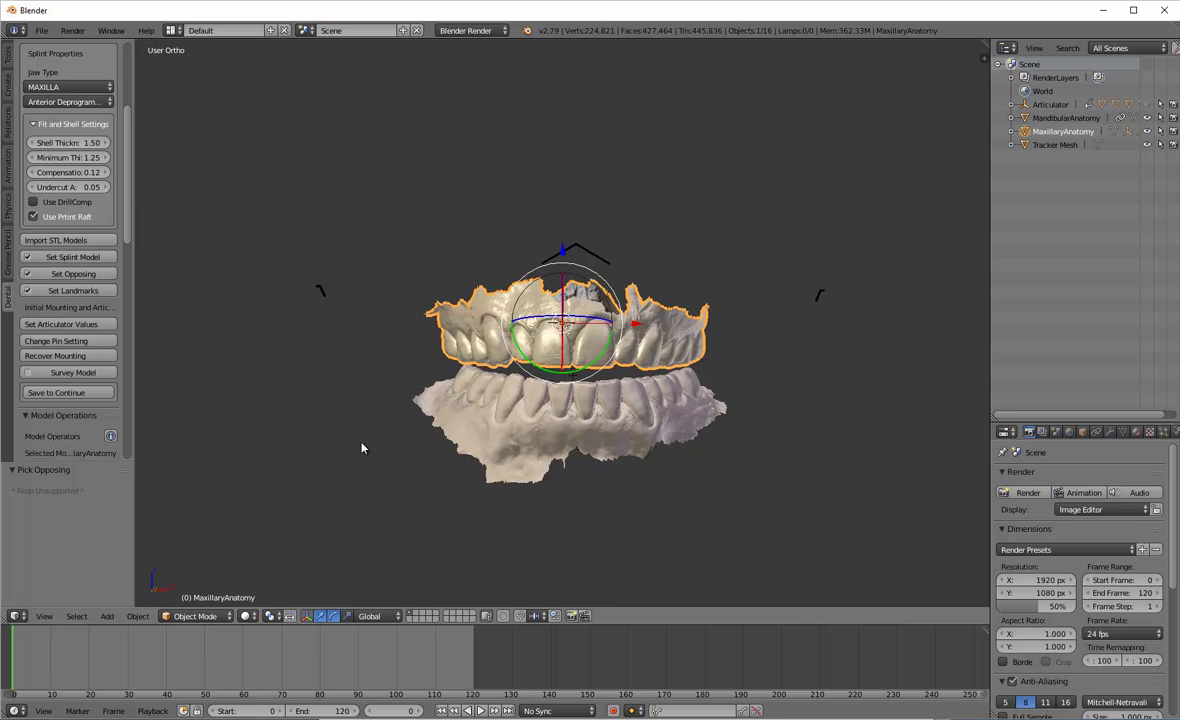
# - Start surveying the maxillary model and capture the straight occlusal view as the path of insertion
pyautogui.click(26, 373)
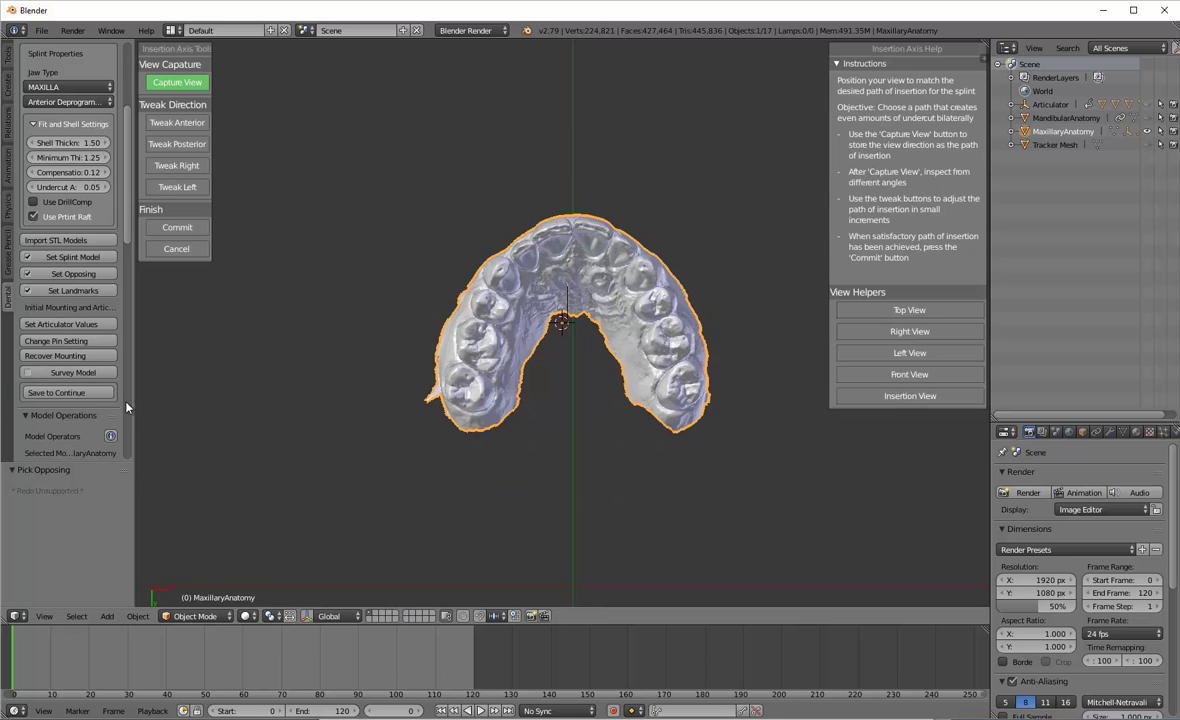
pyautogui.scroll(2, 727, 232)
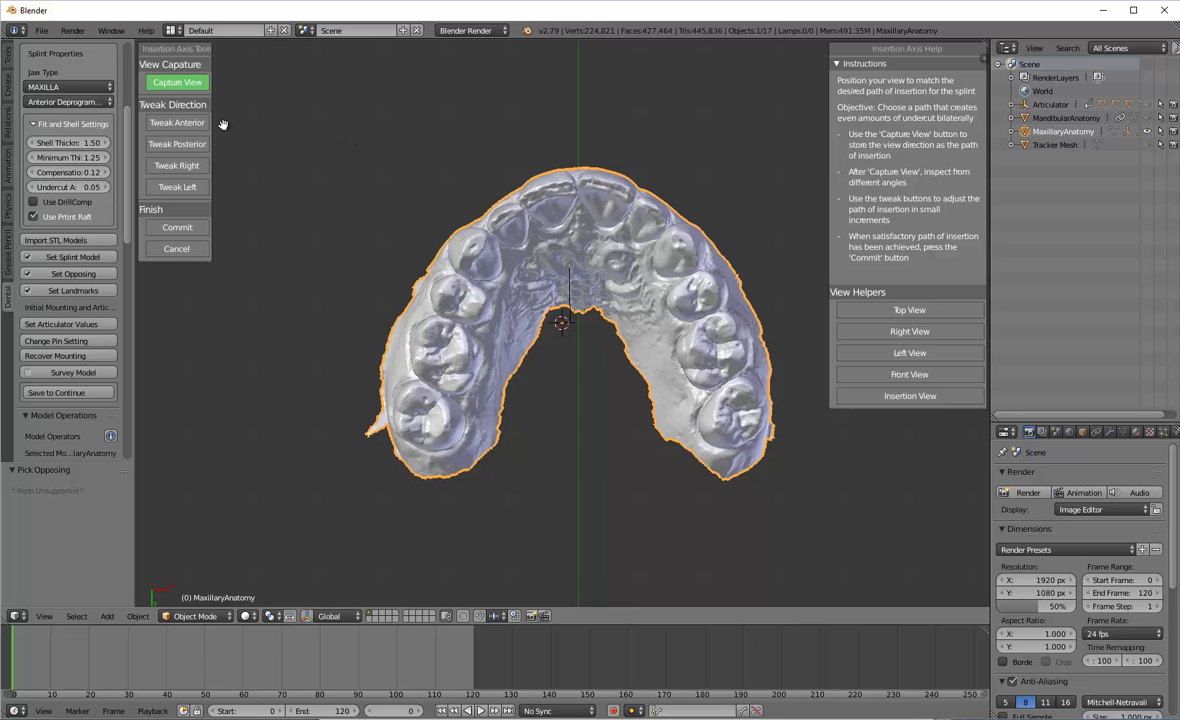
pyautogui.click(180, 84)
# - Recapture the path of insertion from an occlusal view tilted slightly toward the facial side of the front teeth, and inspect its direction
pyautogui.moveTo(527, 228); pyautogui.dragTo(409, 340, button='middle')
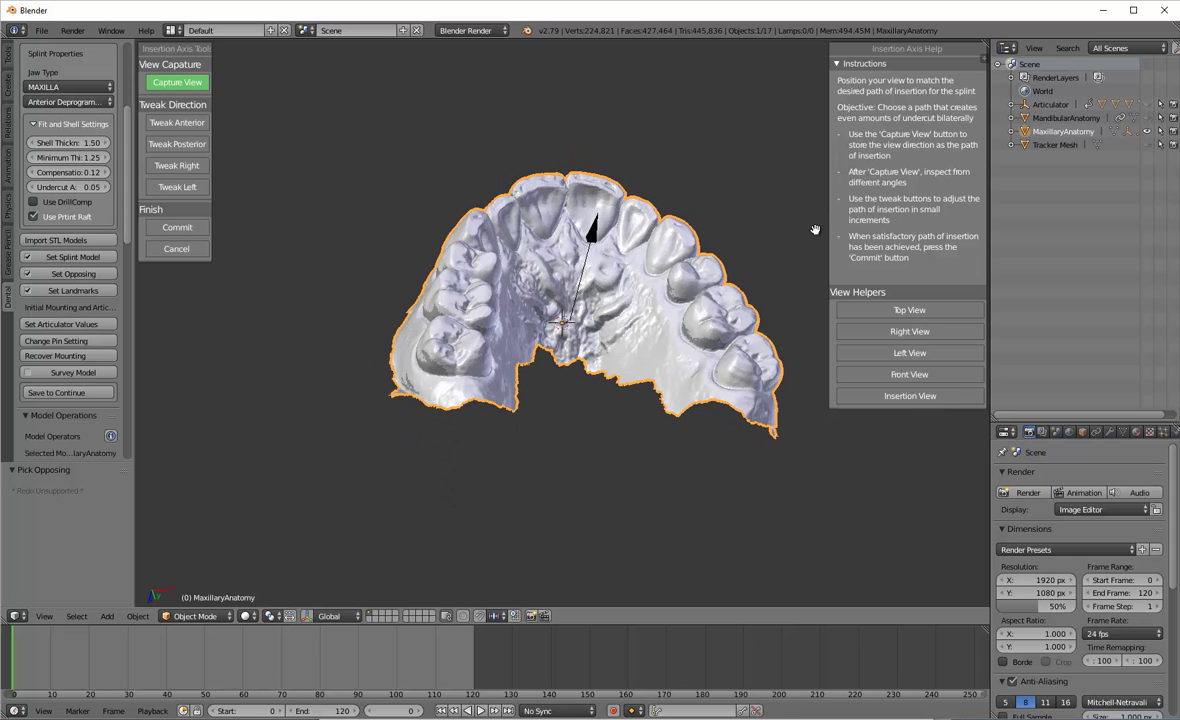
pyautogui.moveTo(624, 249); pyautogui.dragTo(465, 318, button='middle')
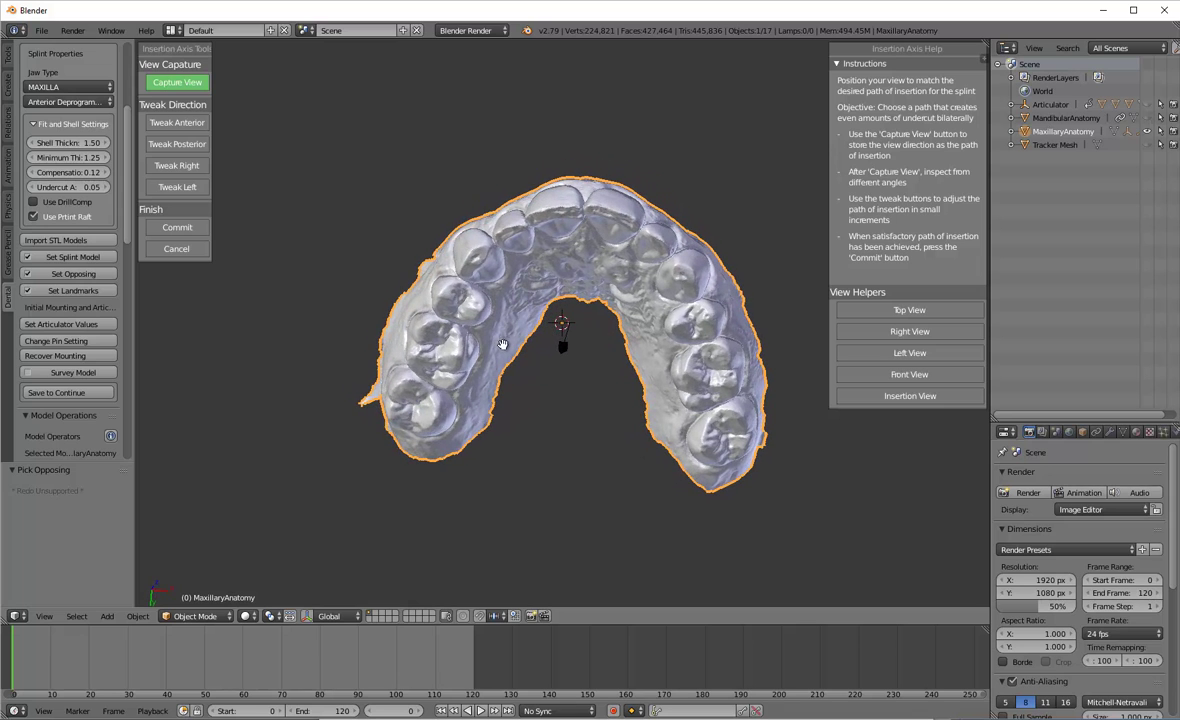
pyautogui.moveTo(390, 440); pyautogui.dragTo(428, 420, button='middle')
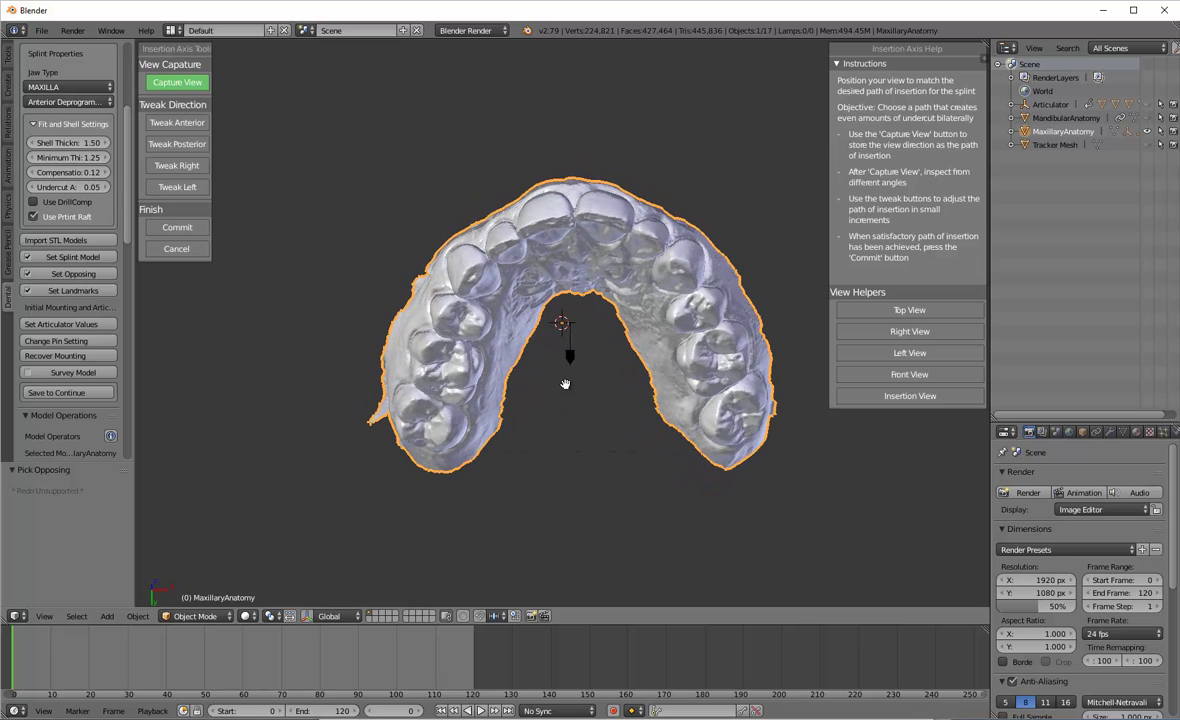
pyautogui.moveTo(521, 357); pyautogui.dragTo(561, 361, button='middle')
pyautogui.moveTo(571, 243); pyautogui.dragTo(584, 252, button='middle')
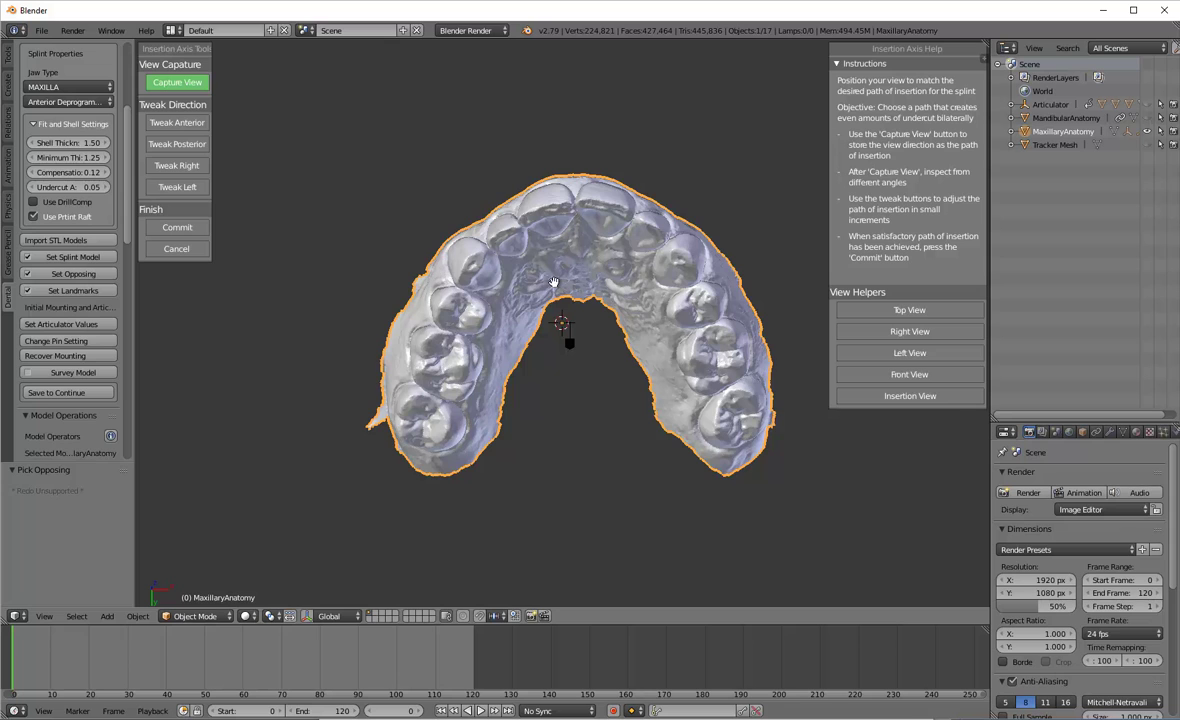
pyautogui.click(175, 86)
pyautogui.moveTo(345, 227); pyautogui.dragTo(540, 211, button='middle')
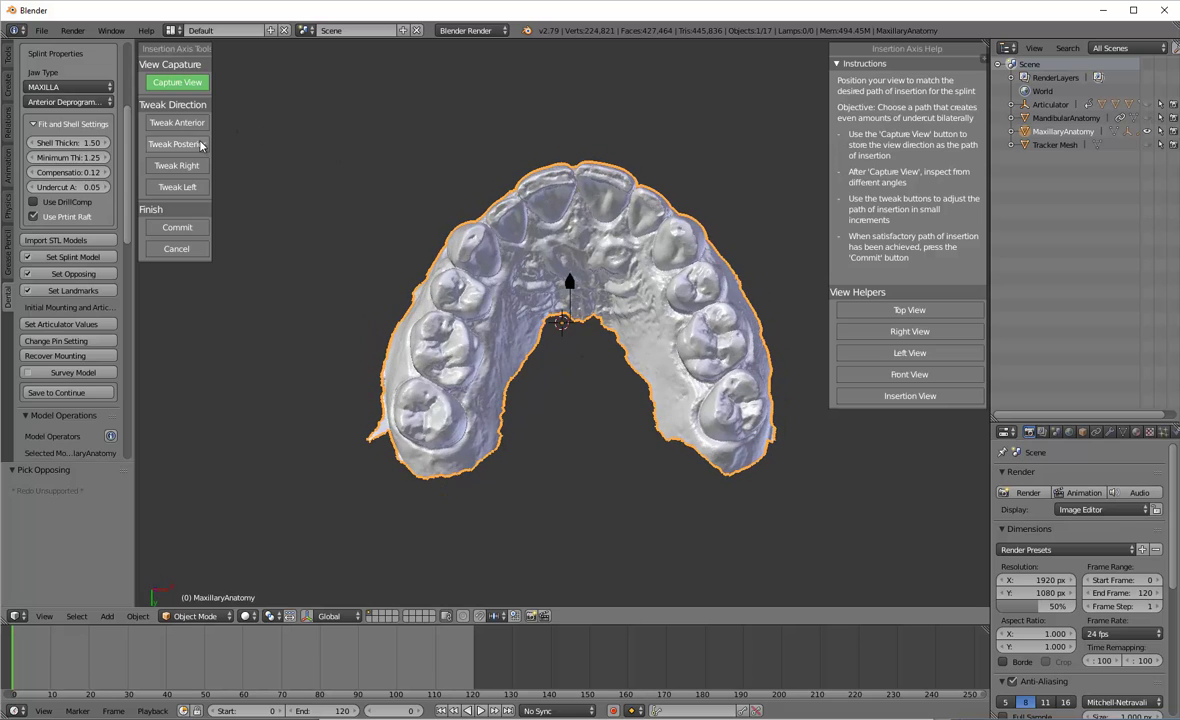
# - Inspect the captured path of insertion from several angles, tweak its direction anteriorly and commit the survey of the maxillary model
pyautogui.moveTo(345, 225); pyautogui.dragTo(674, 350, button='middle')
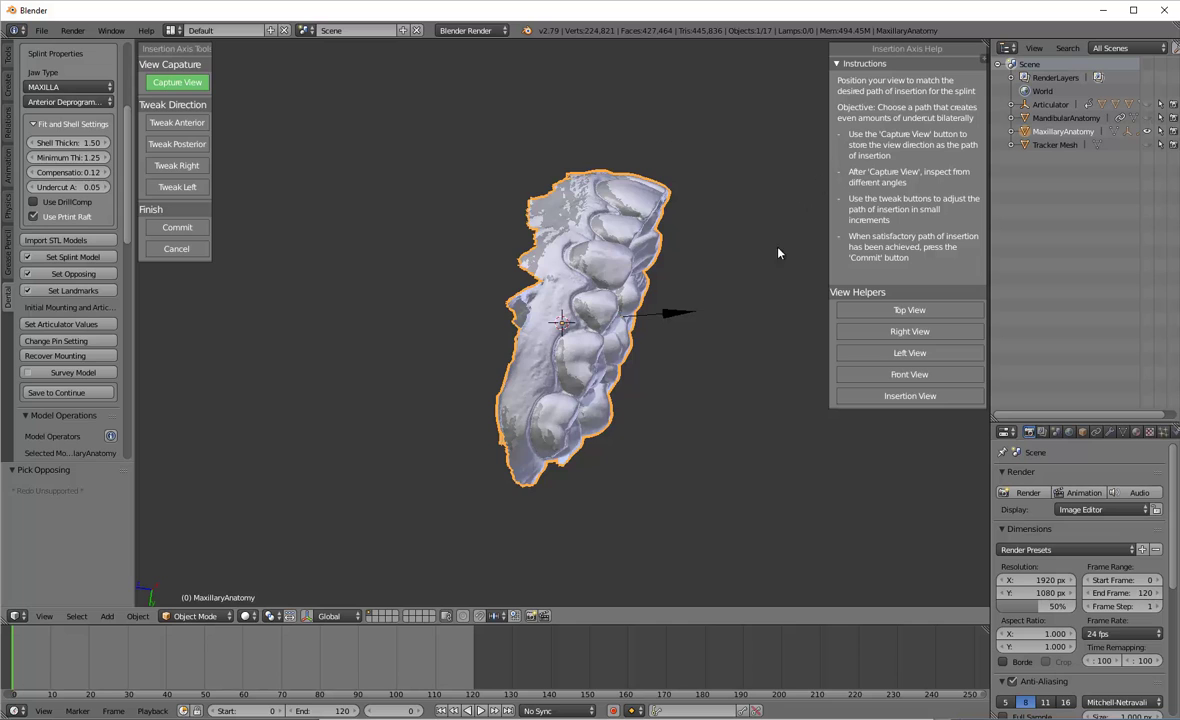
pyautogui.moveTo(778, 253); pyautogui.dragTo(351, 277, button='middle')
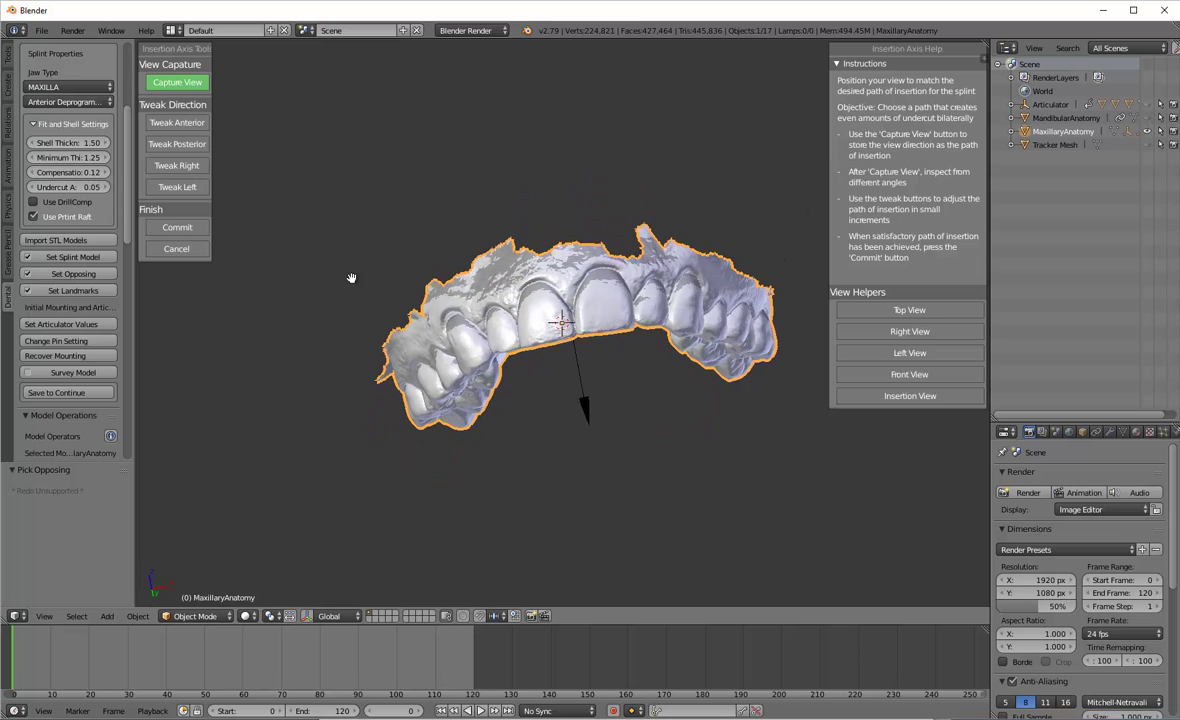
pyautogui.moveTo(584, 377); pyautogui.dragTo(560, 231, button='middle')
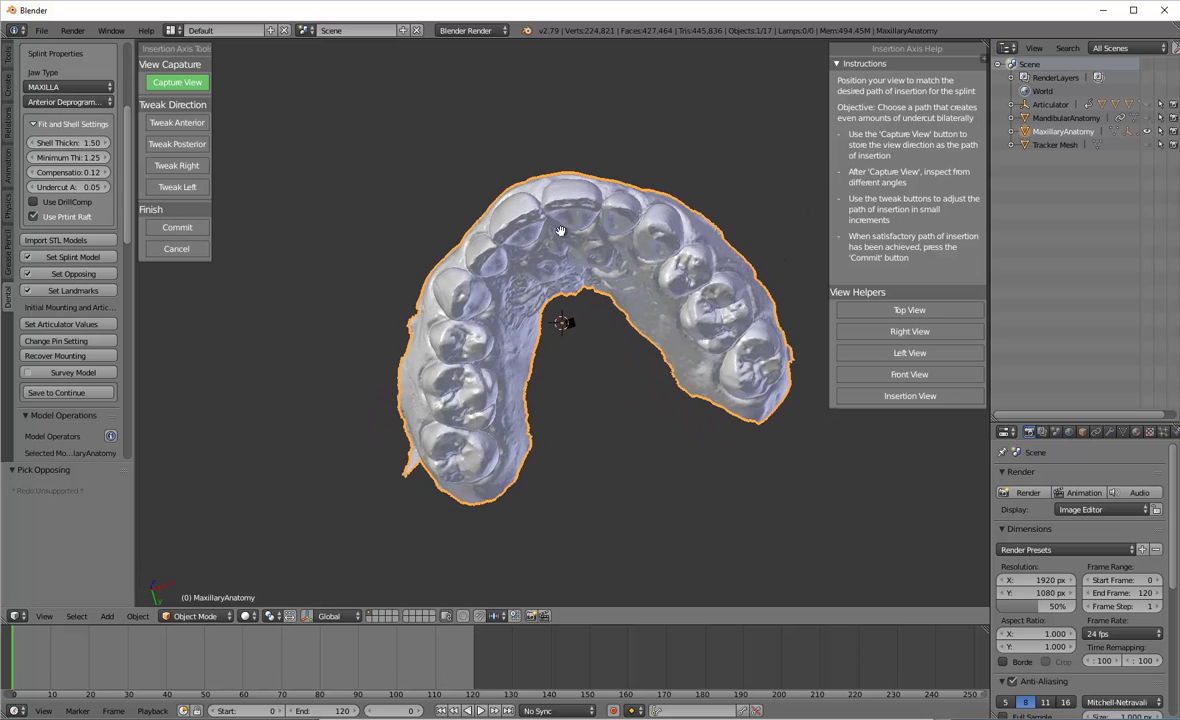
pyautogui.click(177, 122)
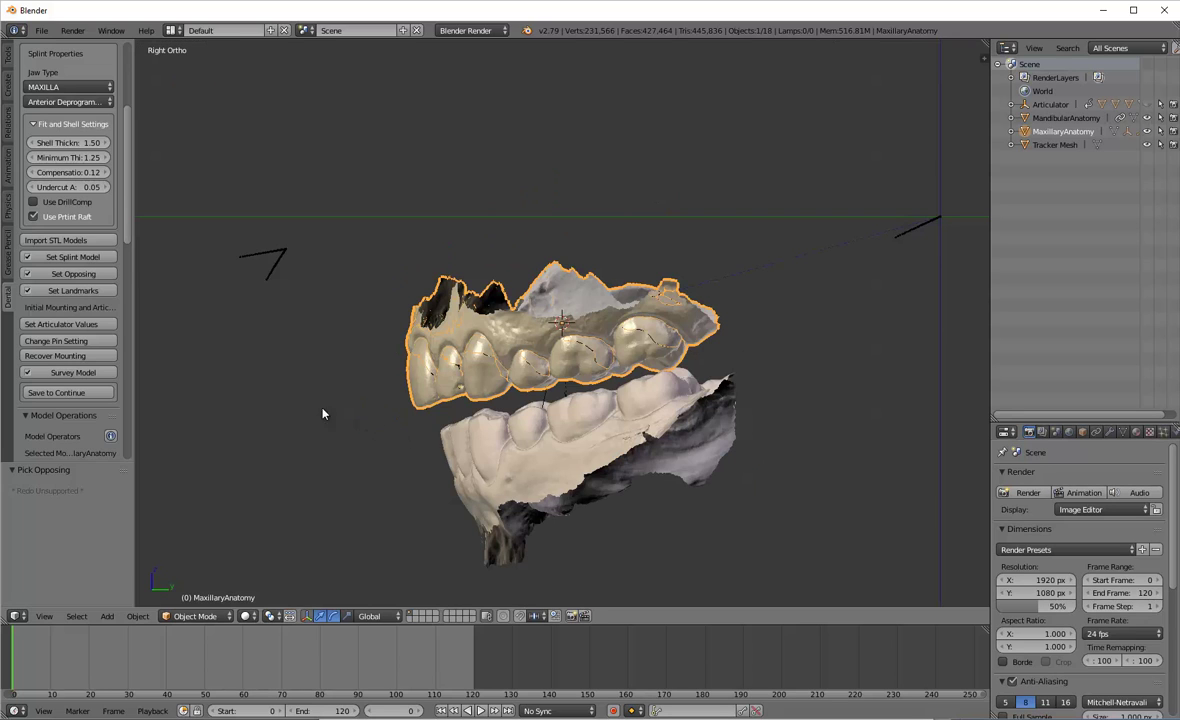
# - Save the project in the Occlusal Guard Demp folder as OGD-Upper-AnteriorDeprogrammer, basing the name on the existing FlatPlane file
pyautogui.click(71, 392)
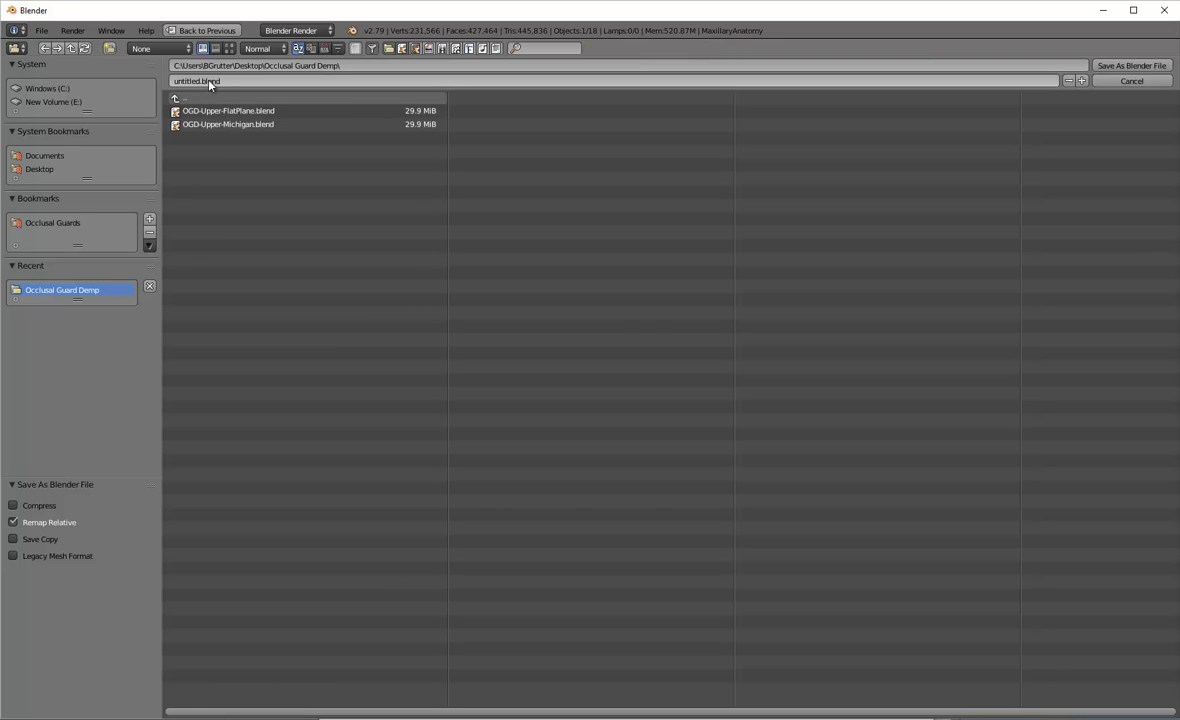
pyautogui.click(224, 111)
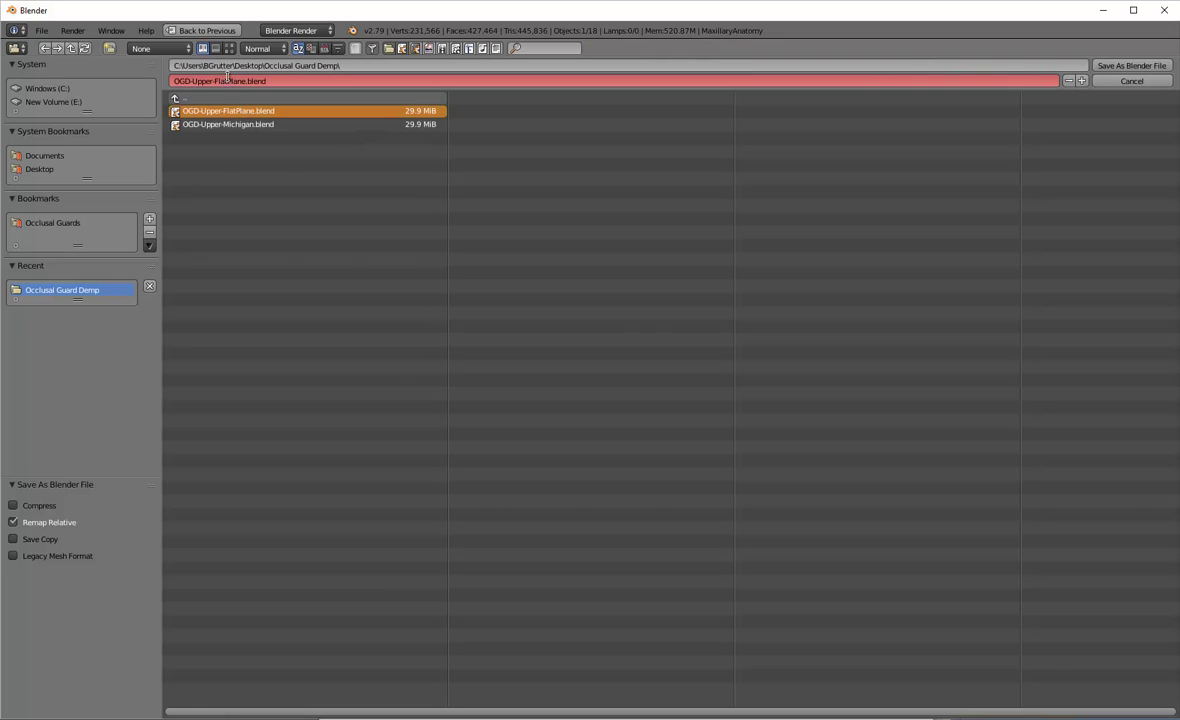
pyautogui.click(221, 82)
pyautogui.moveTo(214, 82); pyautogui.dragTo(282, 83)
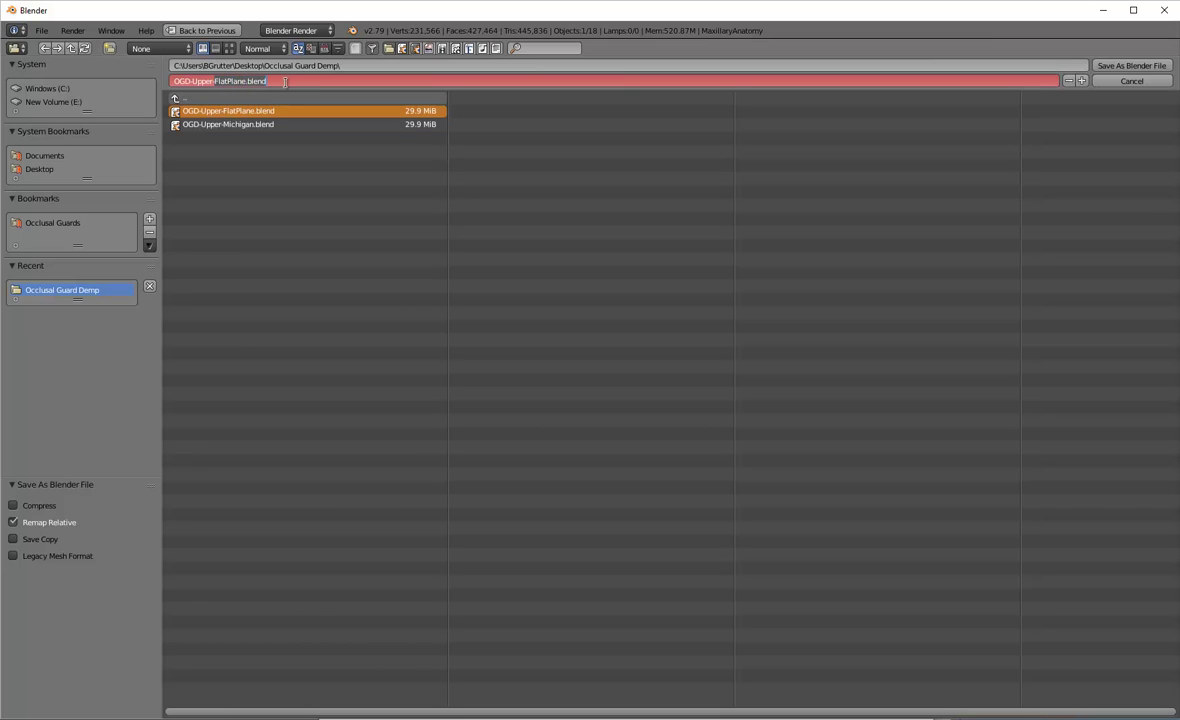
pyautogui.write('AnteriorDeprogrammer')
pyautogui.press('Return')
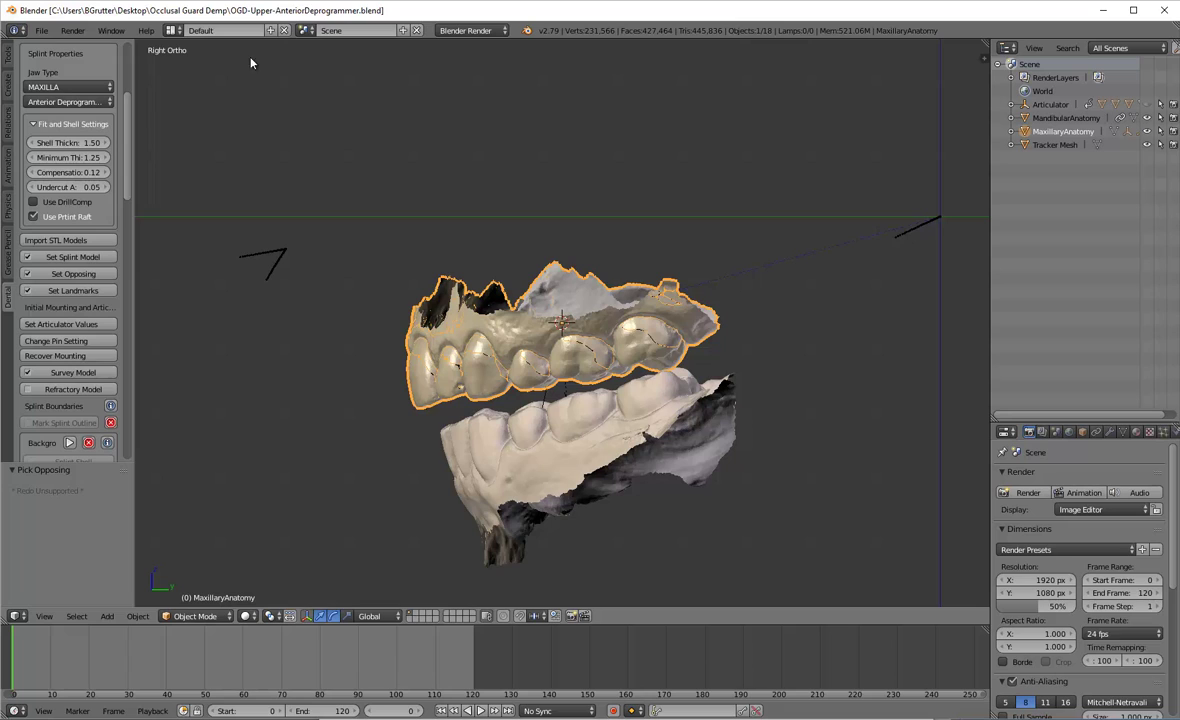
# - Create the refractory model with spacer and undercuts allowed, an offset of 0.06, an undercut of 0.08 and the Standard (v0.8.9) method
pyautogui.click(72, 390)
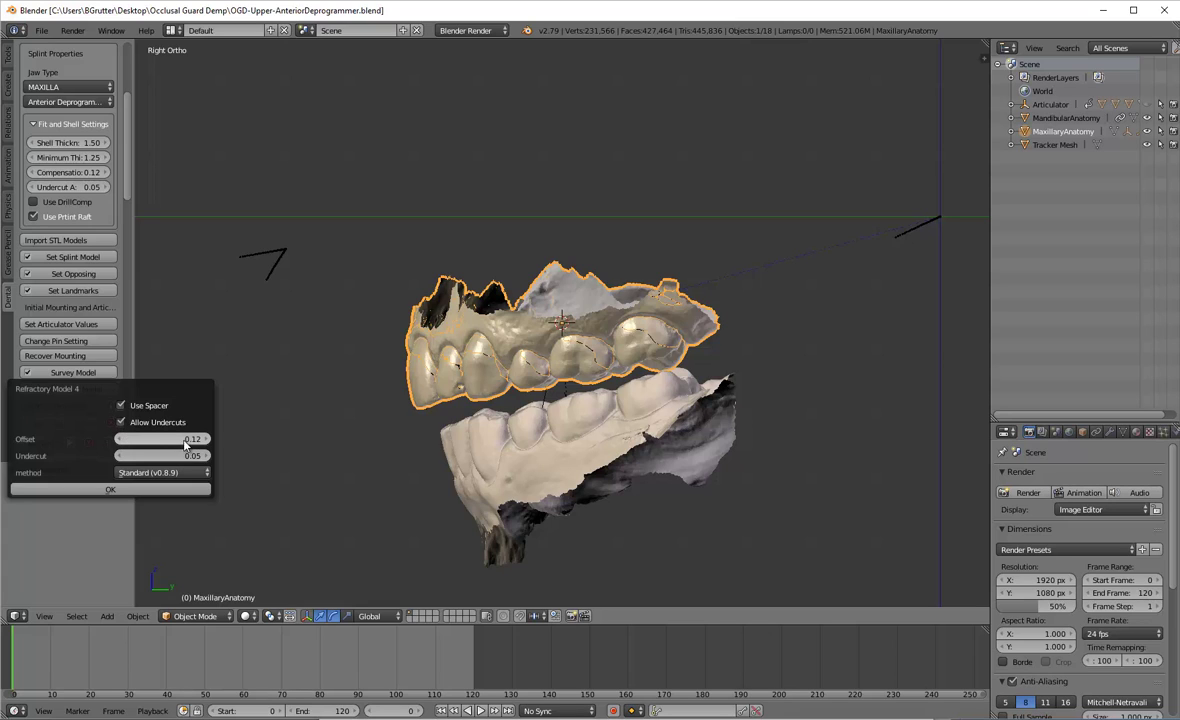
pyautogui.click(119, 440)
pyautogui.click(207, 456)
pyautogui.click(207, 456)
pyautogui.click(207, 456)
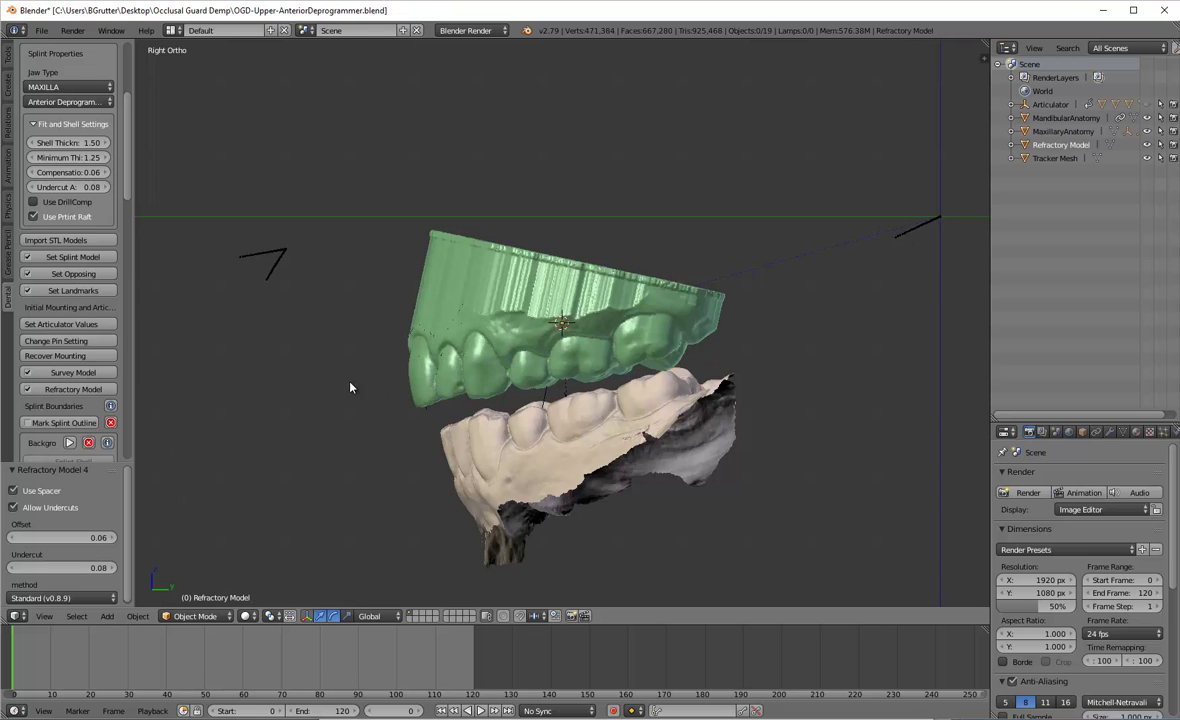
pyautogui.moveTo(350, 387); pyautogui.dragTo(420, 343, button='middle')
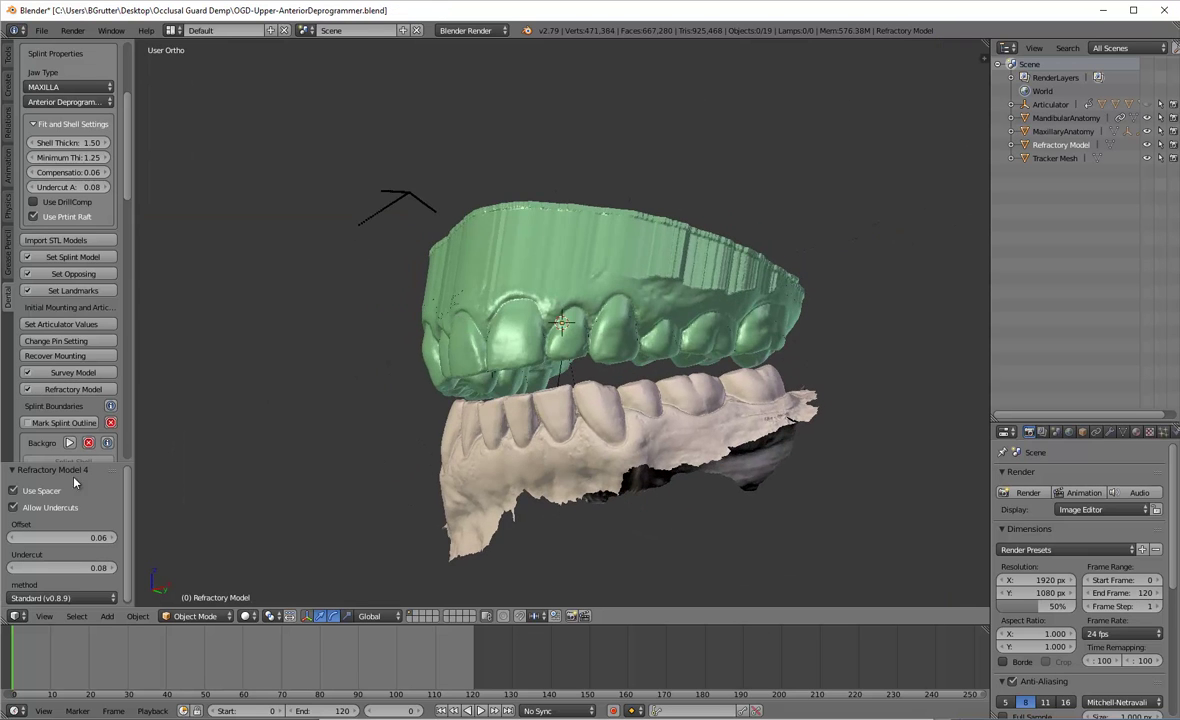
# - Start the splint outline and place points along the facial gum line from the right central incisor to the left canine's distal side
pyautogui.click(57, 421)
pyautogui.scroll(2, 629, 357)
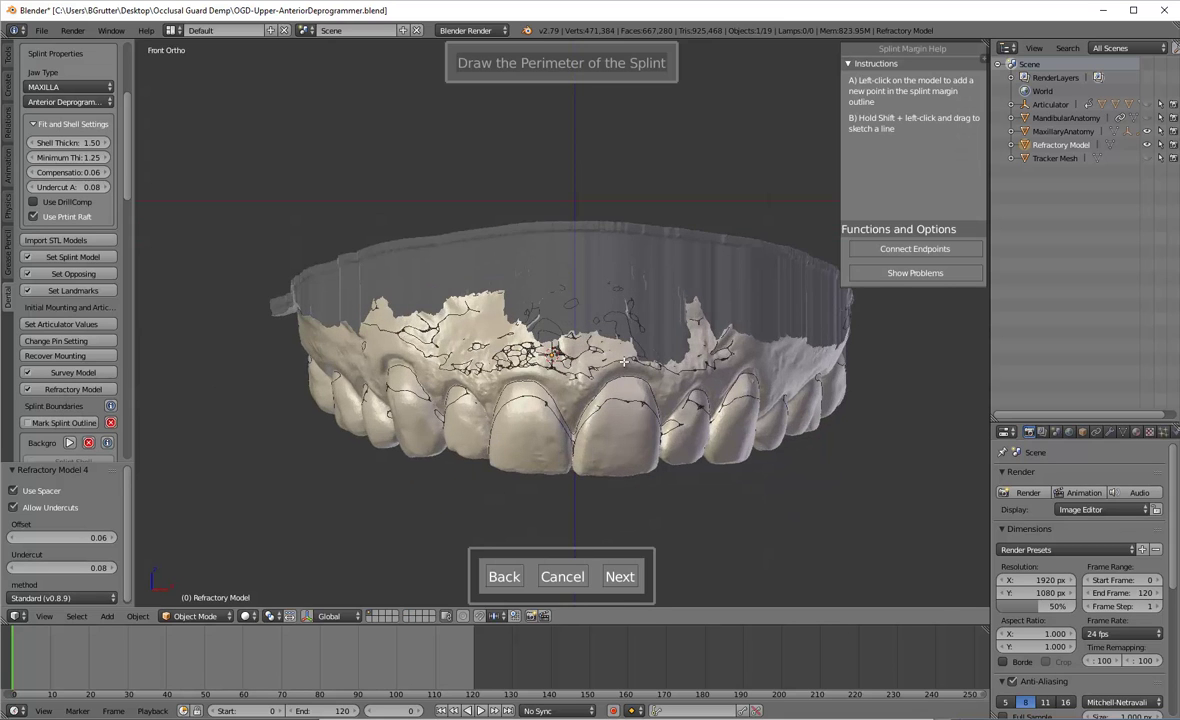
pyautogui.moveTo(612, 340); pyautogui.dragTo(556, 292, button='middle')
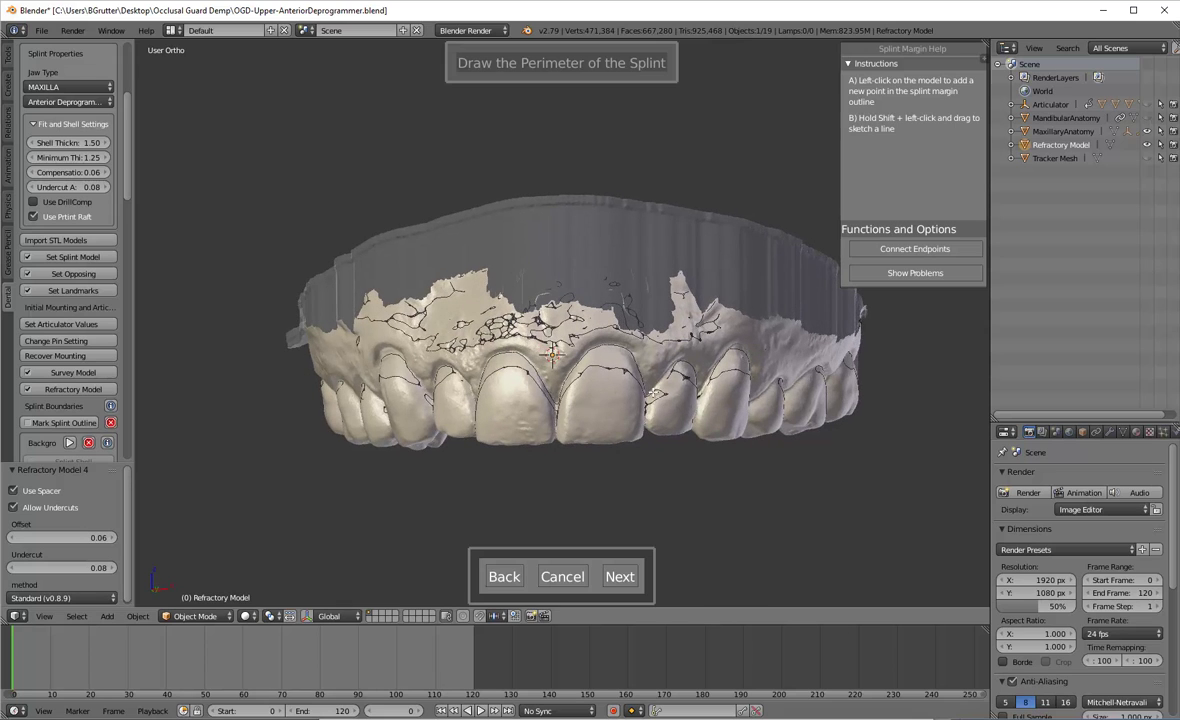
pyautogui.click(493, 346)
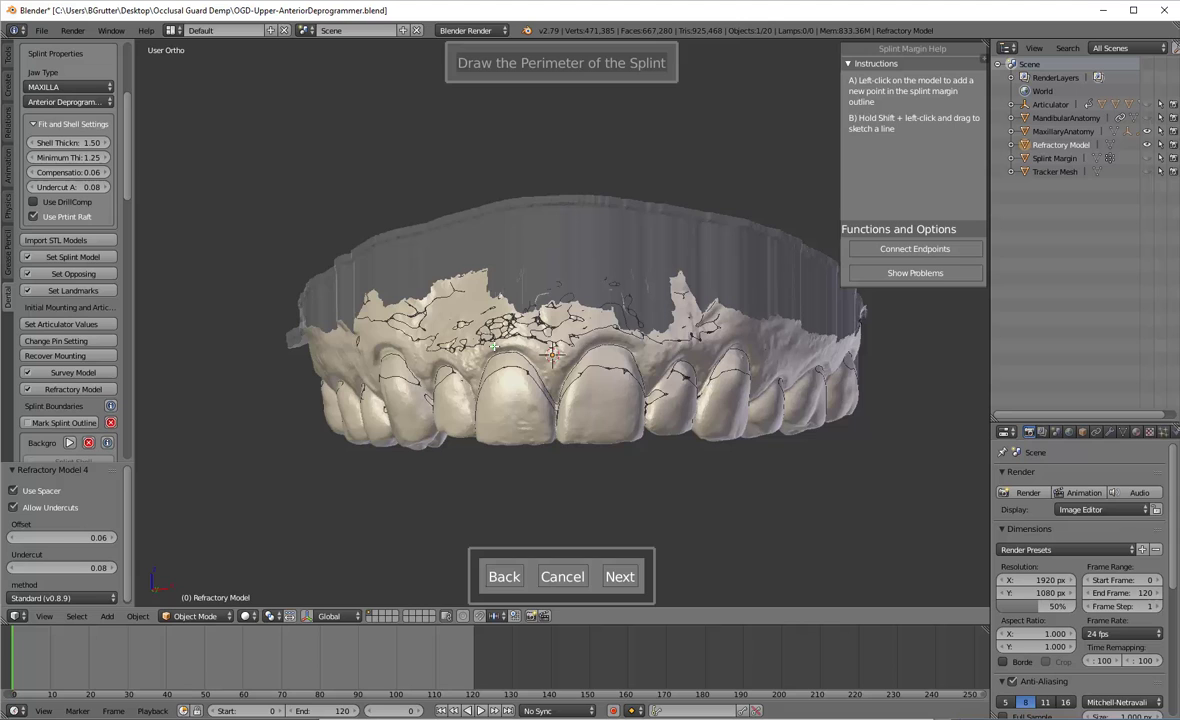
pyautogui.click(610, 339)
pyautogui.click(682, 347)
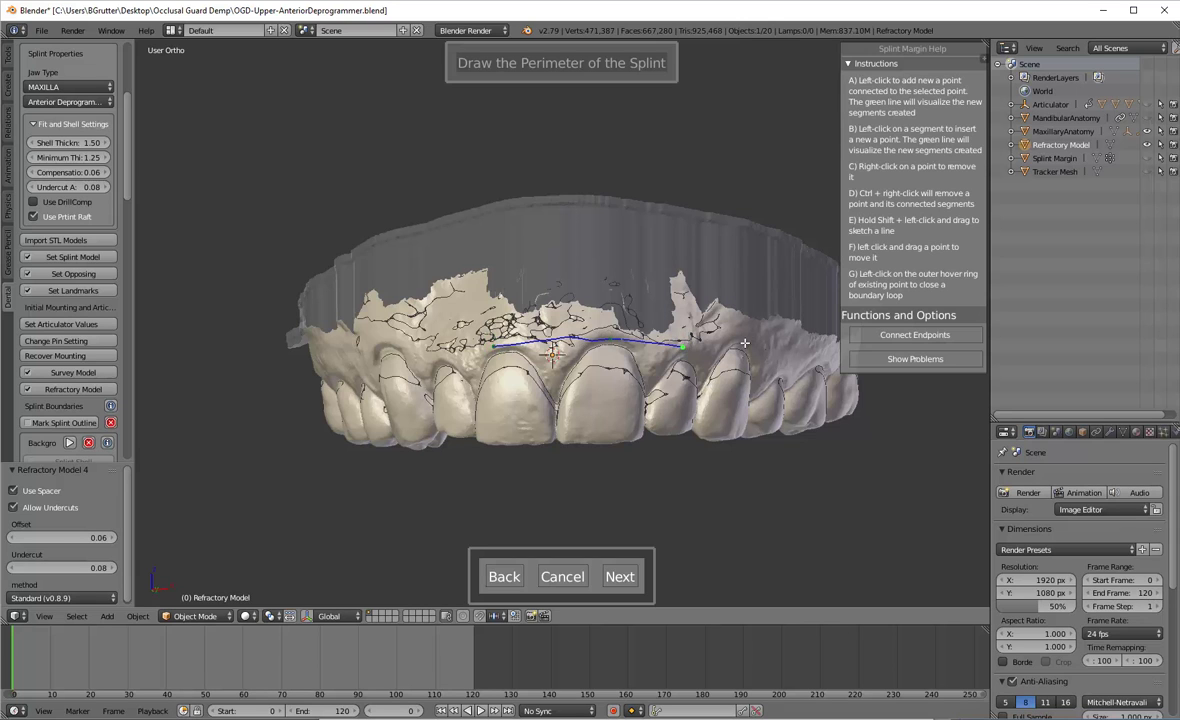
pyautogui.click(736, 346)
pyautogui.moveTo(736, 346); pyautogui.dragTo(590, 337, button='middle')
pyautogui.click(573, 301)
pyautogui.click(585, 340)
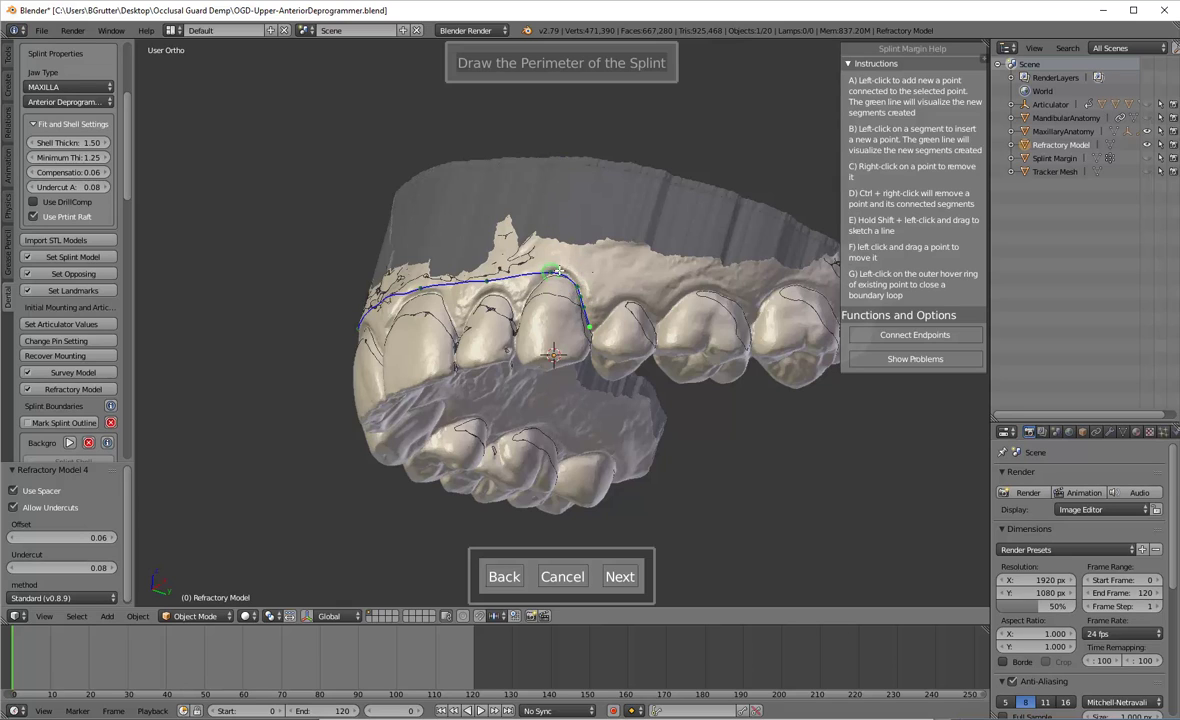
# - Continue the outline between the left canine and premolar and along the palatal gum line to the left lateral incisor
pyautogui.scroll(-5, 590, 300)
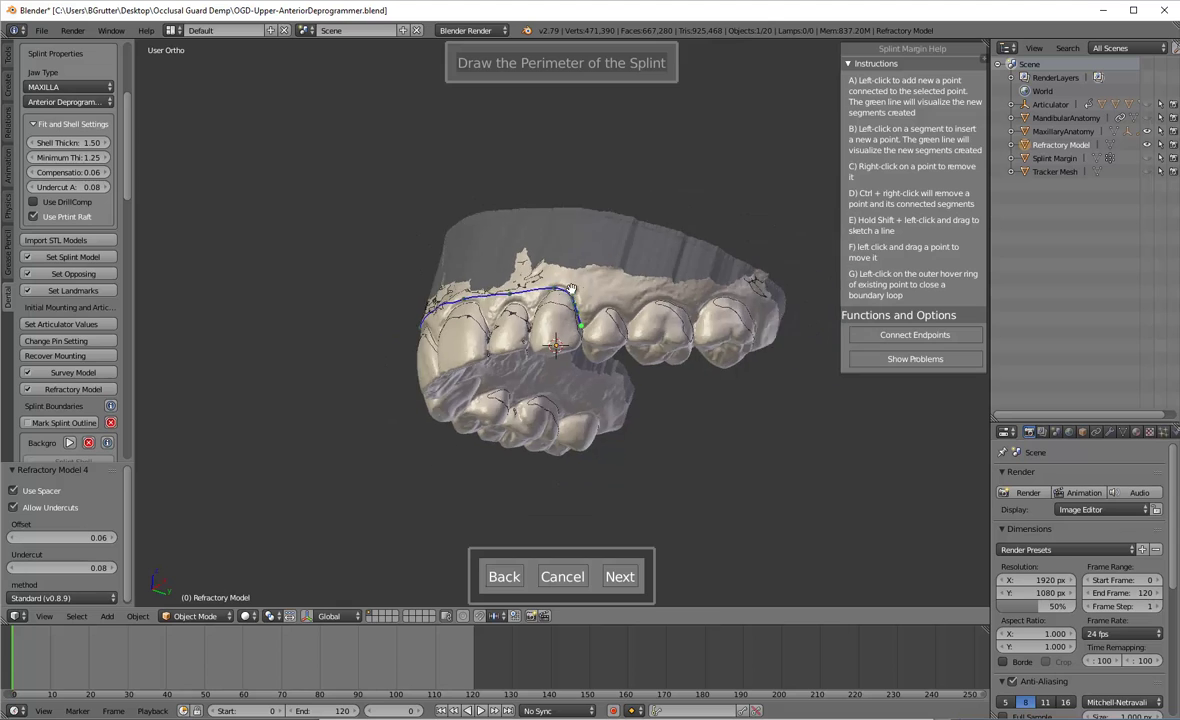
pyautogui.scroll(7, 575, 315)
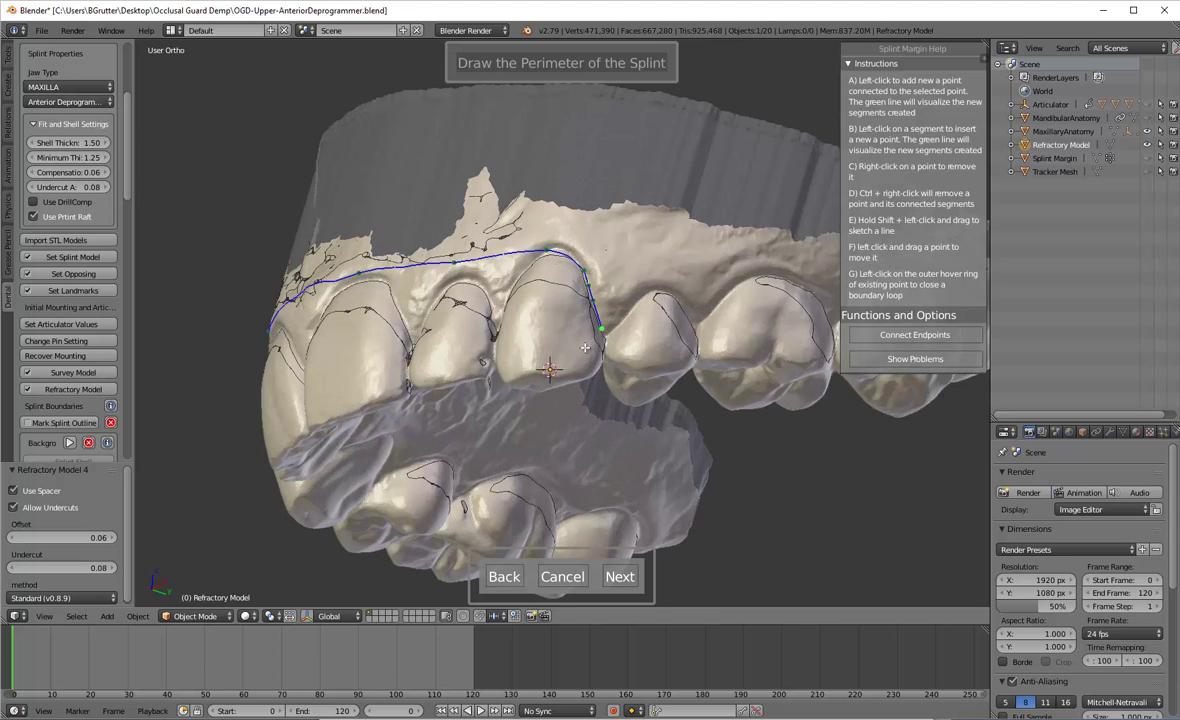
pyautogui.moveTo(487, 331); pyautogui.dragTo(521, 142, button='middle')
pyautogui.moveTo(606, 103); pyautogui.dragTo(604, 230, button='middle')
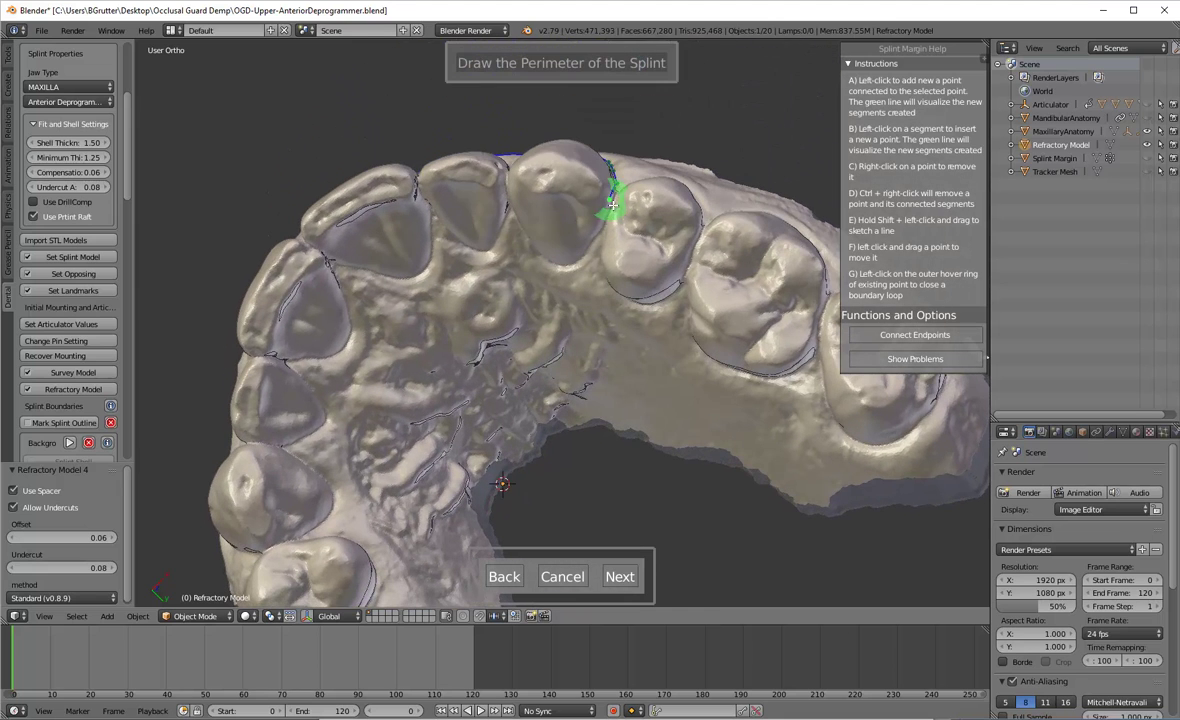
pyautogui.click(614, 202)
pyautogui.click(592, 240)
pyautogui.click(565, 265)
pyautogui.click(470, 255)
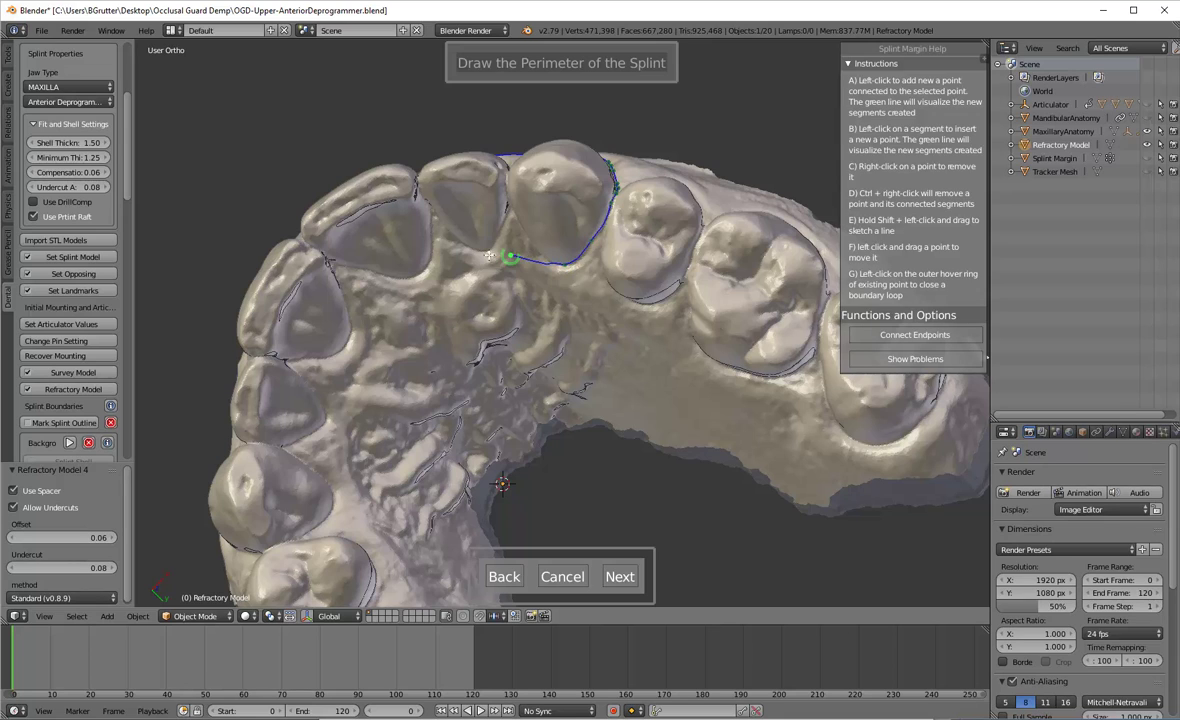
# - Extend the outline along the palatal side of the incisors and around the right canine to its contact with the premolar
pyautogui.click(420, 280)
pyautogui.click(381, 305)
pyautogui.click(355, 341)
pyautogui.click(329, 407)
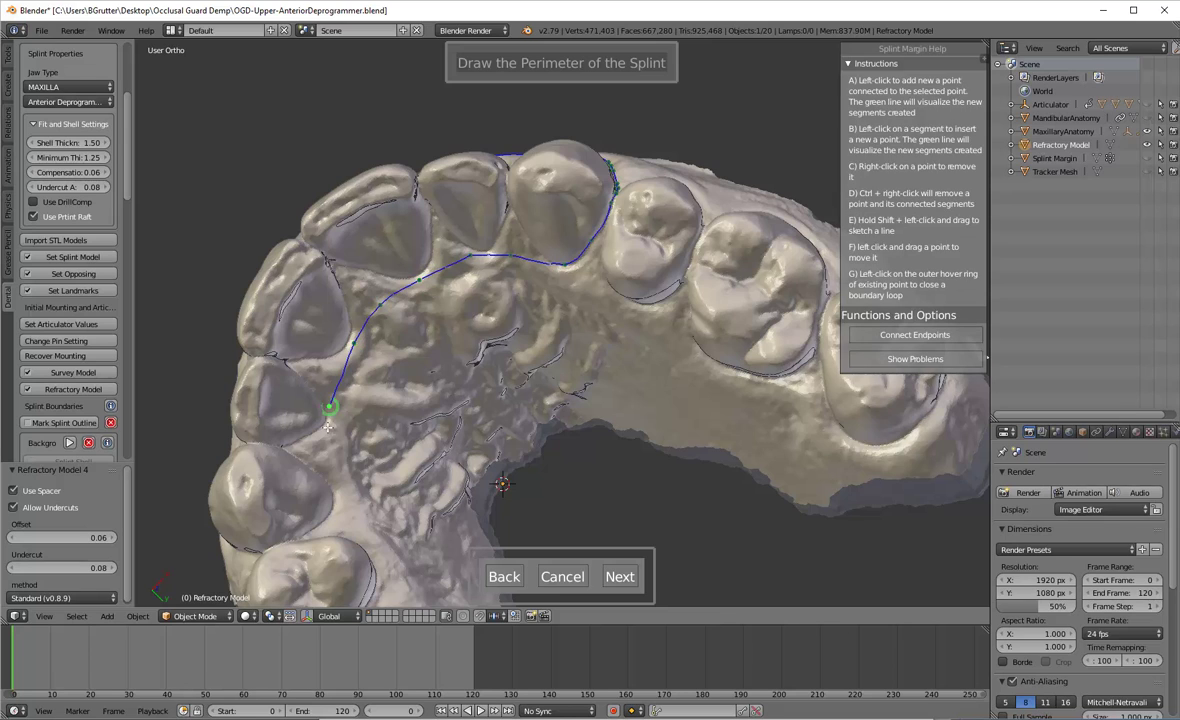
pyautogui.click(327, 448)
pyautogui.moveTo(327, 449)
pyautogui.keyDown('shift'); pyautogui.mouseDown()
pyautogui.moveTo(332, 503)
pyautogui.moveTo(301, 536)
pyautogui.mouseUp(); pyautogui.keyUp('shift')
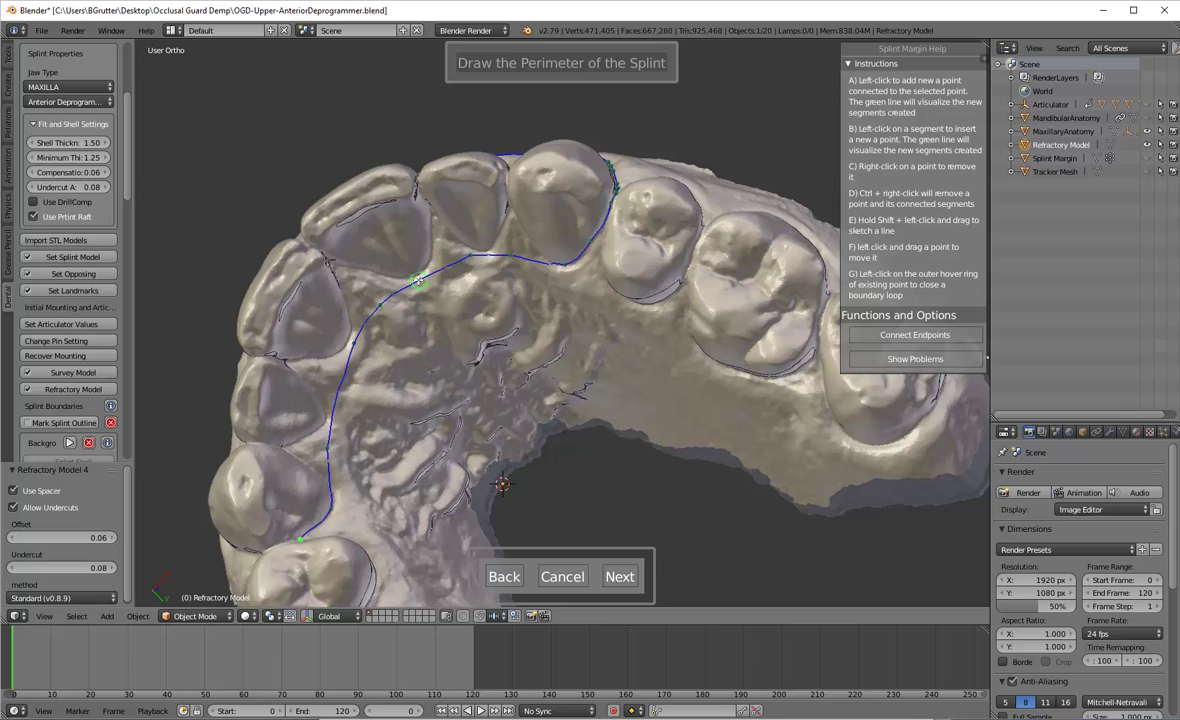
# - Replace the outline point behind the left lateral incisor and position the new one to smooth the palatal curve
pyautogui.rightClick(469, 254)
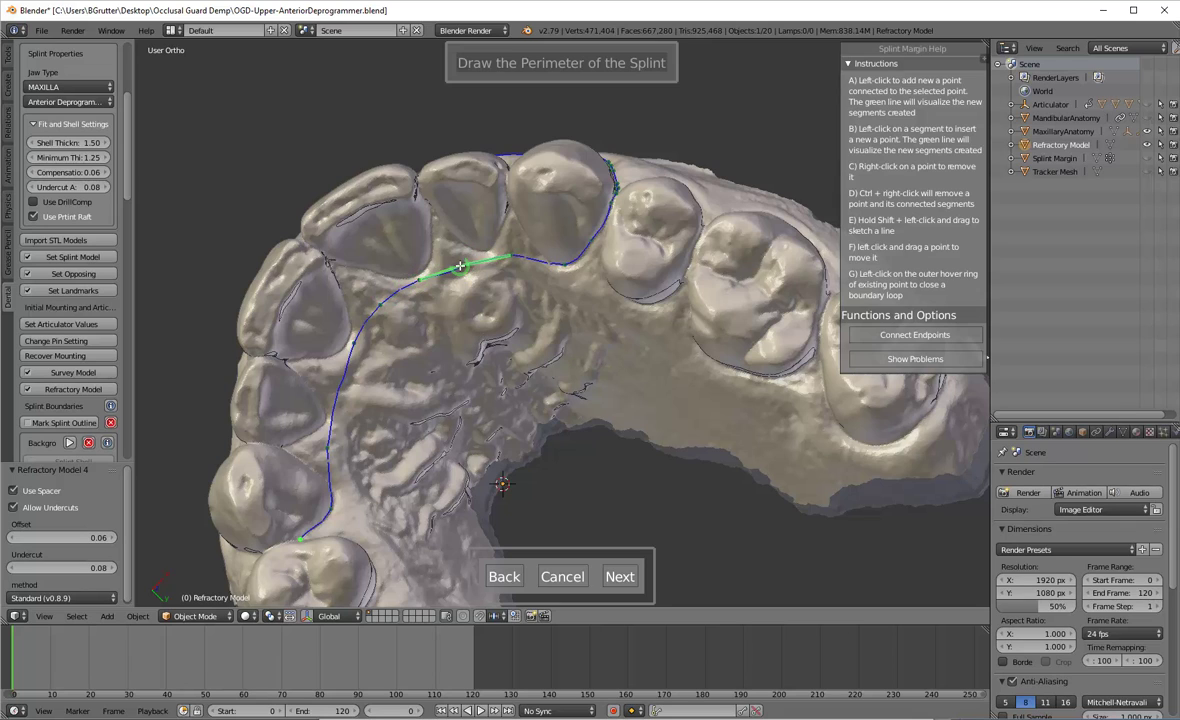
pyautogui.click(457, 264)
pyautogui.moveTo(457, 264); pyautogui.dragTo(457, 258)
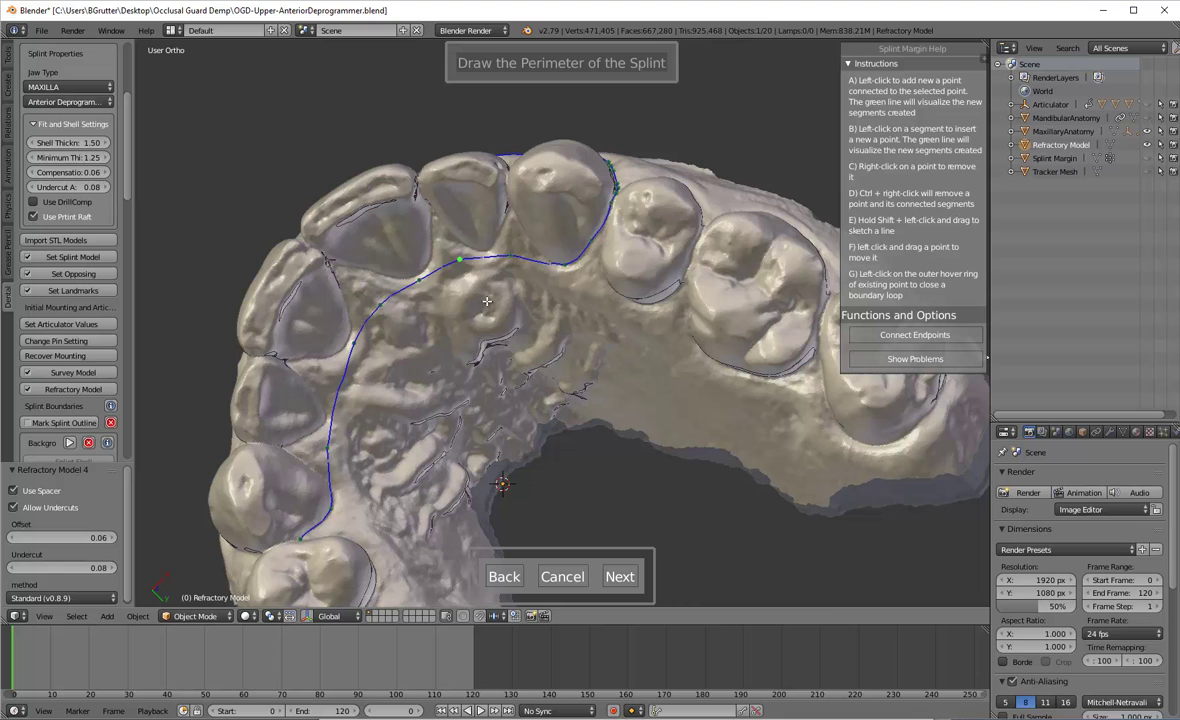
# - Carry the outline around the right canine's facial side, past the lateral incisor, and close it at the starting point
pyautogui.moveTo(421, 342); pyautogui.dragTo(290, 483, button='middle')
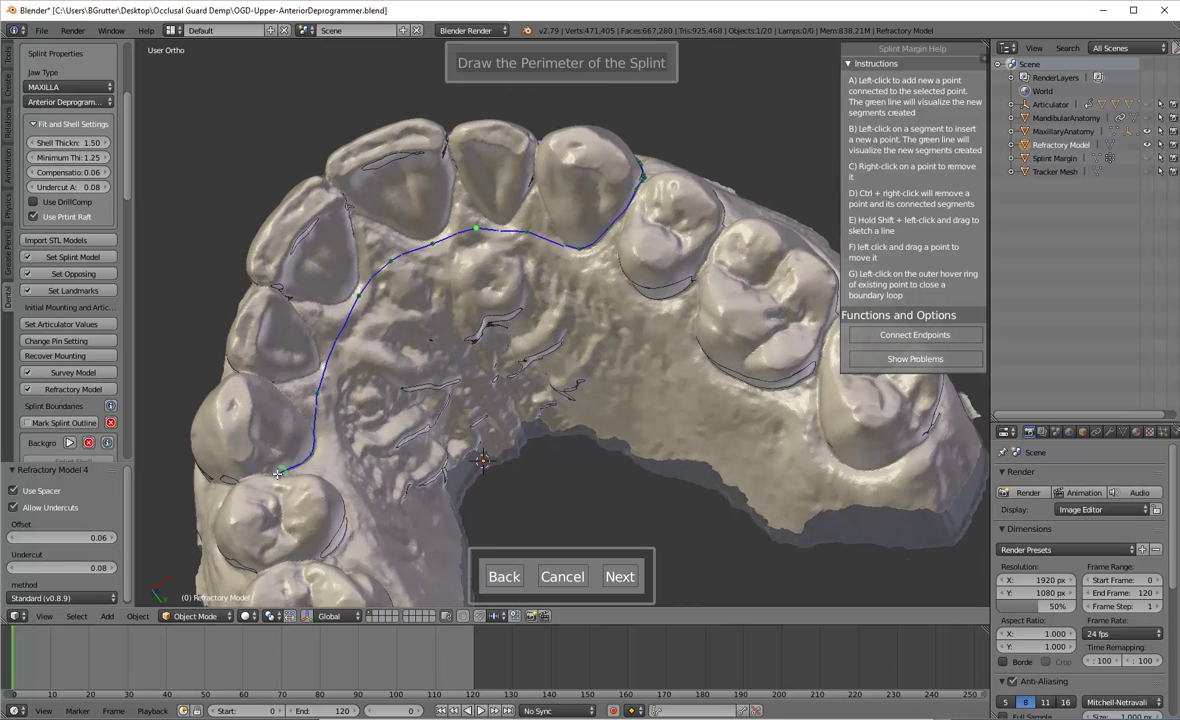
pyautogui.moveTo(214, 447); pyautogui.dragTo(511, 549, button='middle')
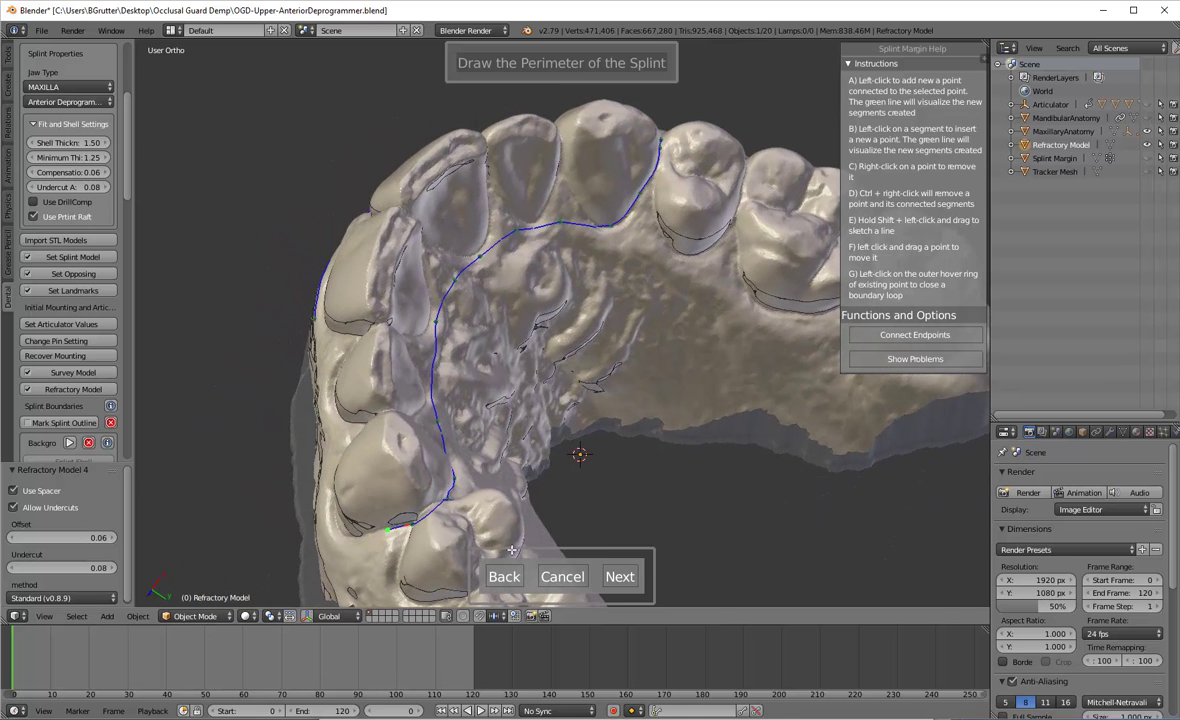
pyautogui.moveTo(301, 465); pyautogui.dragTo(439, 460, button='middle')
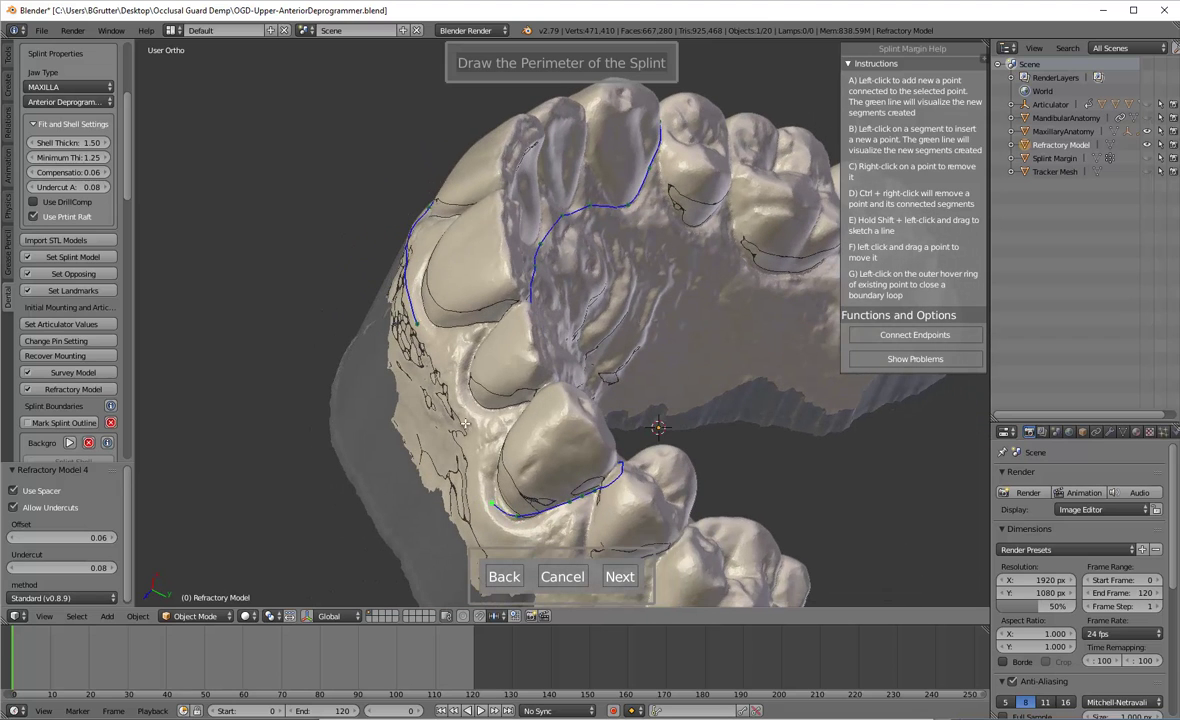
pyautogui.moveTo(426, 390); pyautogui.dragTo(485, 384, button='middle')
pyautogui.click(546, 407)
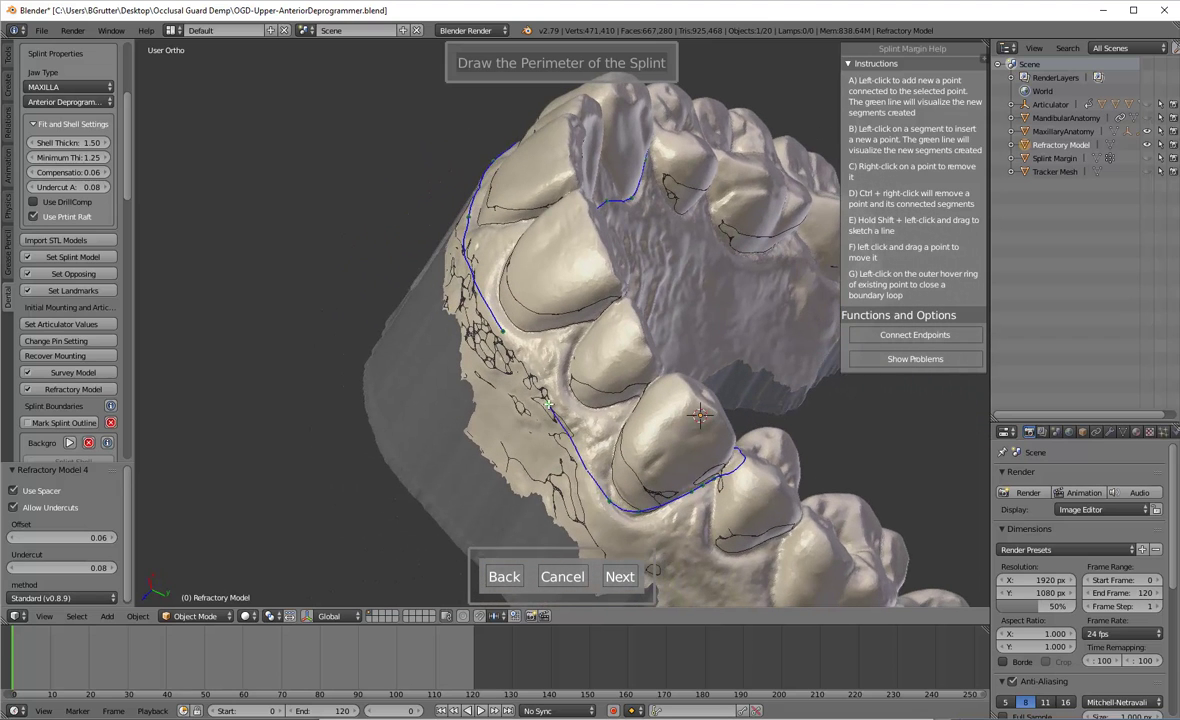
pyautogui.click(504, 336)
# - Add and adjust outline points at the contact between the right canine and first premolar to refine the margin
pyautogui.moveTo(507, 343); pyautogui.dragTo(470, 318, button='middle')
pyautogui.moveTo(530, 264); pyautogui.dragTo(662, 384, button='middle')
pyautogui.scroll(4, 678, 400)
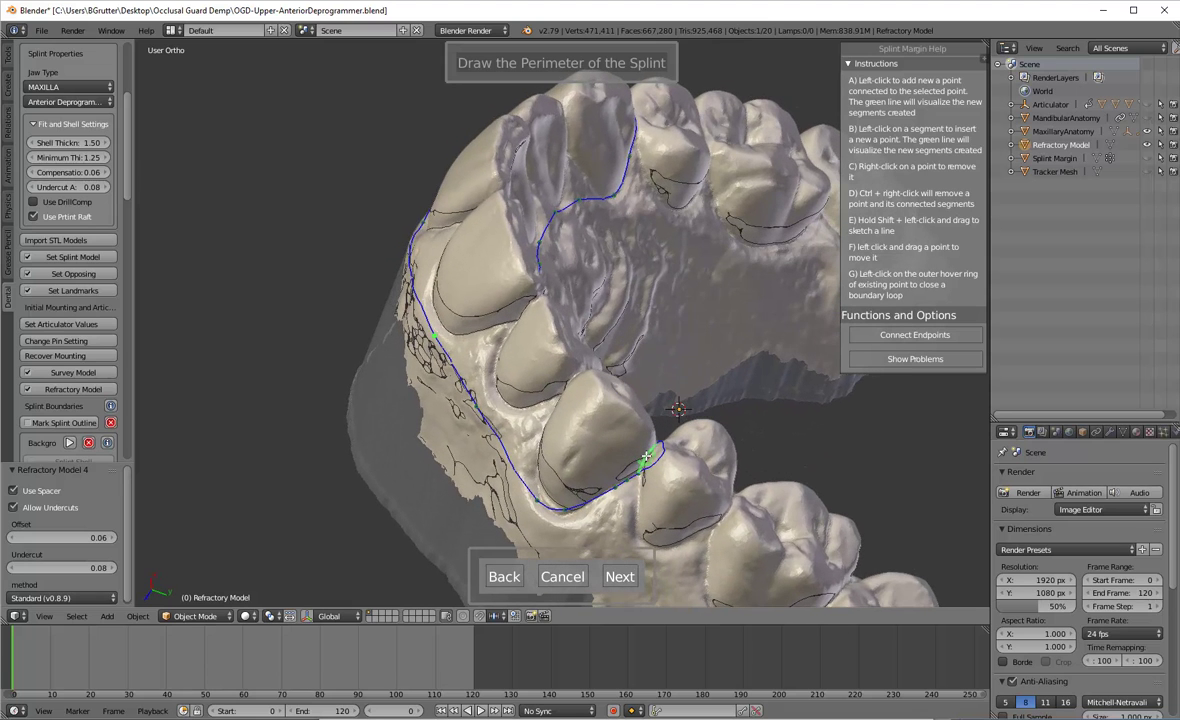
pyautogui.click(650, 458)
pyautogui.scroll(3, 640, 469)
pyautogui.moveTo(640, 469); pyautogui.dragTo(628, 412, button='middle')
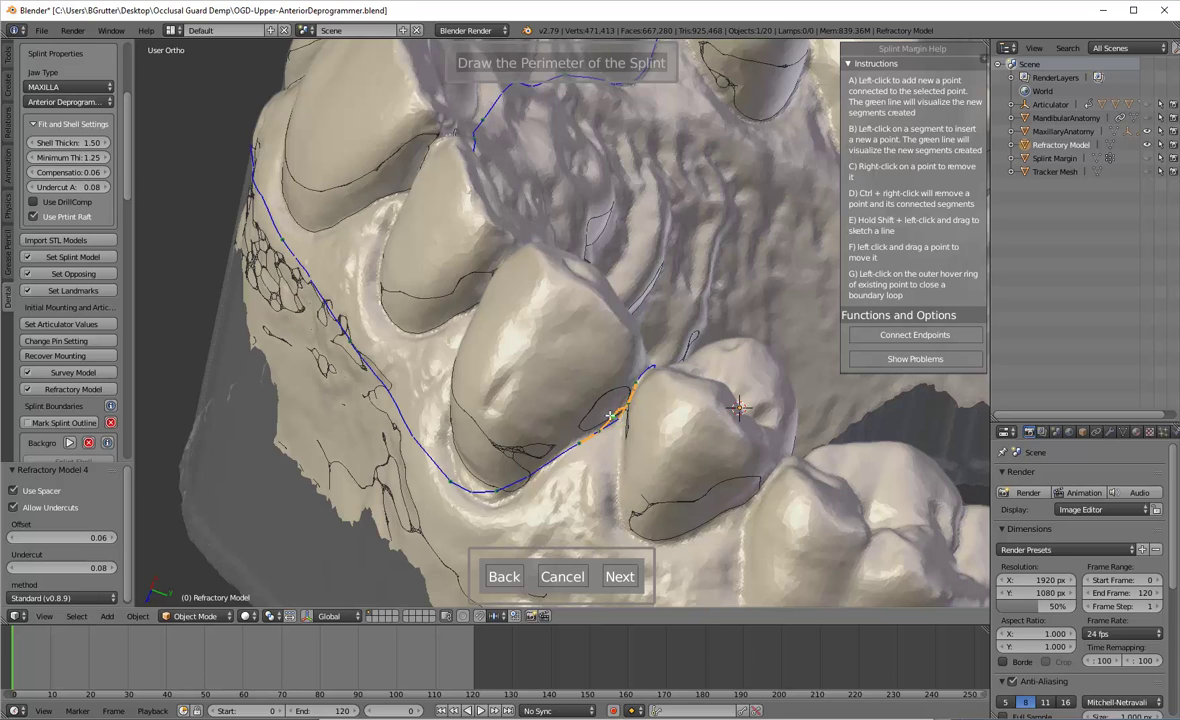
pyautogui.scroll(-5, 570, 405)
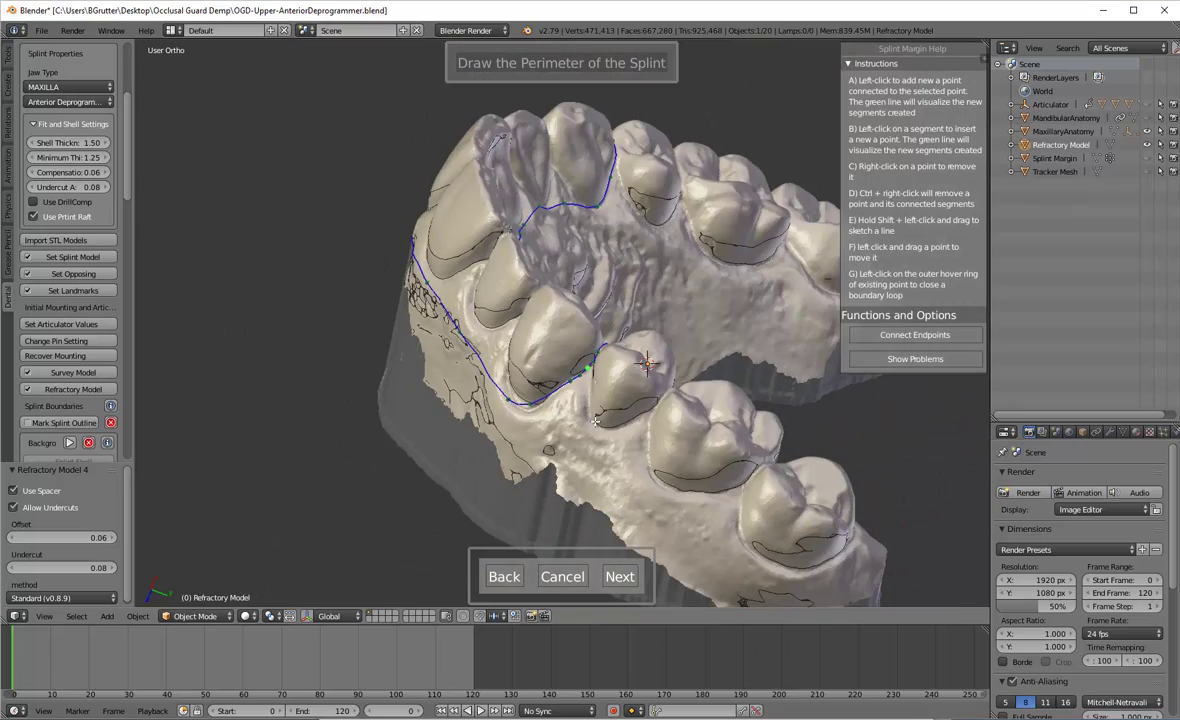
# - Check the closed outline, accept it and pick the area over the six front teeth as the splint's interior region
pyautogui.moveTo(590, 259); pyautogui.dragTo(539, 321, button='middle')
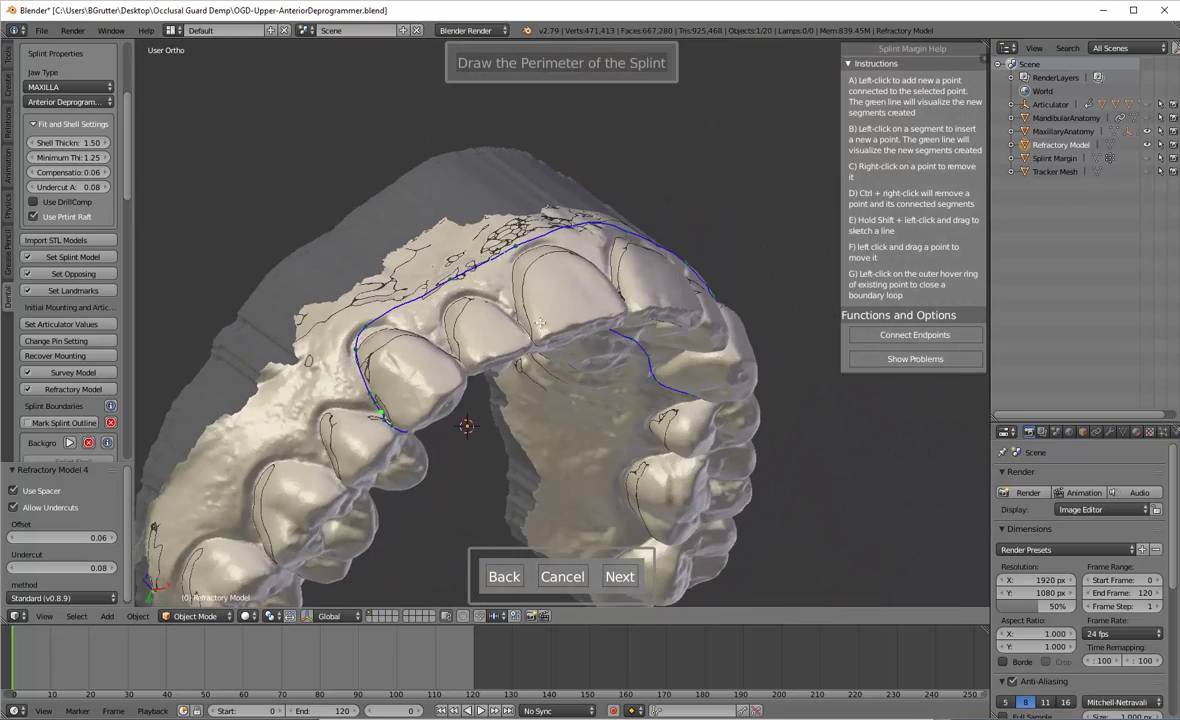
pyautogui.moveTo(680, 435); pyautogui.dragTo(560, 350, button='middle')
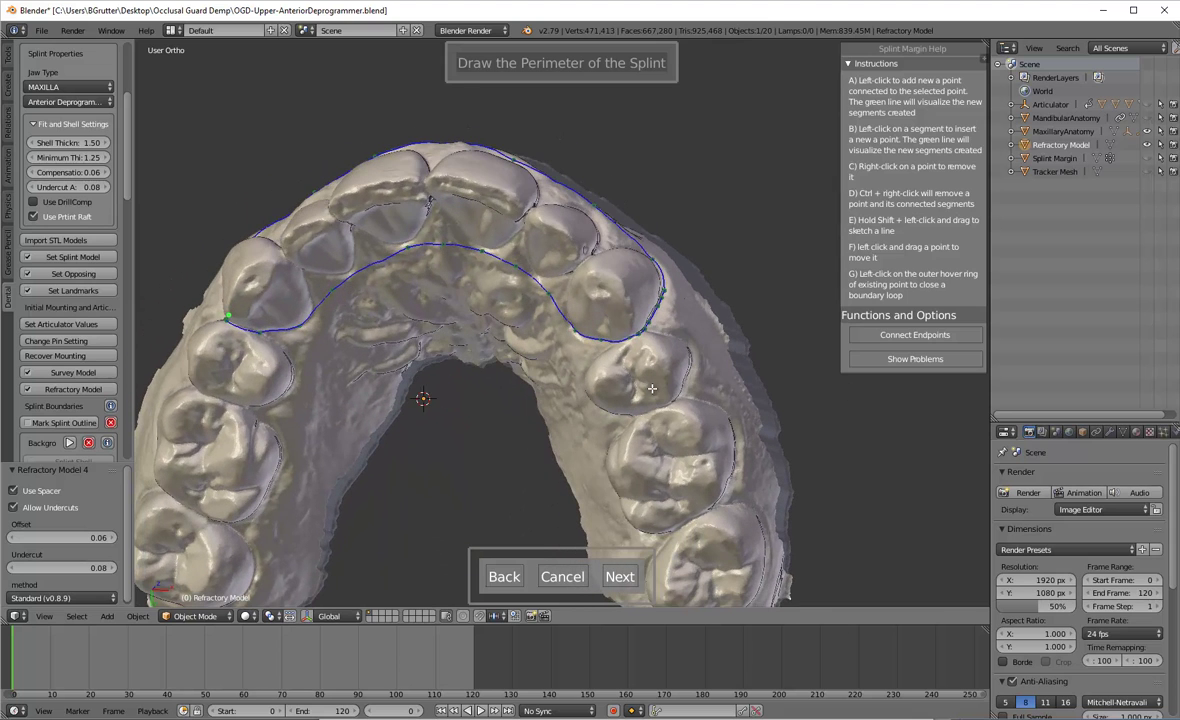
pyautogui.click(617, 576)
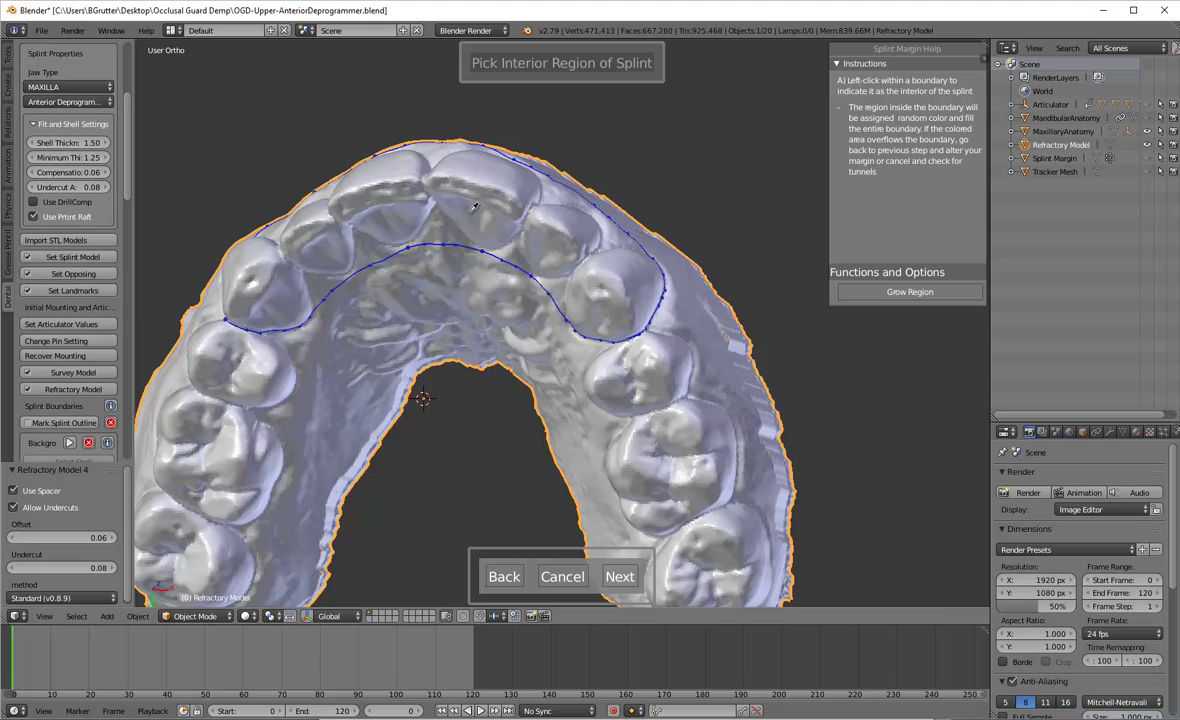
pyautogui.click(437, 192)
pyautogui.moveTo(401, 204); pyautogui.dragTo(470, 282, button='middle')
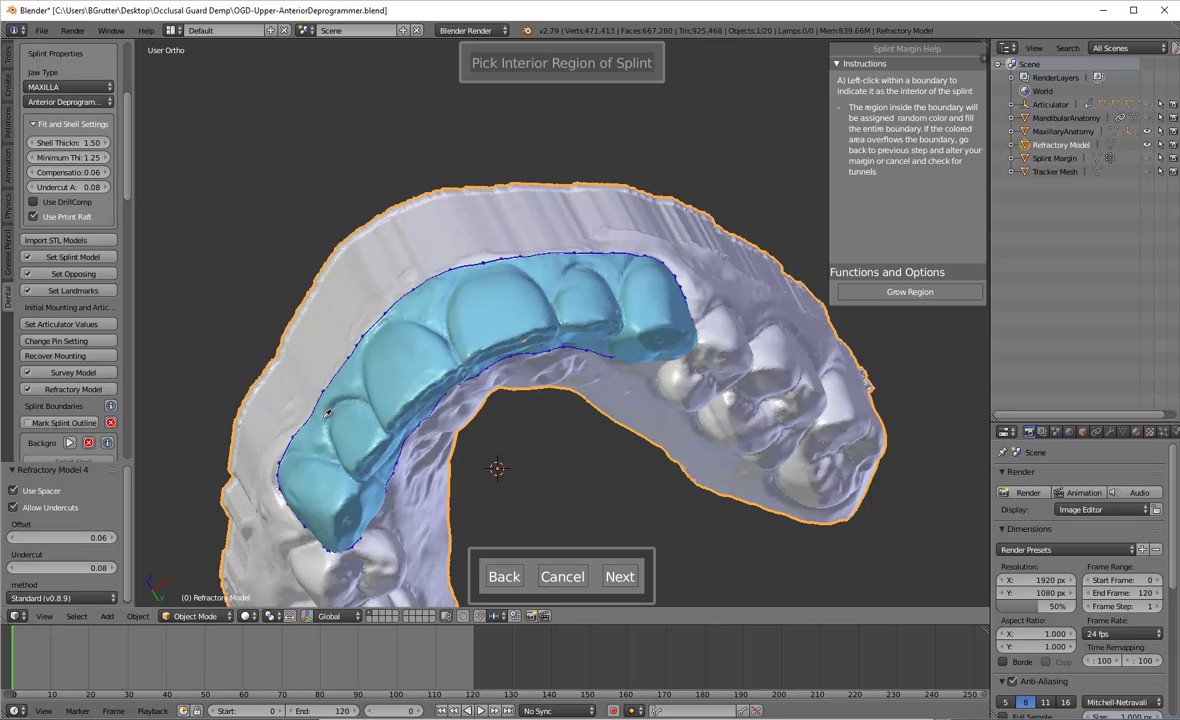
# - Accept the interior region and the trimmed margin, and generate the minimum thickness shell
pyautogui.click(620, 576)
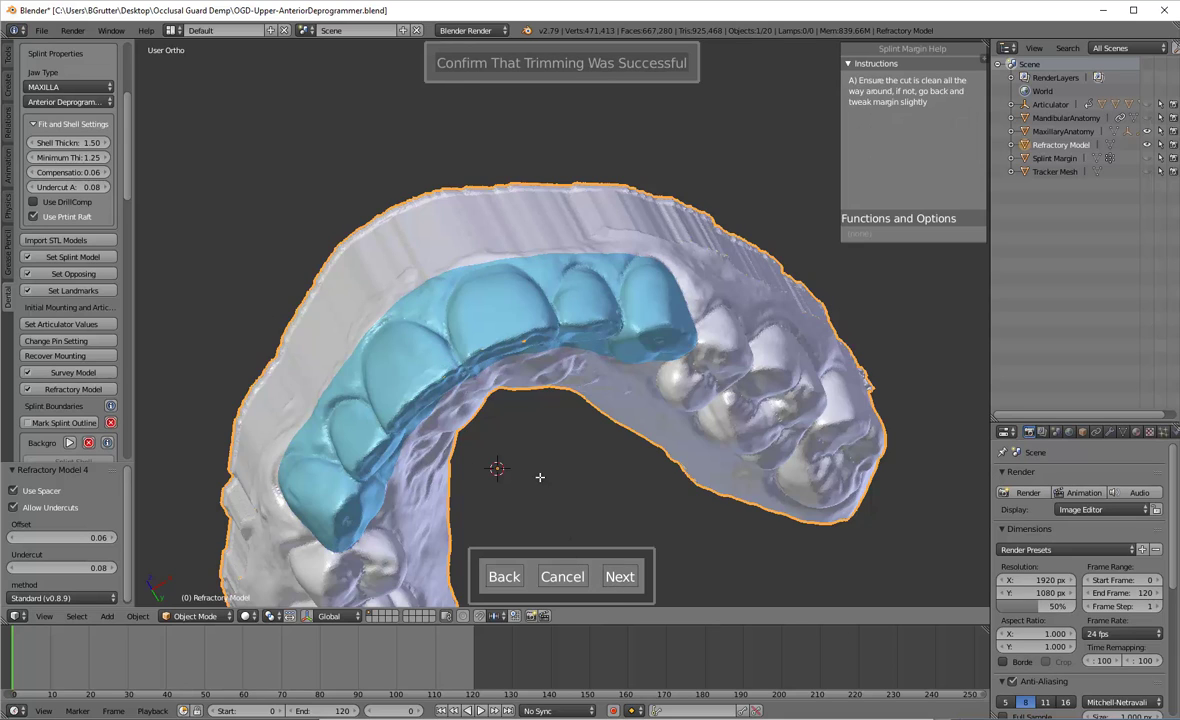
pyautogui.click(620, 578)
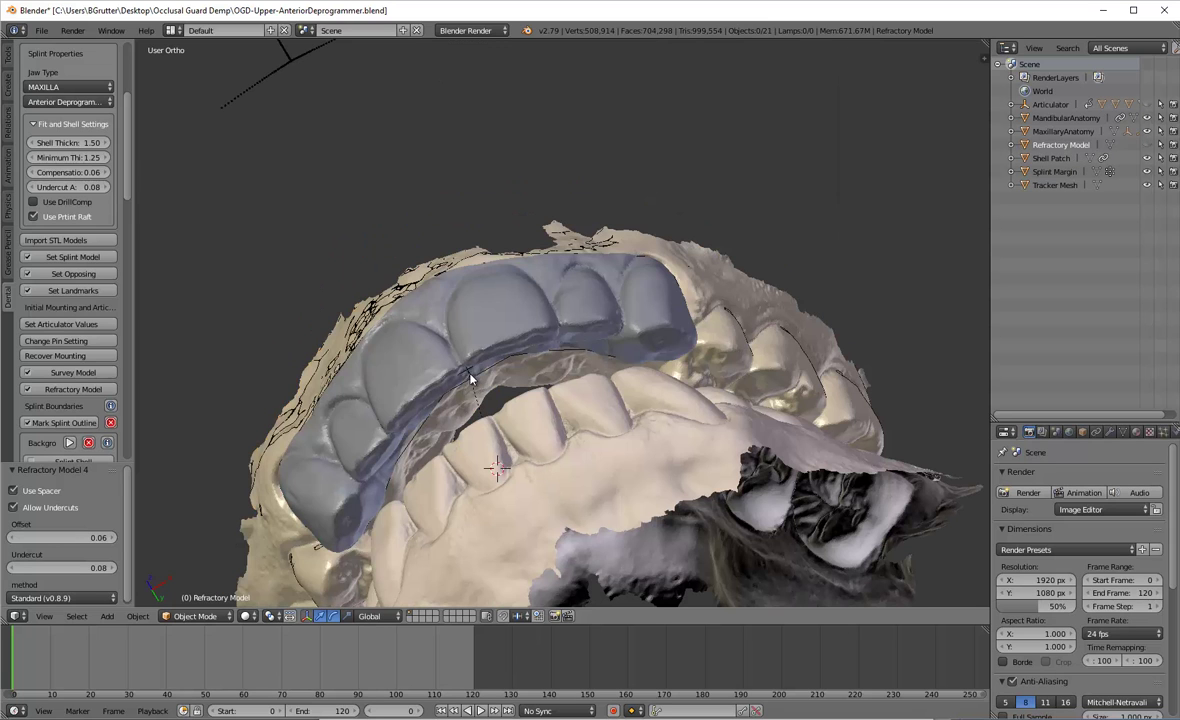
pyautogui.moveTo(787, 149); pyautogui.dragTo(780, 250, button='middle')
pyautogui.scroll(-4, 69, 311)
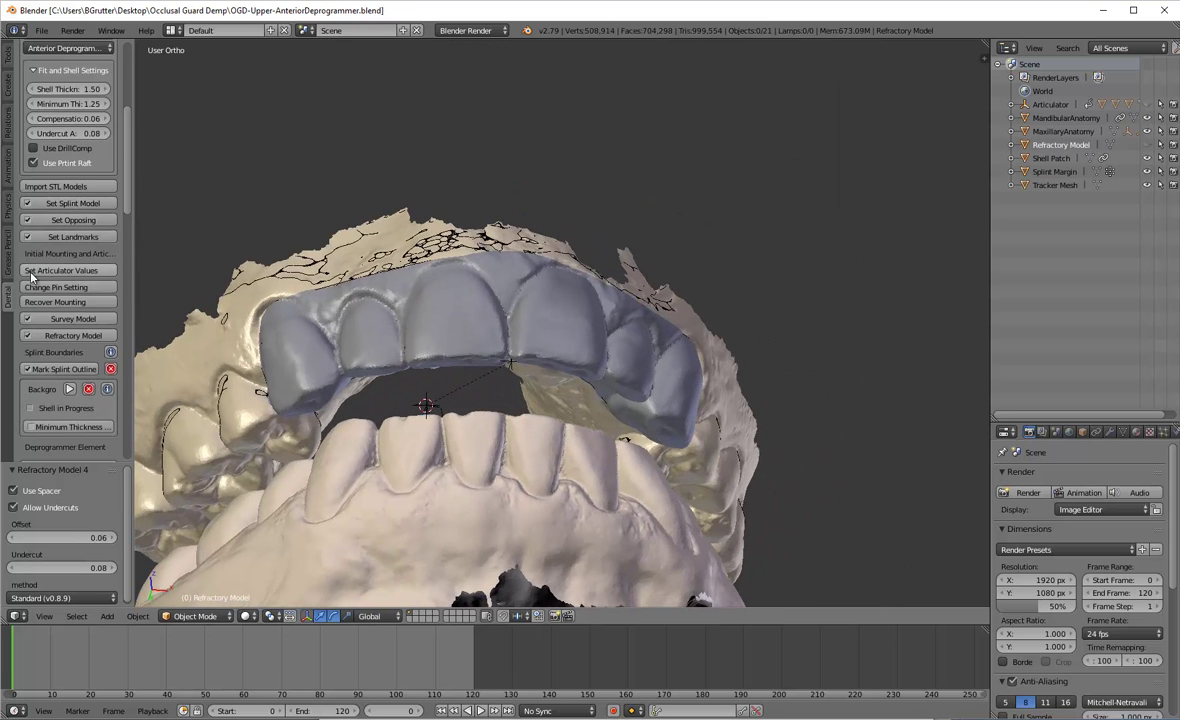
pyautogui.scroll(-1, 69, 311)
pyautogui.click(48, 320)
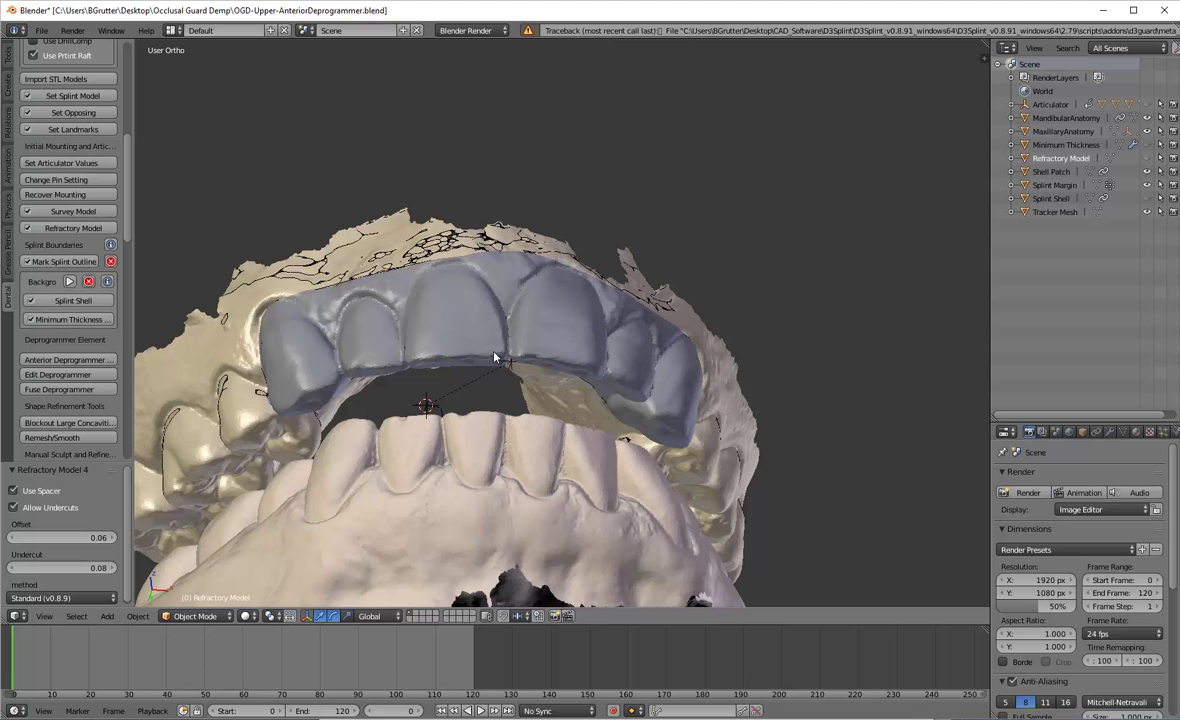
# - Place the 3D cursor at the midline on the incisal edge between the two upper central incisors
pyautogui.moveTo(480, 224); pyautogui.dragTo(488, 186, button='middle')
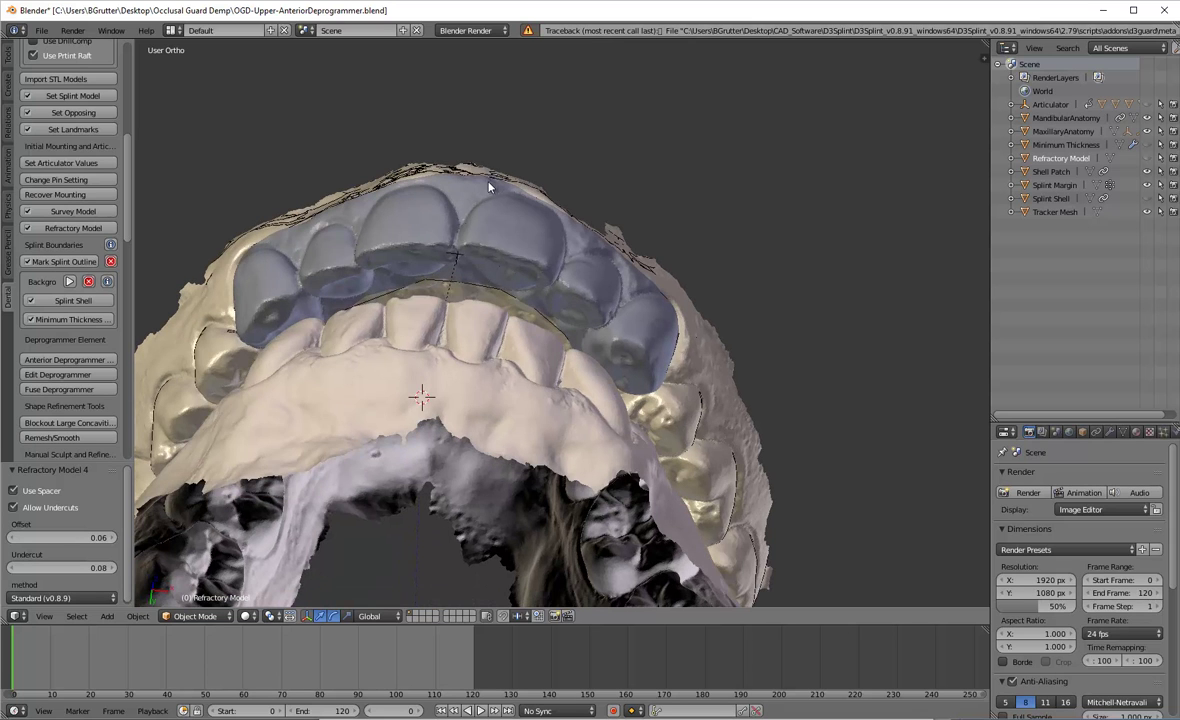
pyautogui.moveTo(389, 183); pyautogui.dragTo(470, 207, button='middle')
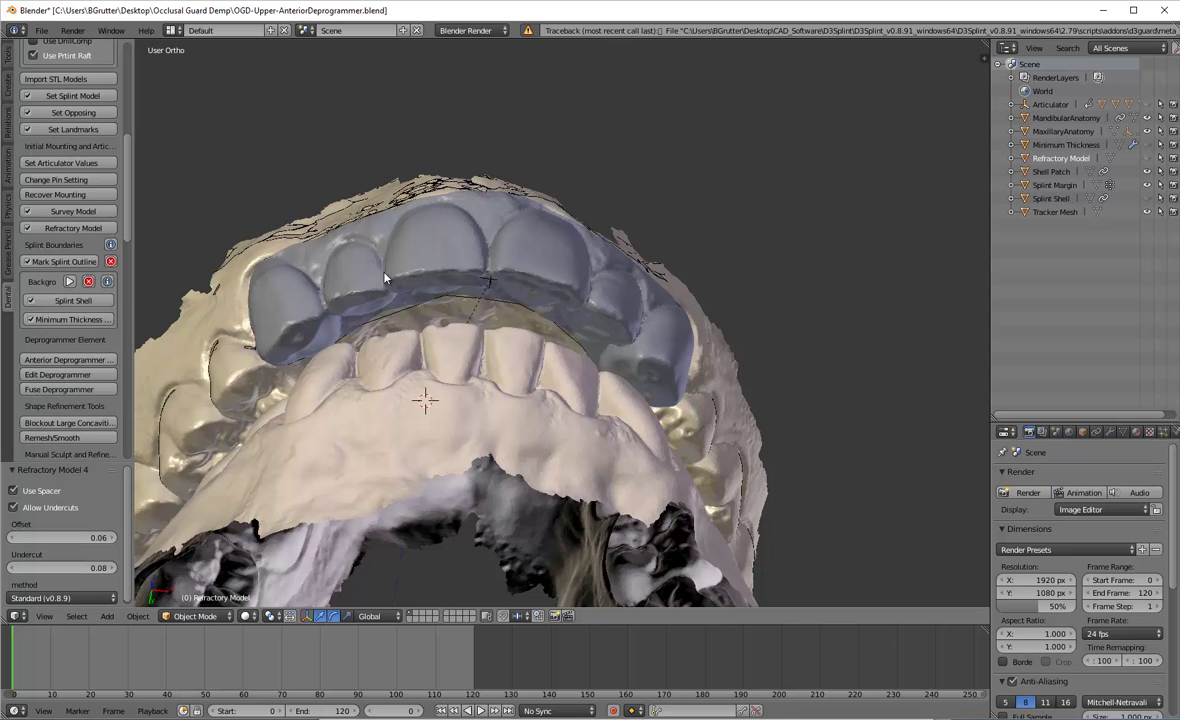
pyautogui.click(489, 274)
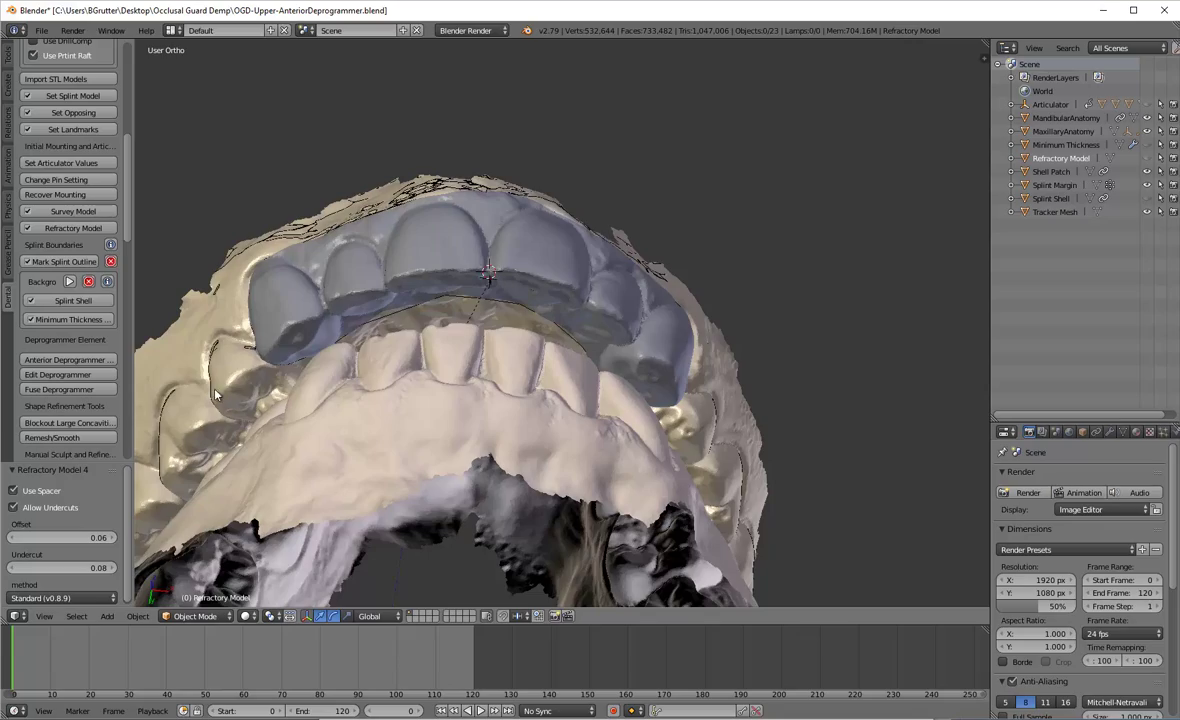
pyautogui.moveTo(521, 113); pyautogui.dragTo(569, 219, button='middle')
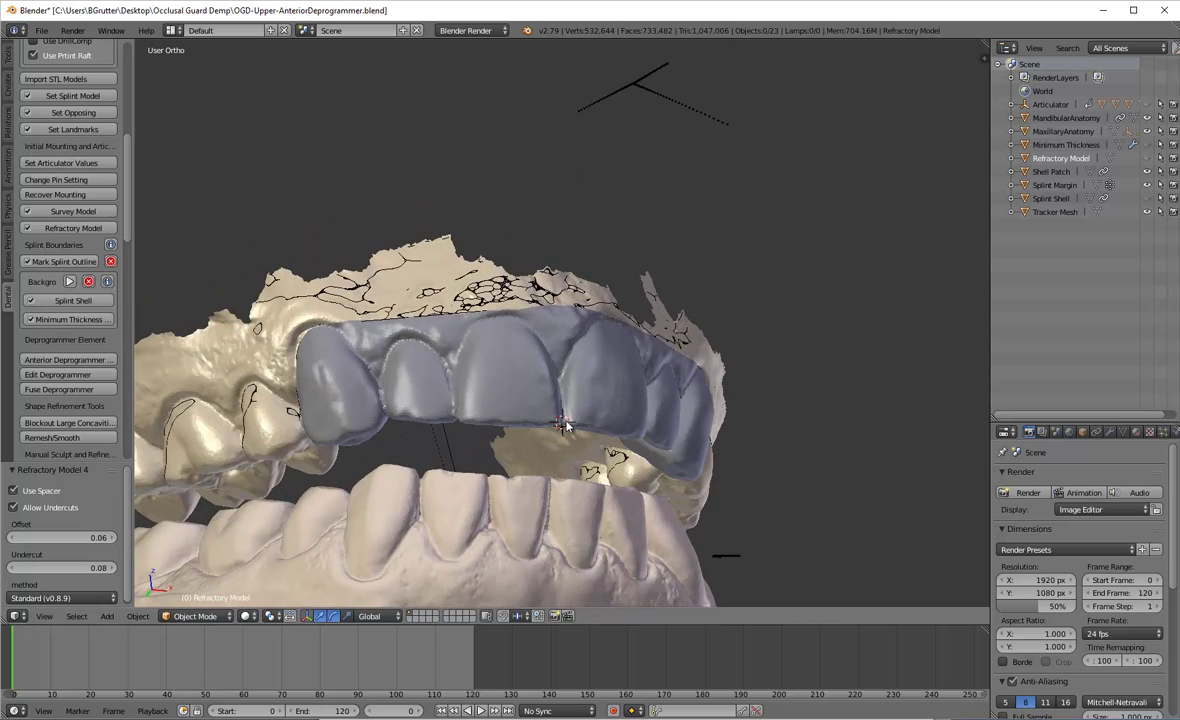
pyautogui.moveTo(563, 425); pyautogui.dragTo(514, 232, button='middle')
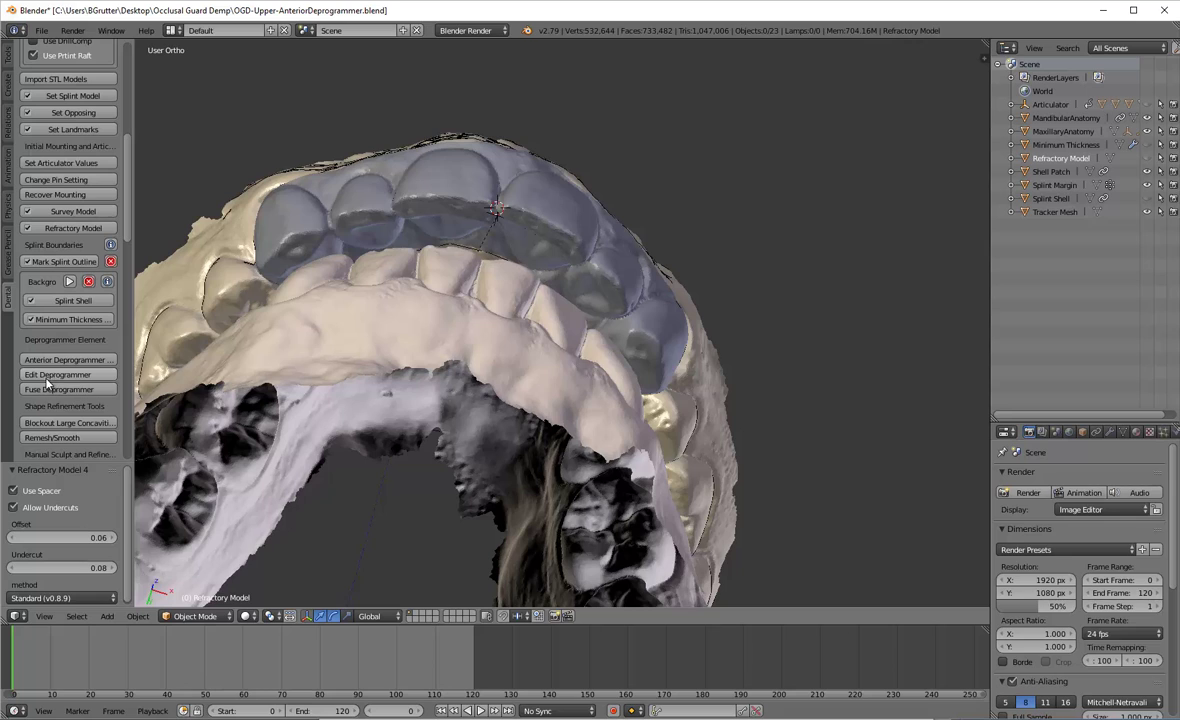
# - Add an anterior deprogrammer element at the 3D cursor with a guidance angle of 15 and a thickness of 2.75
pyautogui.click(67, 359)
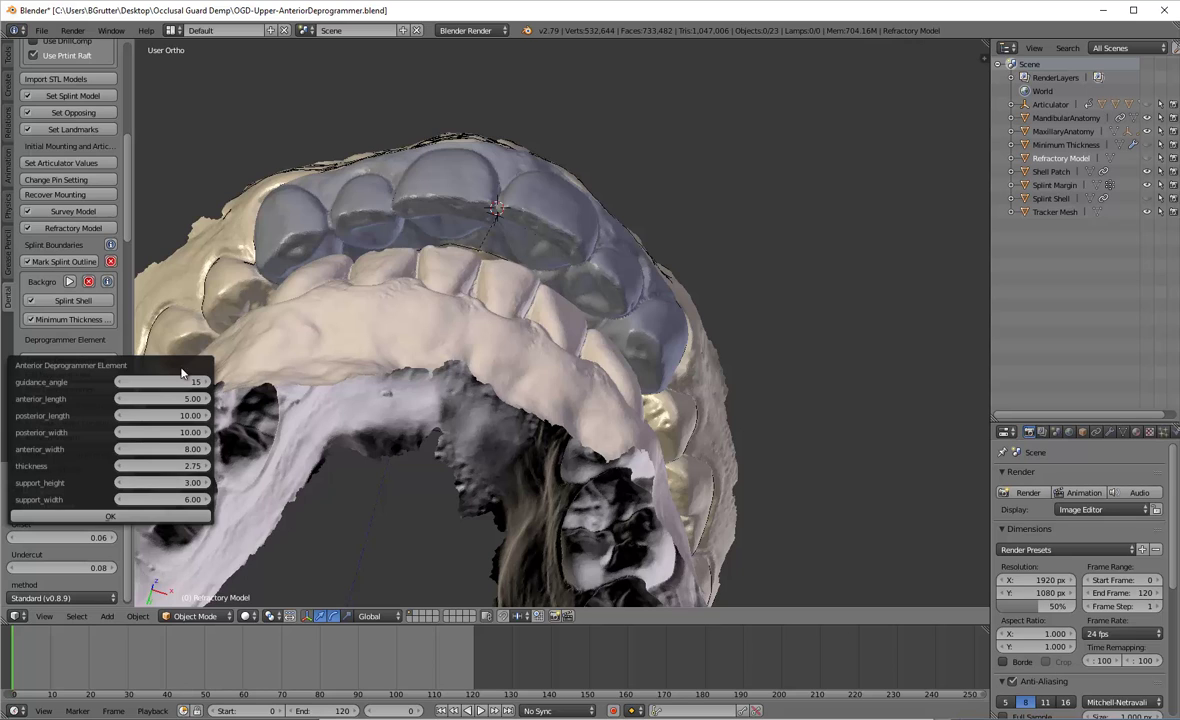
pyautogui.click(158, 517)
pyautogui.moveTo(396, 281); pyautogui.dragTo(405, 385, button='middle')
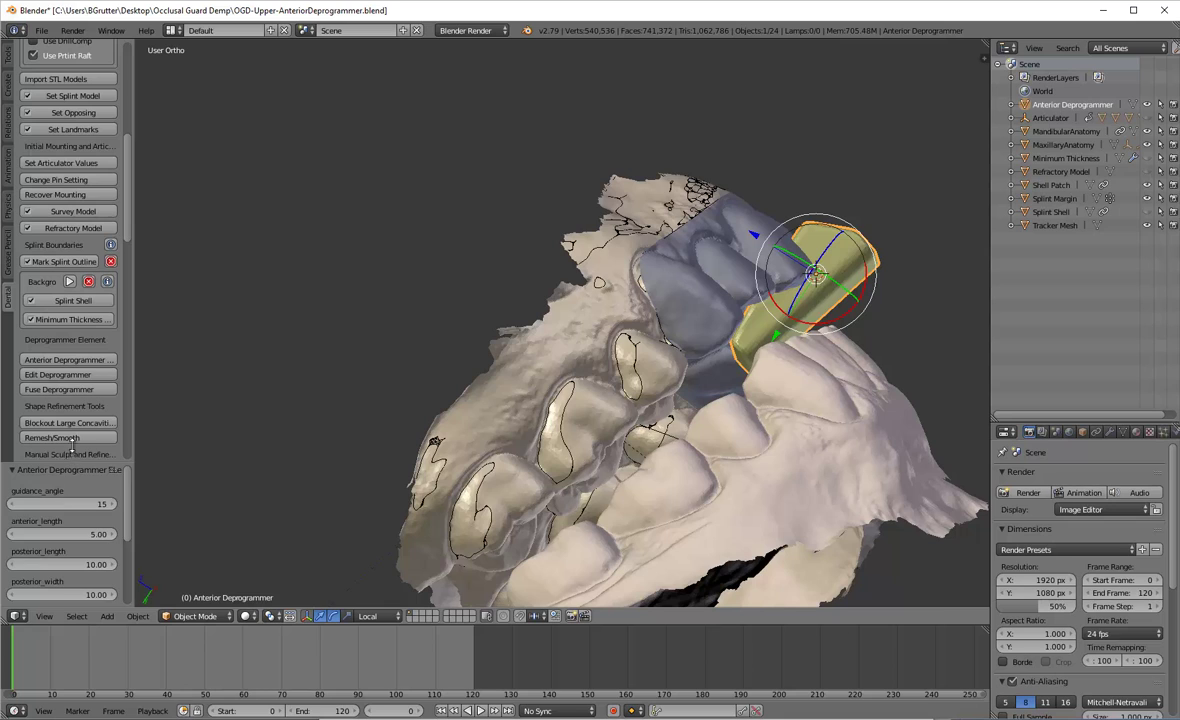
# - Expand the deprogrammer element's parameters and set its posterior length to 7.00
pyautogui.moveTo(73, 462); pyautogui.dragTo(74, 335)
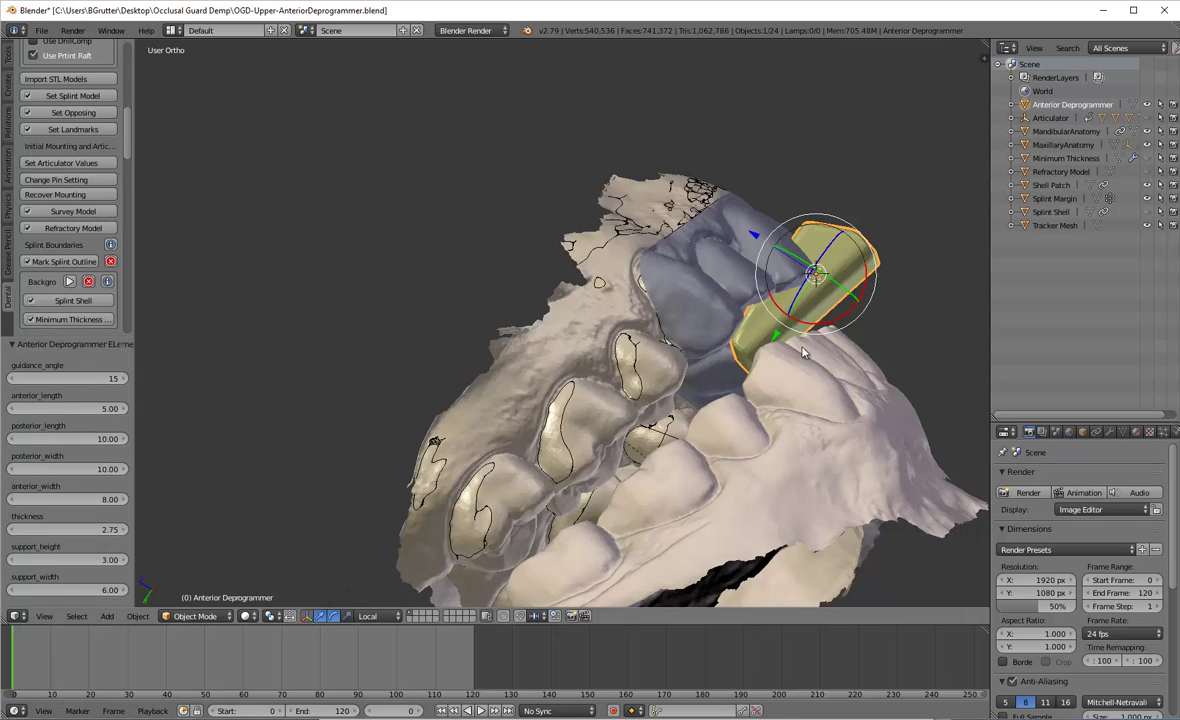
pyautogui.moveTo(747, 374); pyautogui.dragTo(710, 398, button='middle')
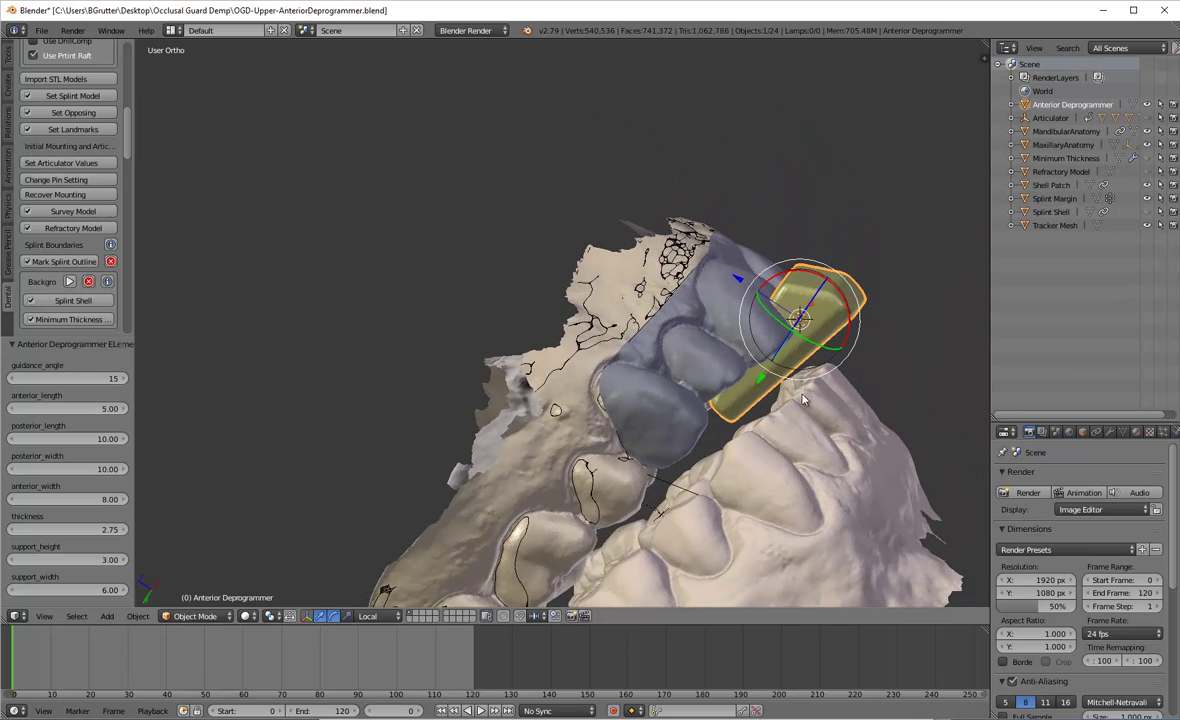
pyautogui.click(108, 439)
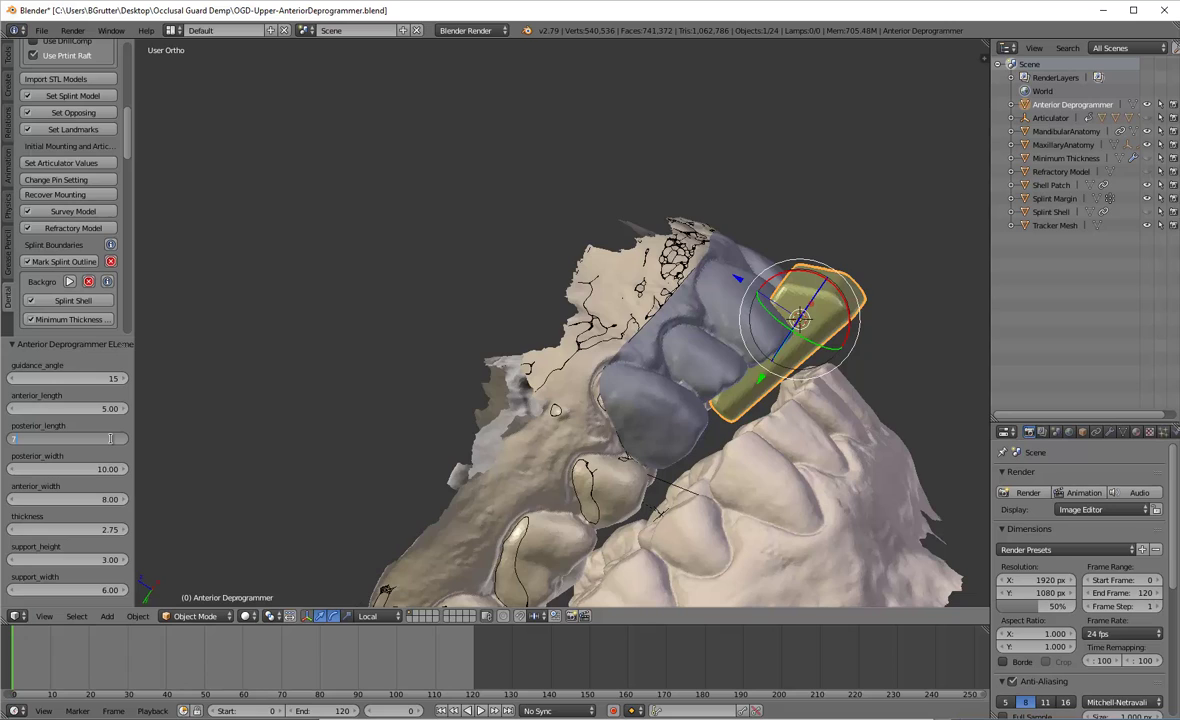
pyautogui.press('Tab')
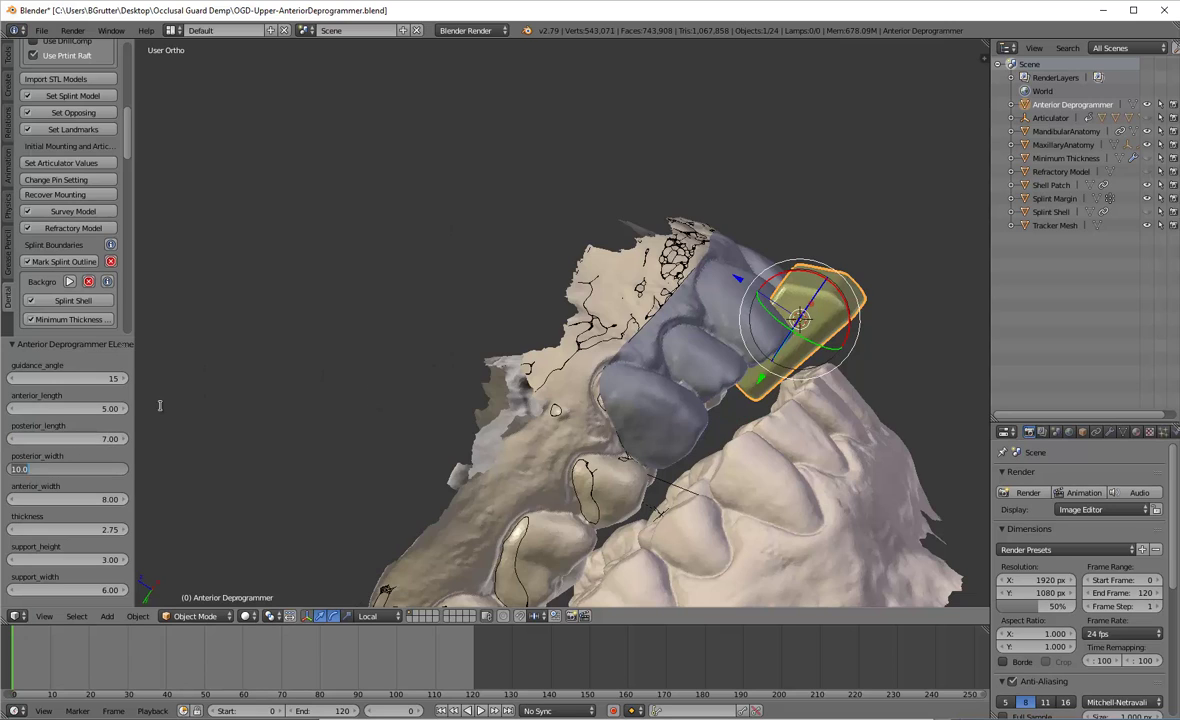
pyautogui.press('Return')
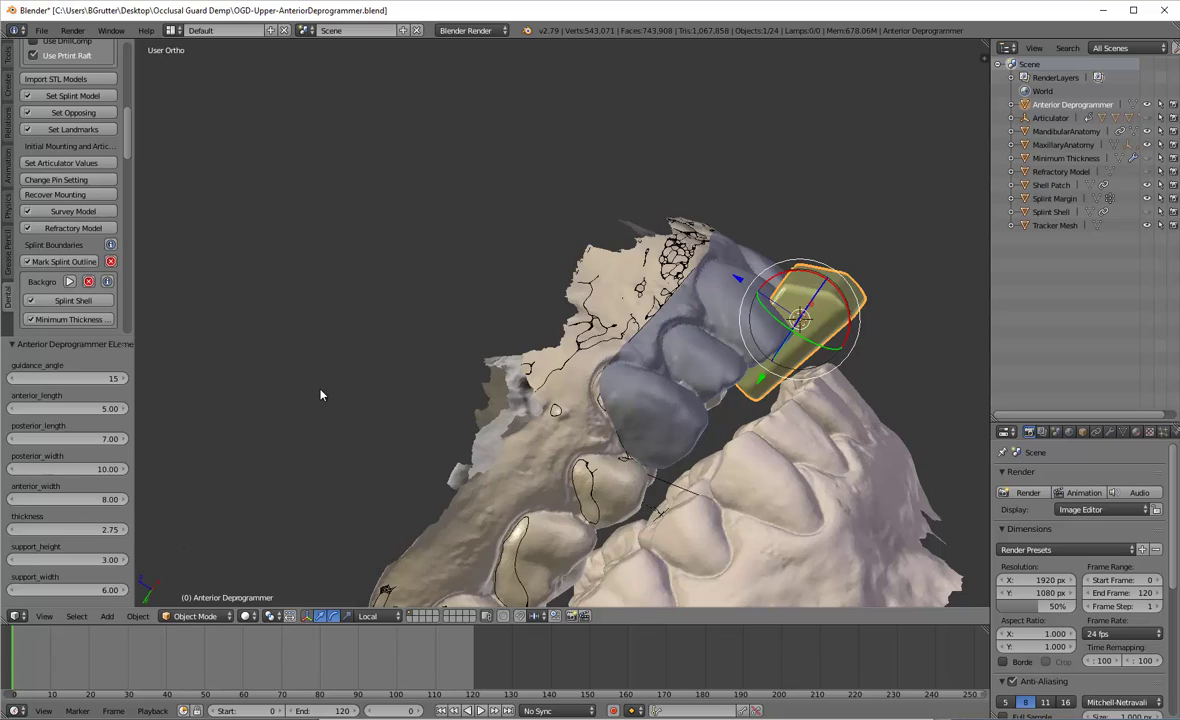
# - Try an anterior width of 9.50 on the deprogrammer element, and return it to 8.00
pyautogui.moveTo(321, 392); pyautogui.dragTo(730, 431, button='middle')
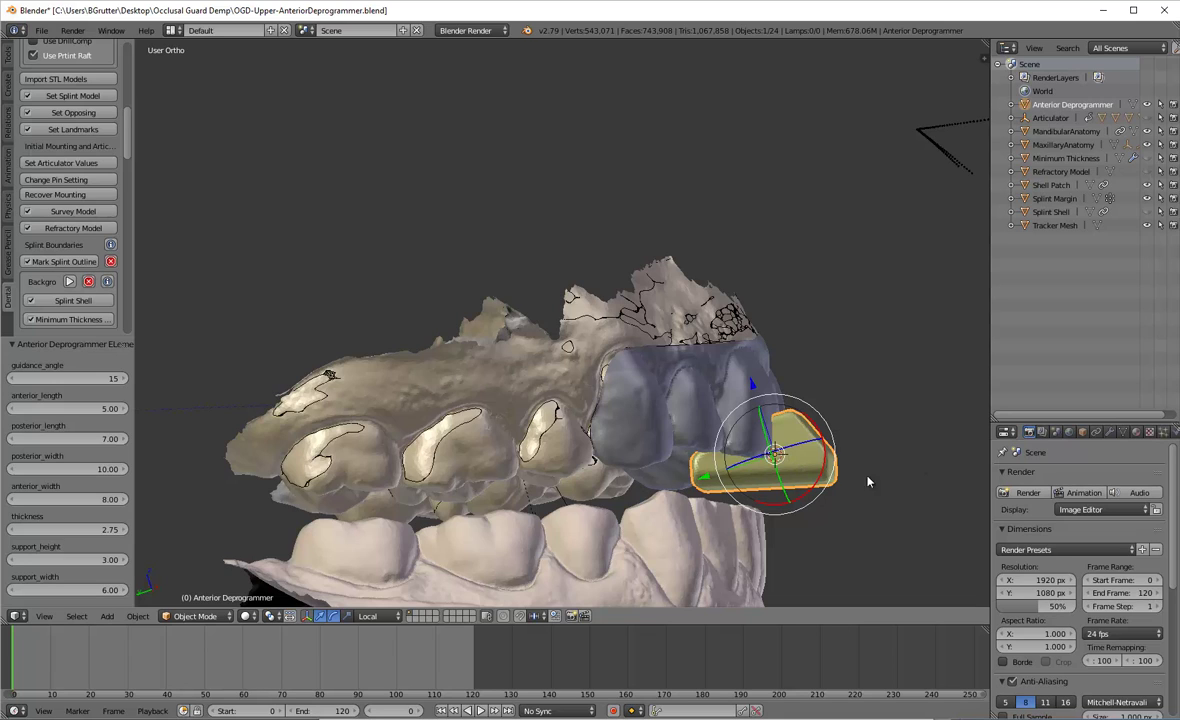
pyautogui.click(100, 500)
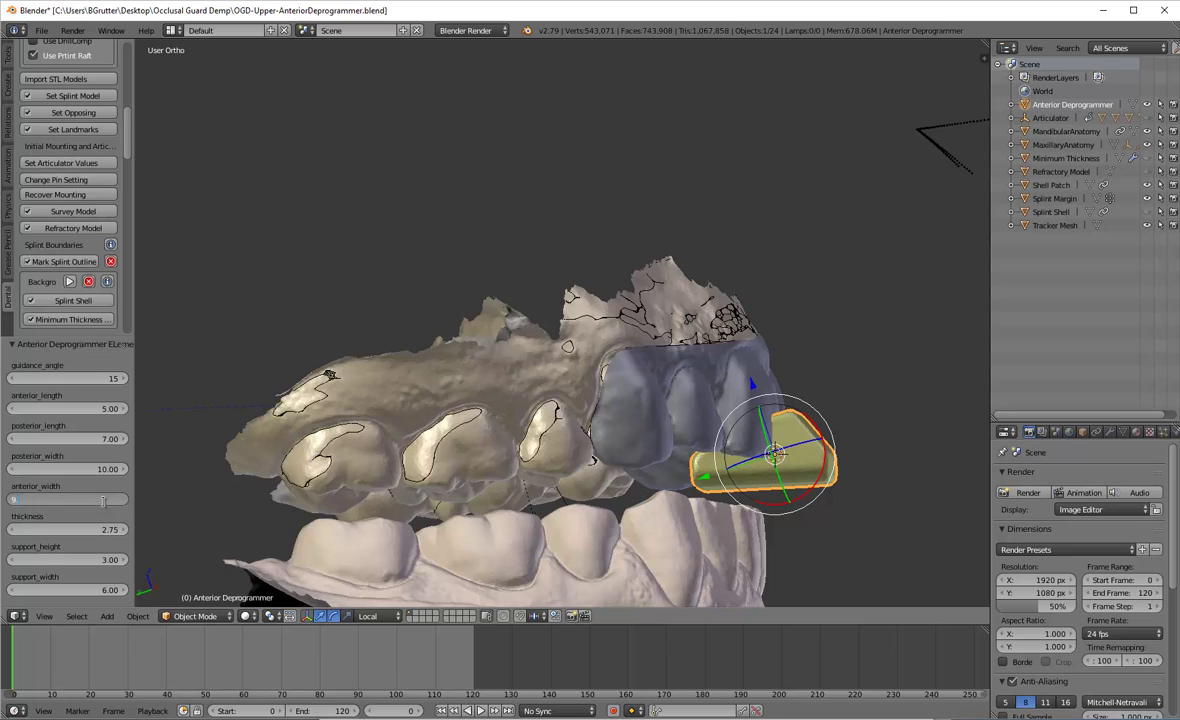
pyautogui.press('Tab')
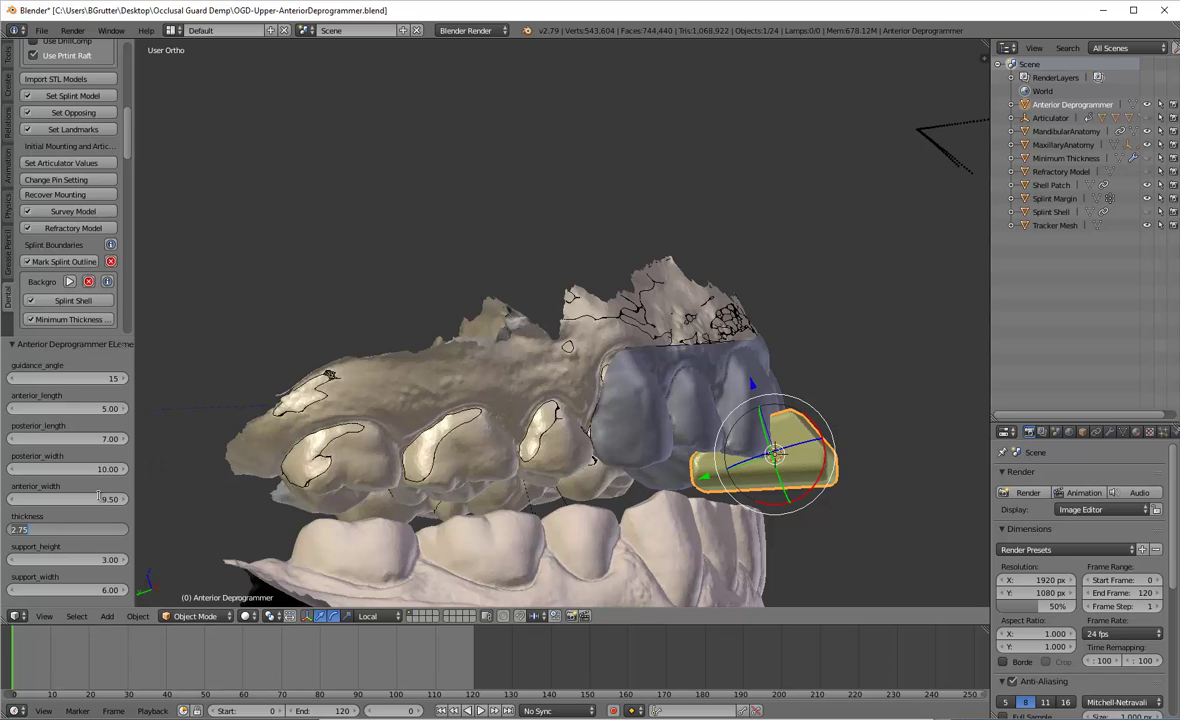
pyautogui.click(103, 497)
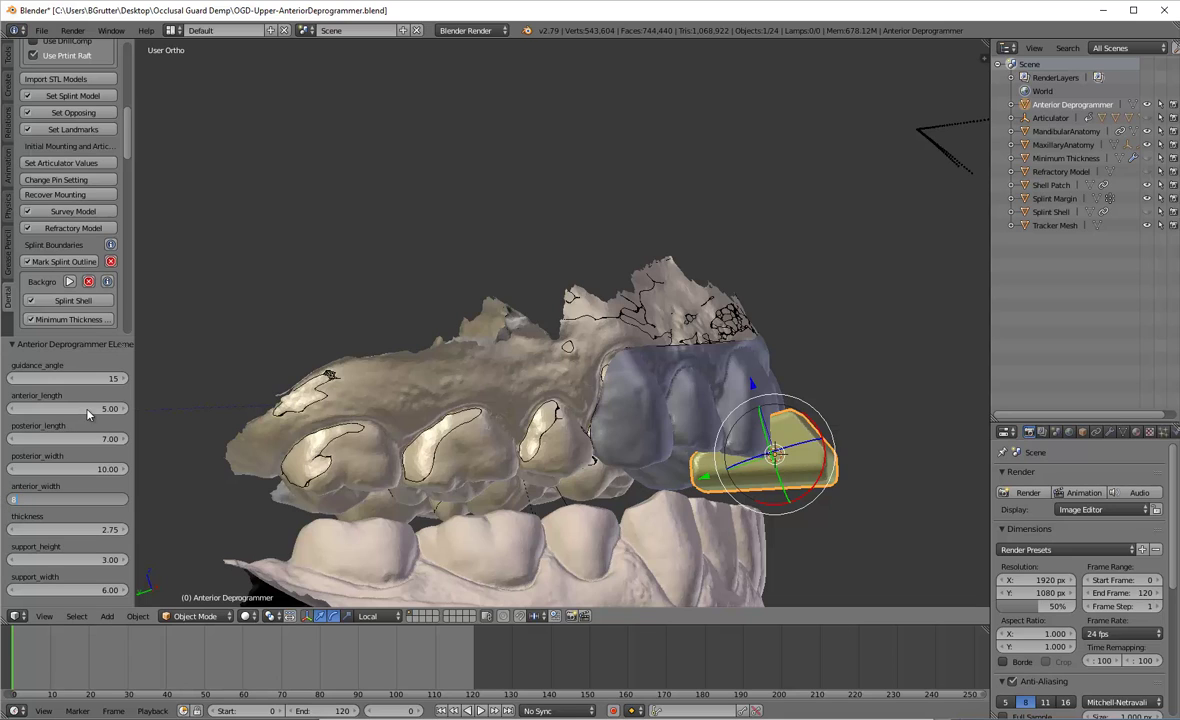
pyautogui.press('Return')
# - Set the deprogrammer element's anterior length to 7.00
pyautogui.click(107, 408)
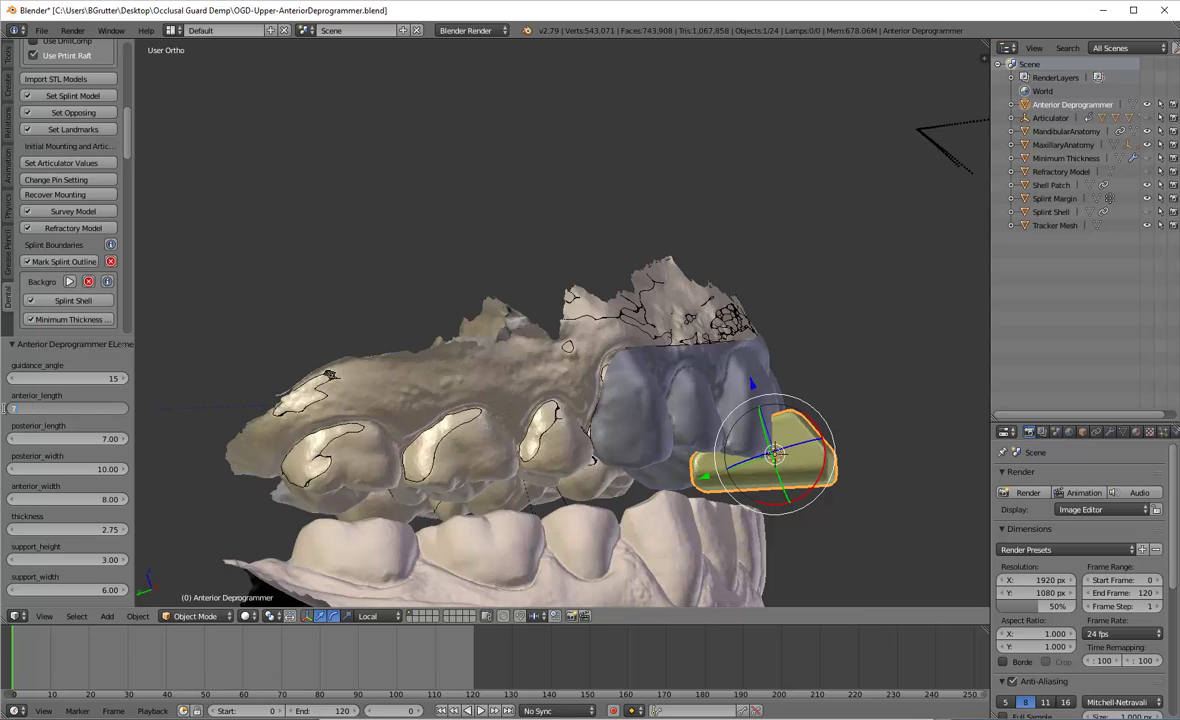
pyautogui.write('7')
pyautogui.press('Tab')
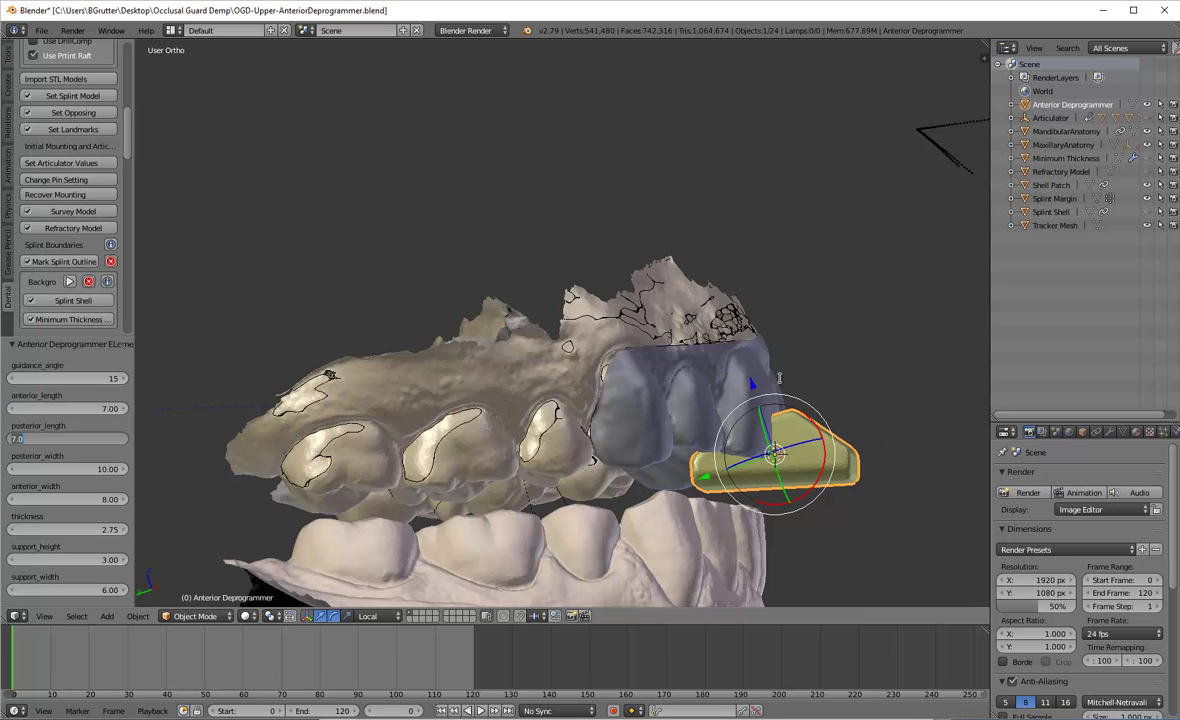
pyautogui.press('Return')
pyautogui.moveTo(896, 328); pyautogui.dragTo(699, 333, button='middle')
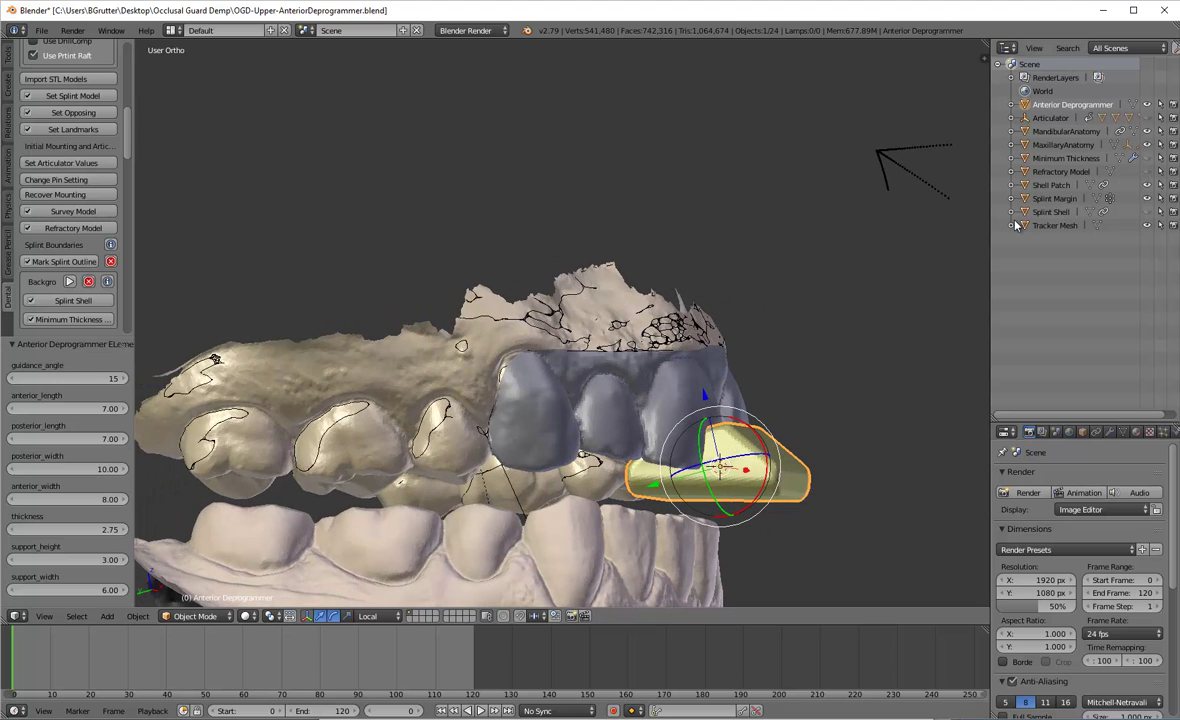
# - Show the splint shell and set the deprogrammer element's support height to 6.00
pyautogui.click(1147, 212)
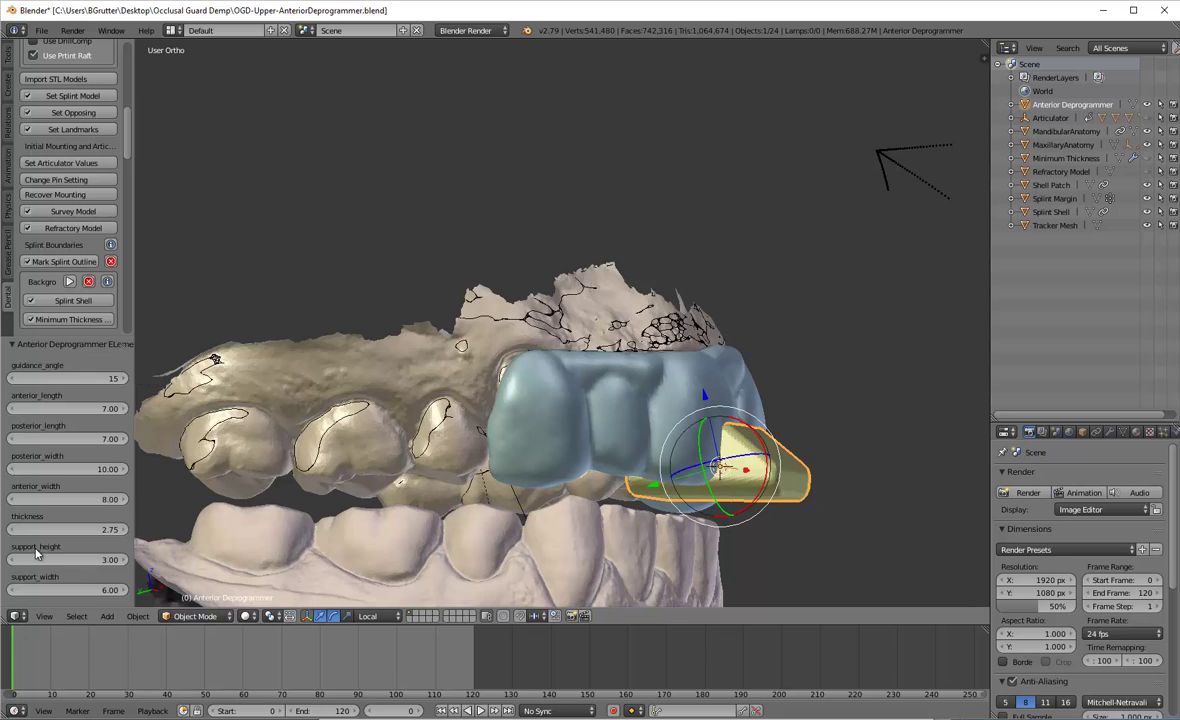
pyautogui.click(99, 560)
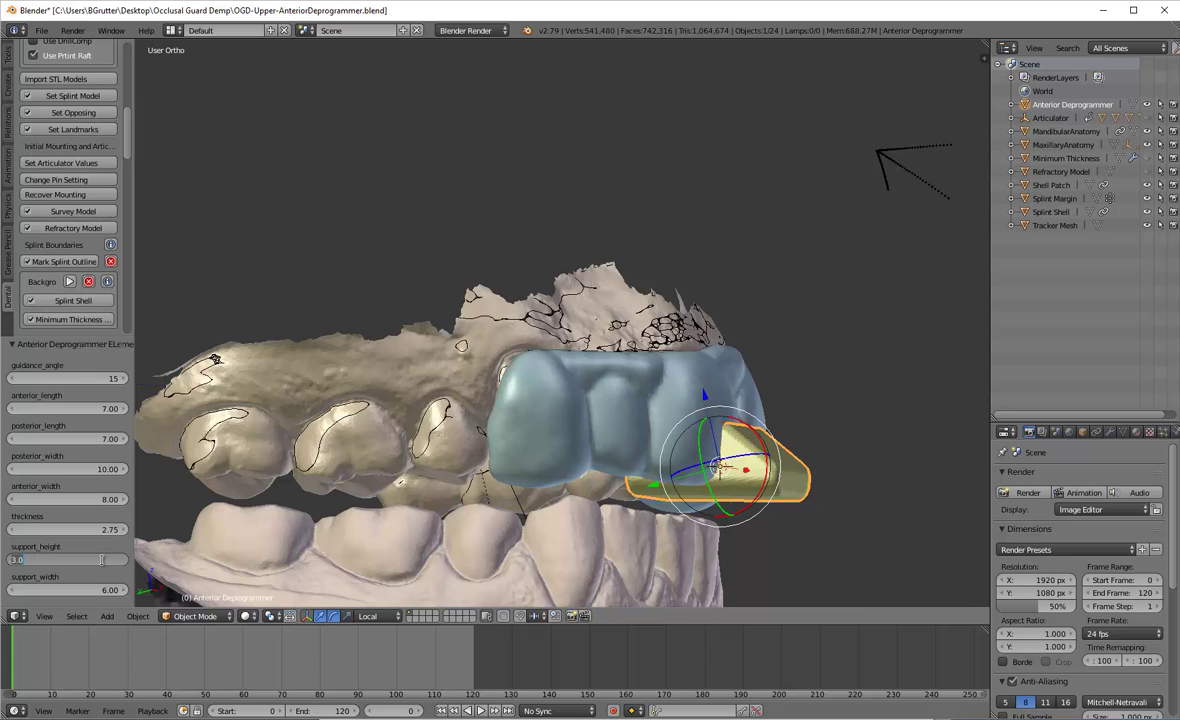
pyautogui.write('6')
pyautogui.press('Tab')
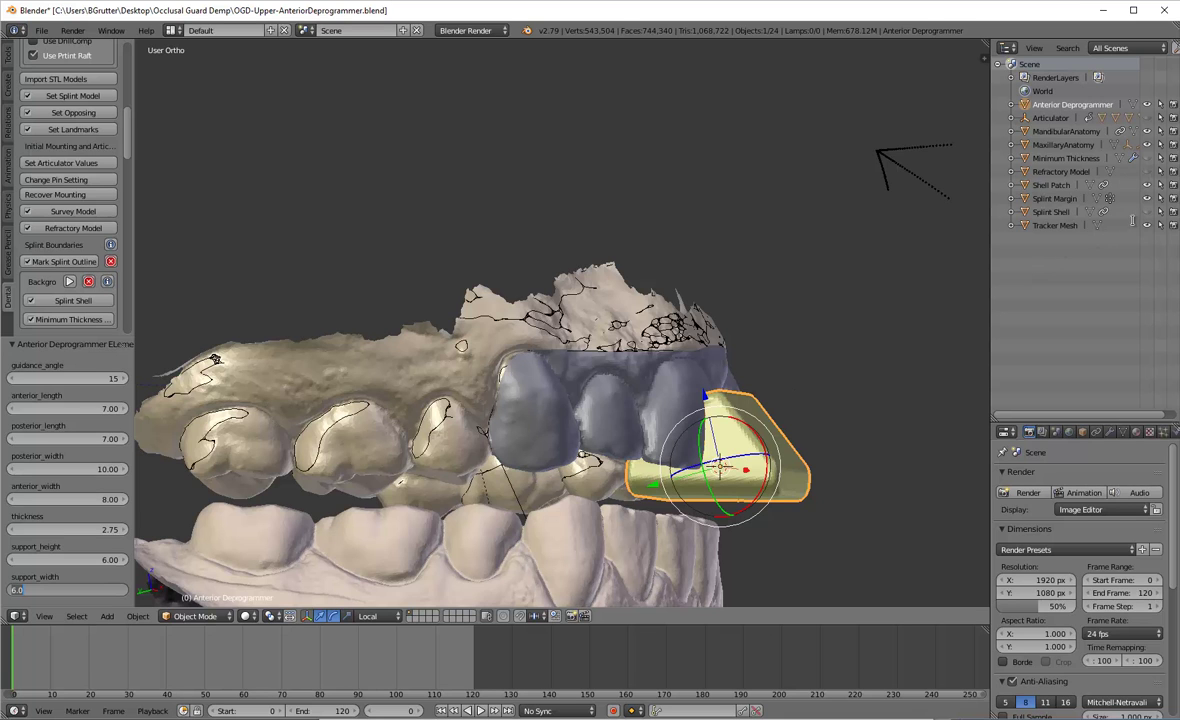
pyautogui.press('Return')
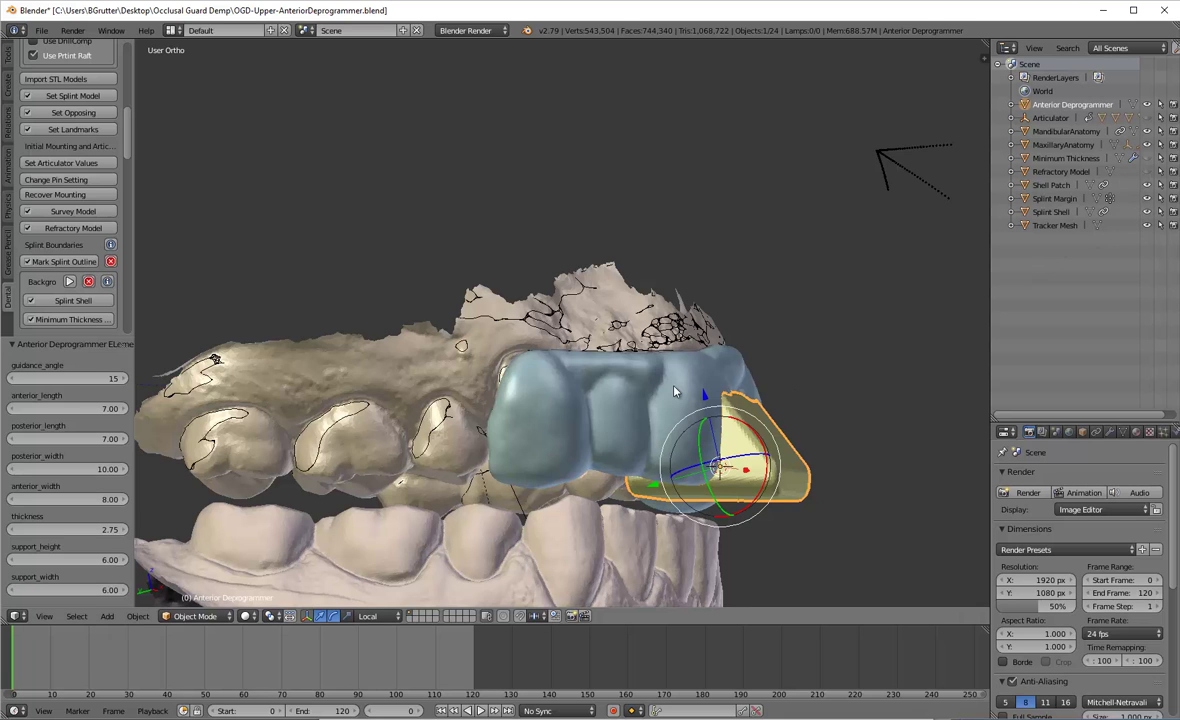
pyautogui.moveTo(673, 394); pyautogui.dragTo(755, 310, button='middle')
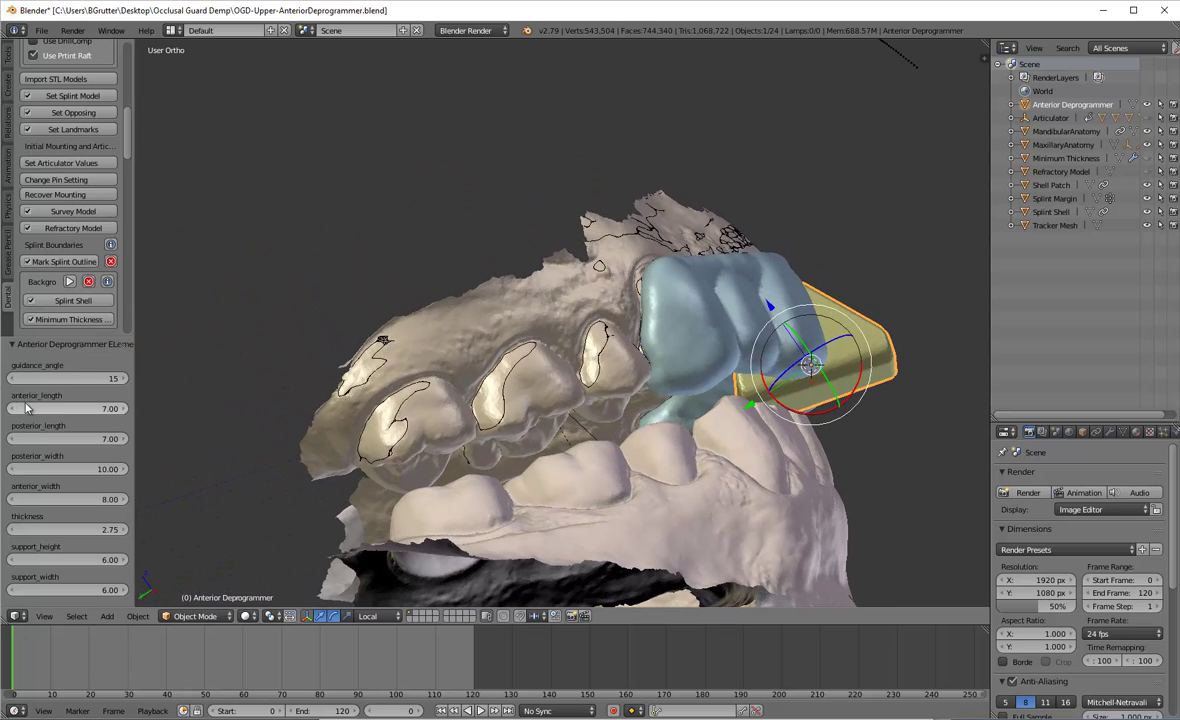
# - Collapse the deprogrammer element's parameters to make room for the shape refinement and finalization tools
pyautogui.scroll(-4, 80, 263)
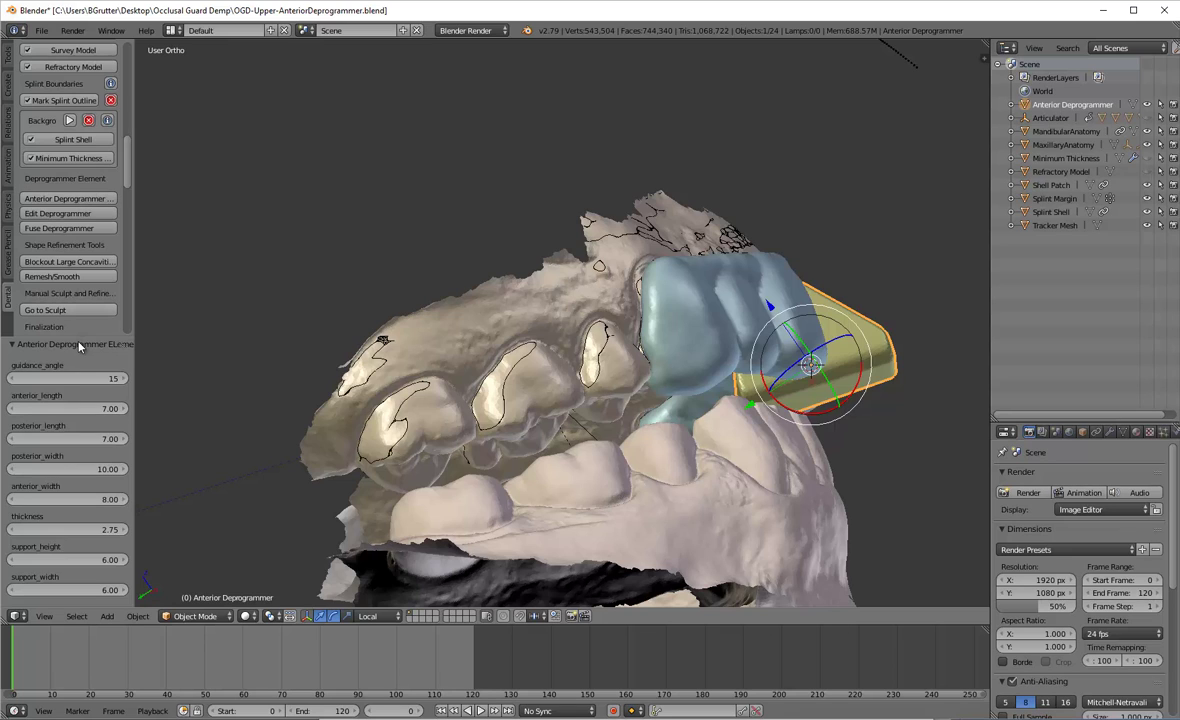
pyautogui.click(14, 345)
pyautogui.click(31, 330)
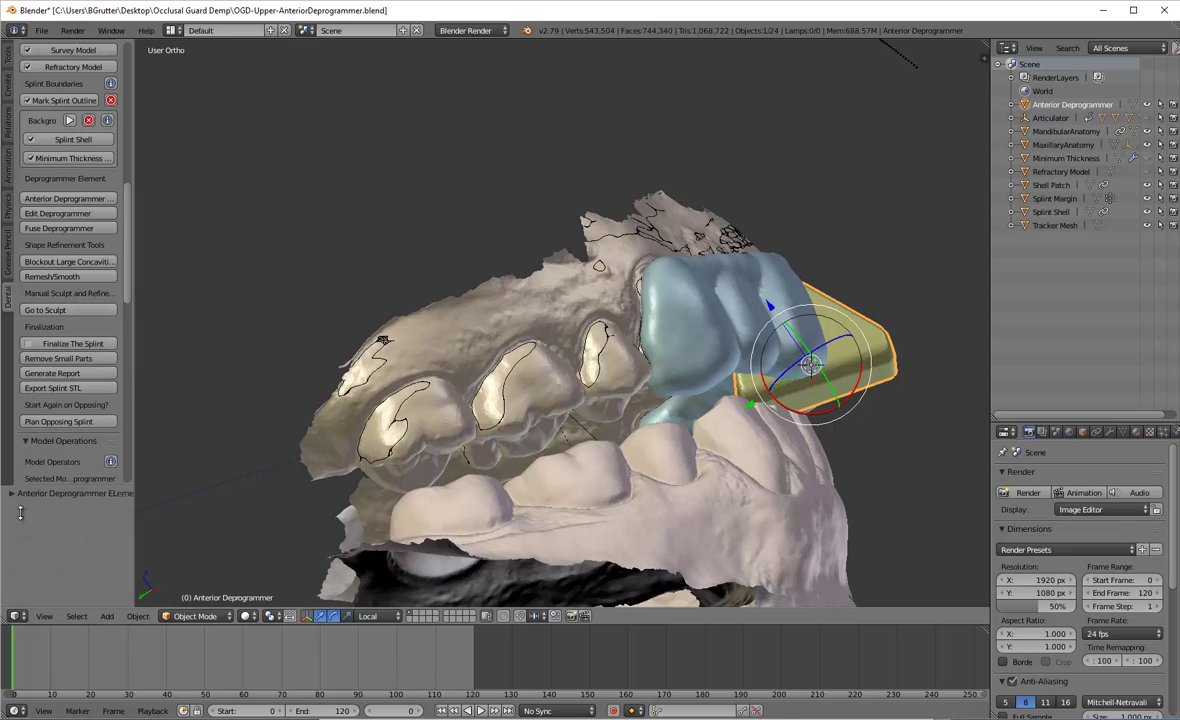
pyautogui.moveTo(884, 190); pyautogui.dragTo(832, 222, button='middle')
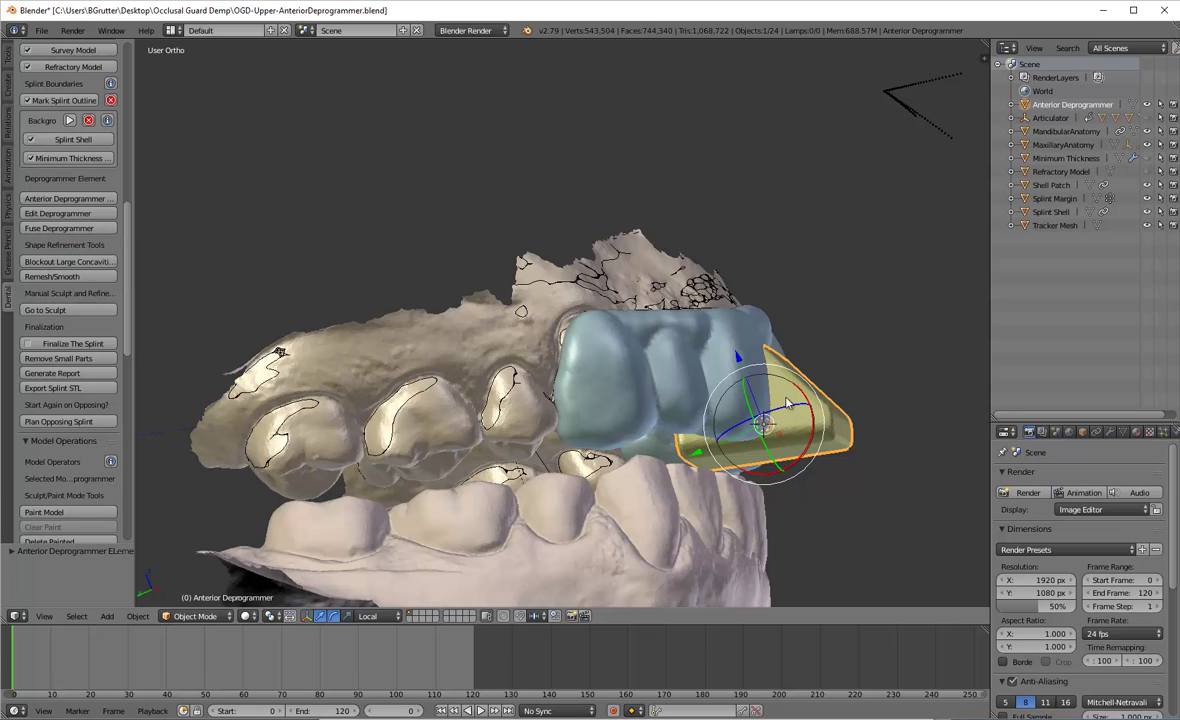
# - Accept the deprogrammer's edit parameters and fuse the element to the splint shell
pyautogui.click(35, 214)
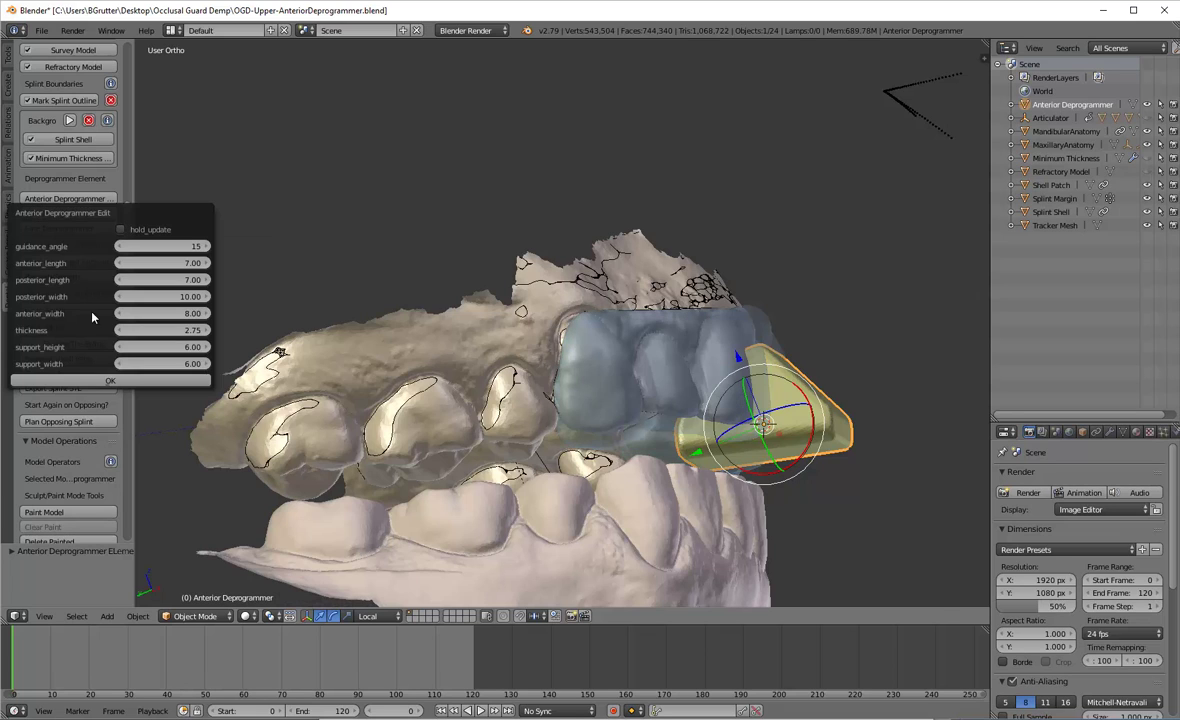
pyautogui.click(142, 382)
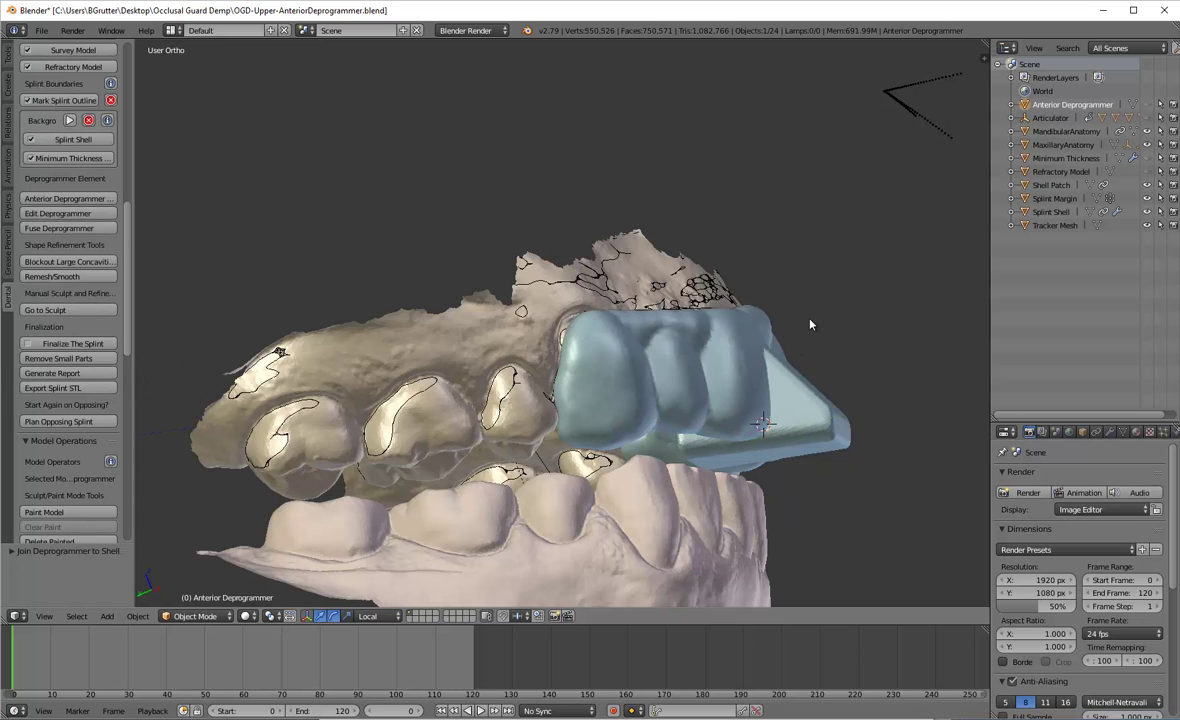
pyautogui.moveTo(811, 324); pyautogui.dragTo(657, 375, button='middle')
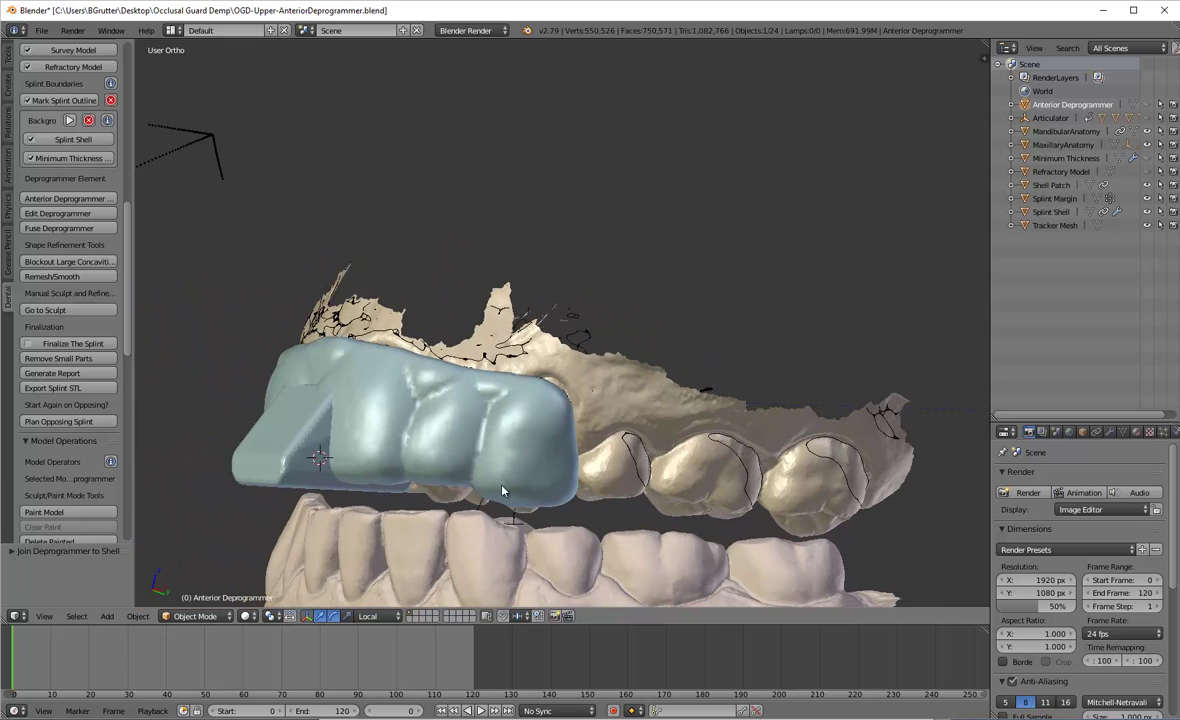
pyautogui.moveTo(503, 491); pyautogui.dragTo(587, 532, button='middle')
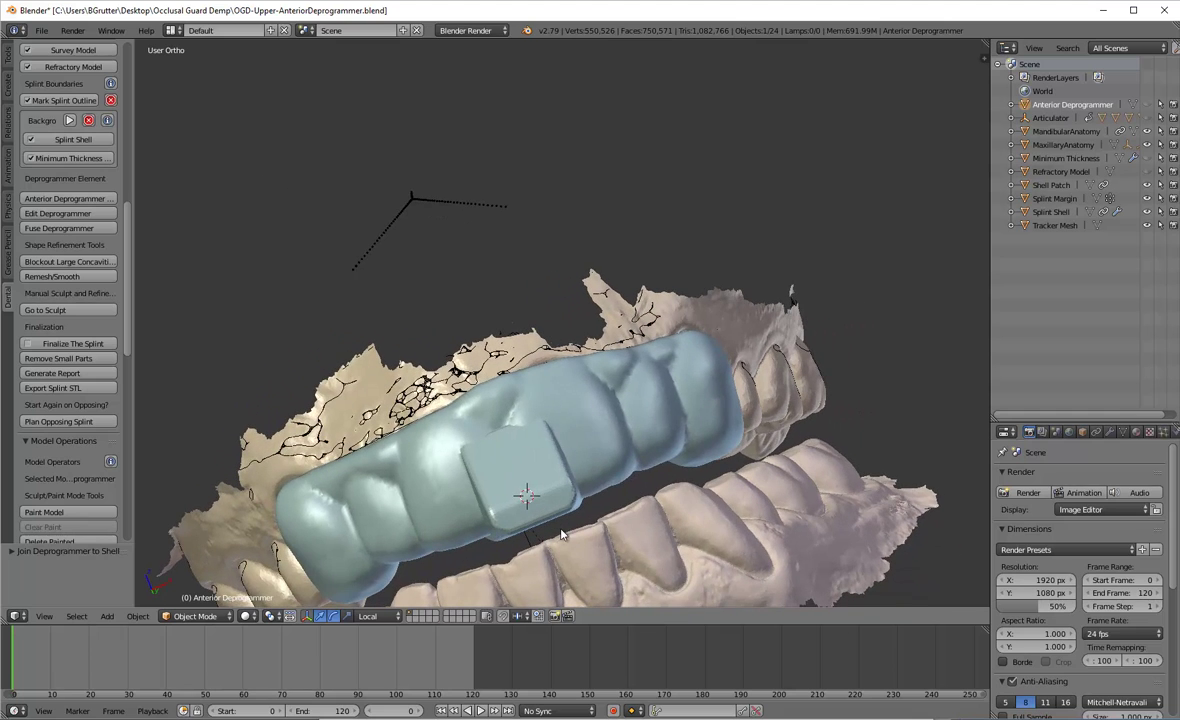
# - Check the fused deprogrammer element from the side and front, and undo its fusion to the splint shell
pyautogui.moveTo(507, 533); pyautogui.dragTo(531, 432, button='middle')
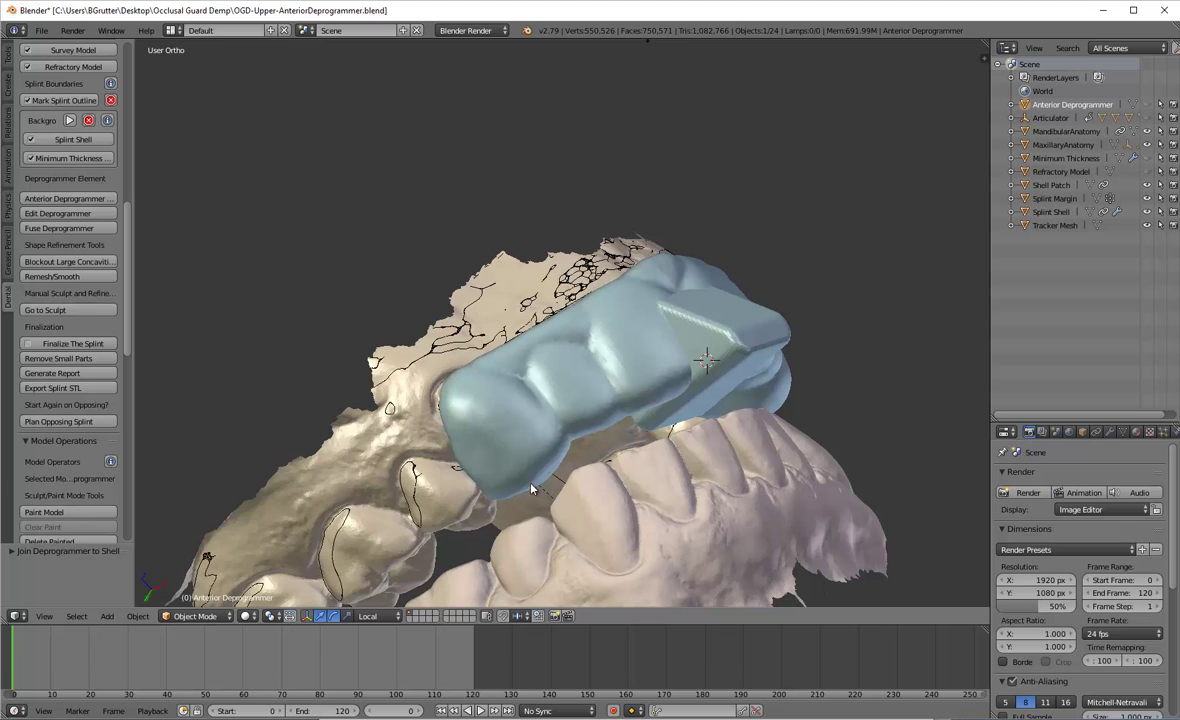
pyautogui.moveTo(705, 370); pyautogui.dragTo(630, 405, button='middle')
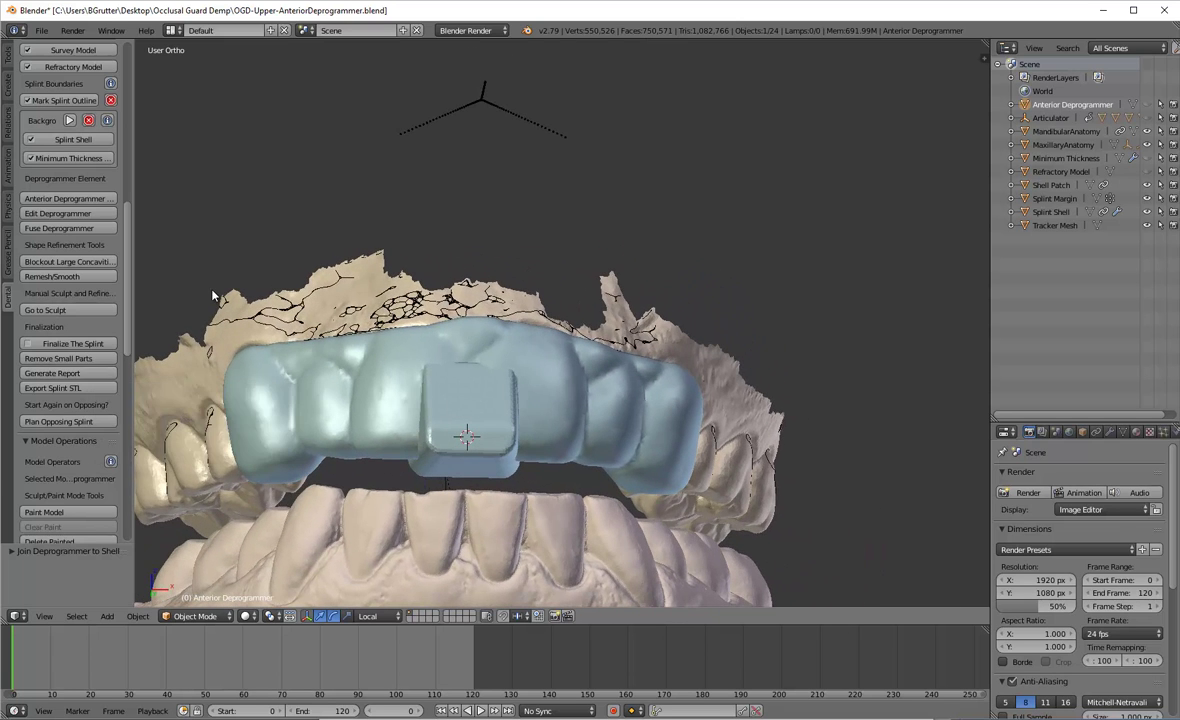
pyautogui.hotkey('ctrl', 'z')
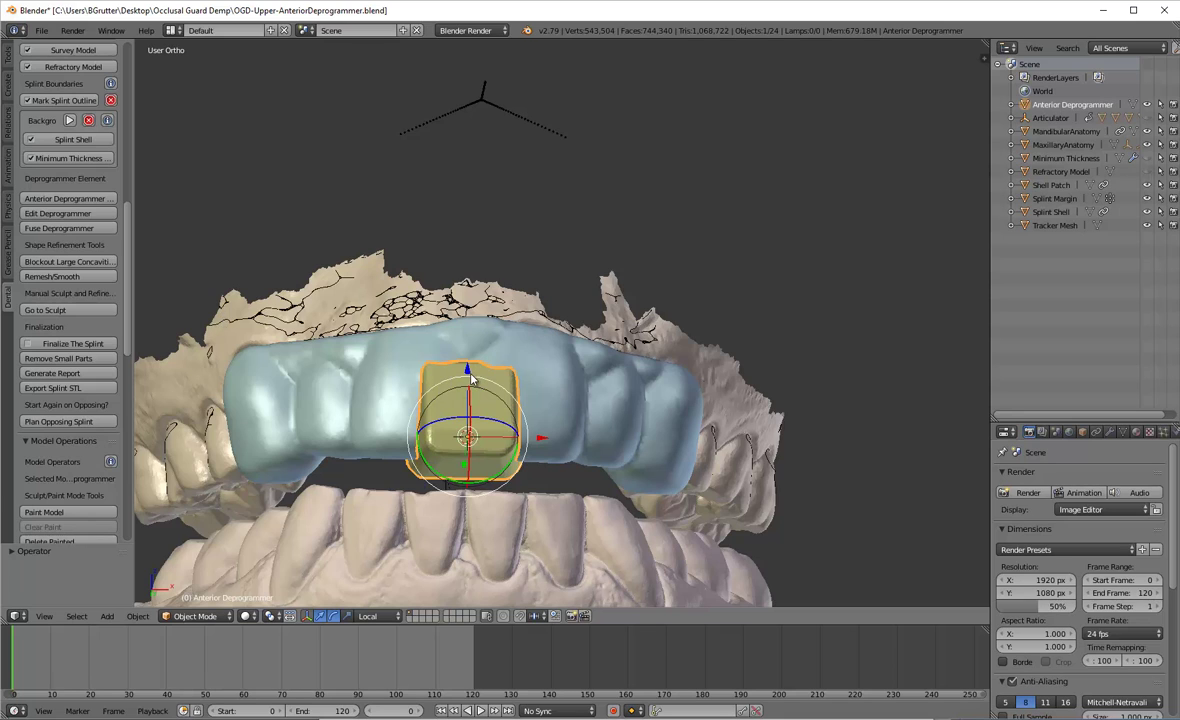
# - Lower the deprogrammer element slightly along its local vertical axis and fuse it to the splint shell again
pyautogui.moveTo(466, 372); pyautogui.dragTo(463, 388)
pyautogui.moveTo(533, 321); pyautogui.dragTo(620, 345, button='middle')
pyautogui.moveTo(540, 390); pyautogui.dragTo(585, 452, button='middle')
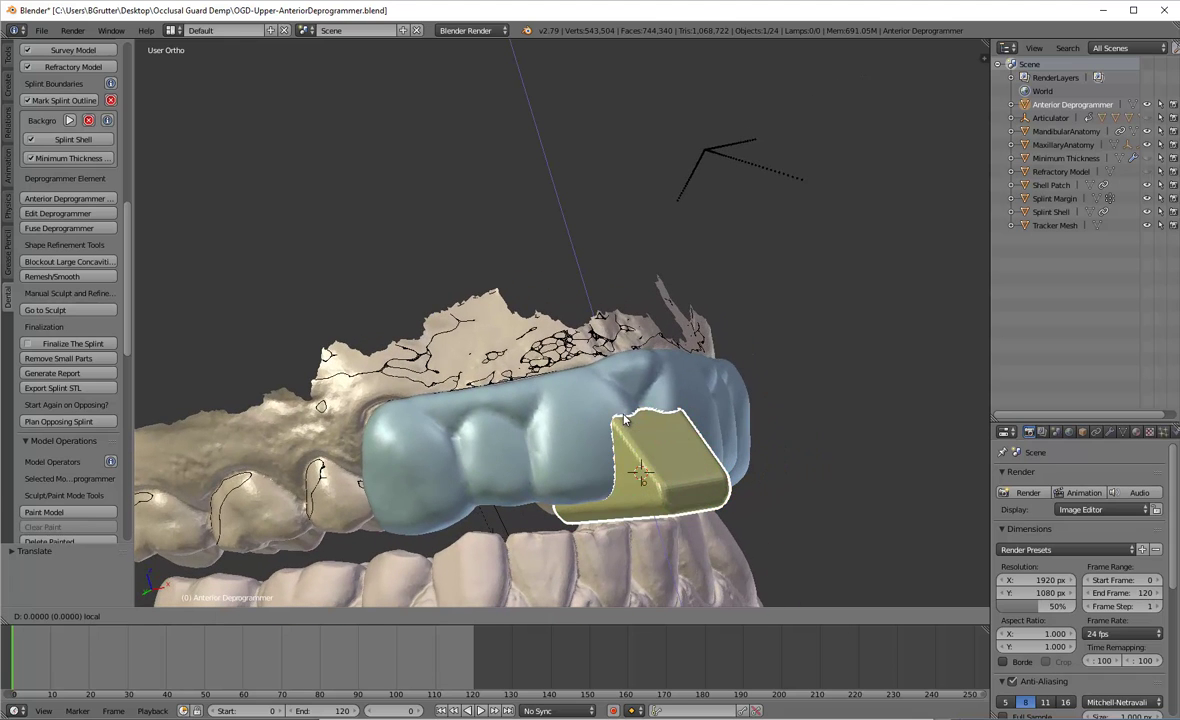
pyautogui.moveTo(622, 415)
pyautogui.mouseDown(button='middle')
pyautogui.moveTo(709, 412)
pyautogui.moveTo(588, 378)
pyautogui.moveTo(609, 402)
pyautogui.mouseUp(button='middle')
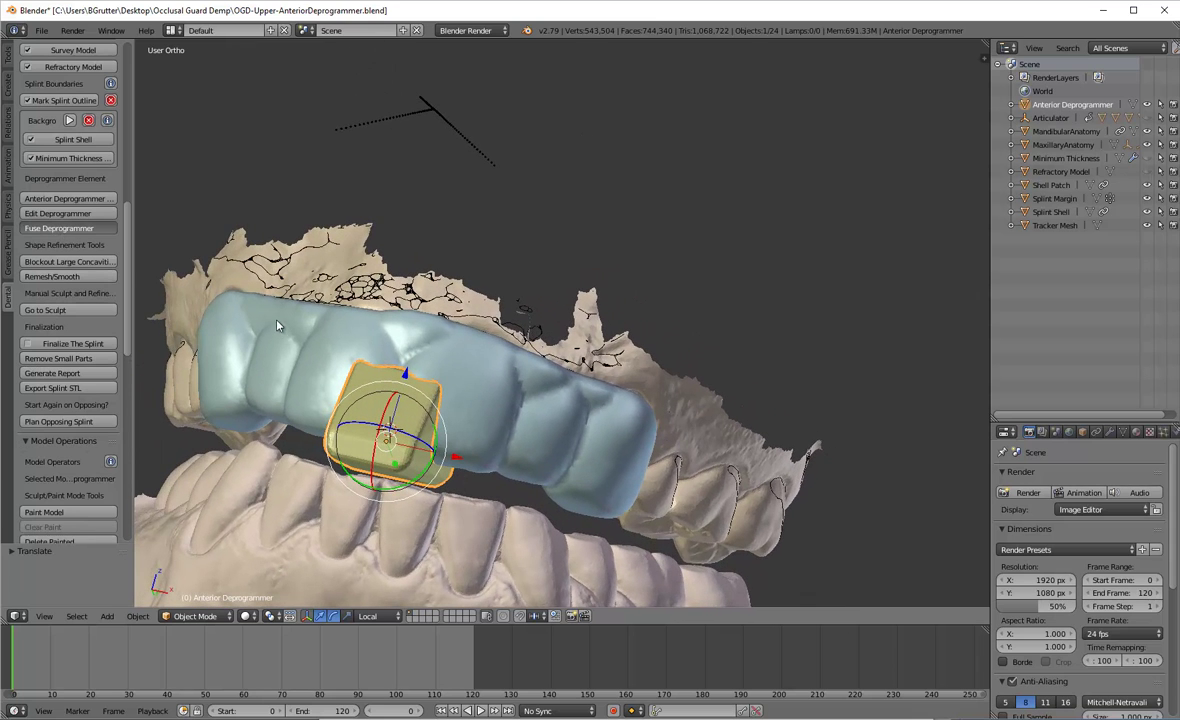
pyautogui.moveTo(340, 354); pyautogui.dragTo(560, 360, button='middle')
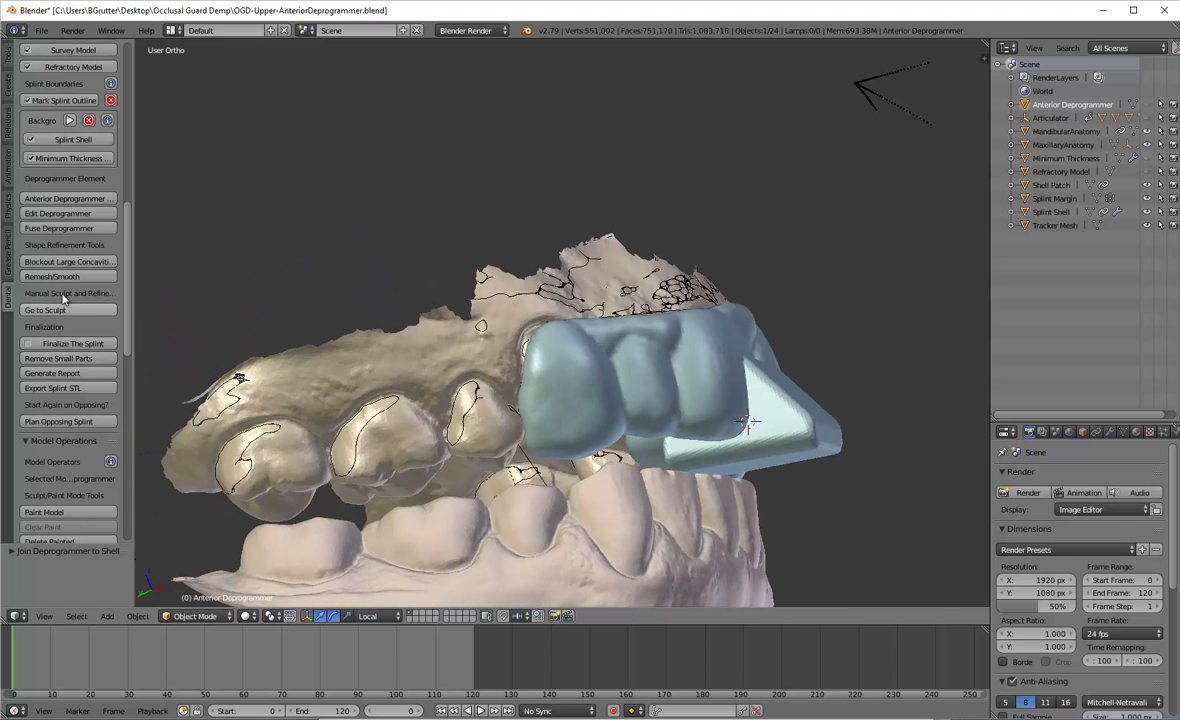
# - Set the splint's workflow type to Flat Plane and bring up its print raft tools
pyautogui.moveTo(245, 347); pyautogui.dragTo(480, 266, button='middle')
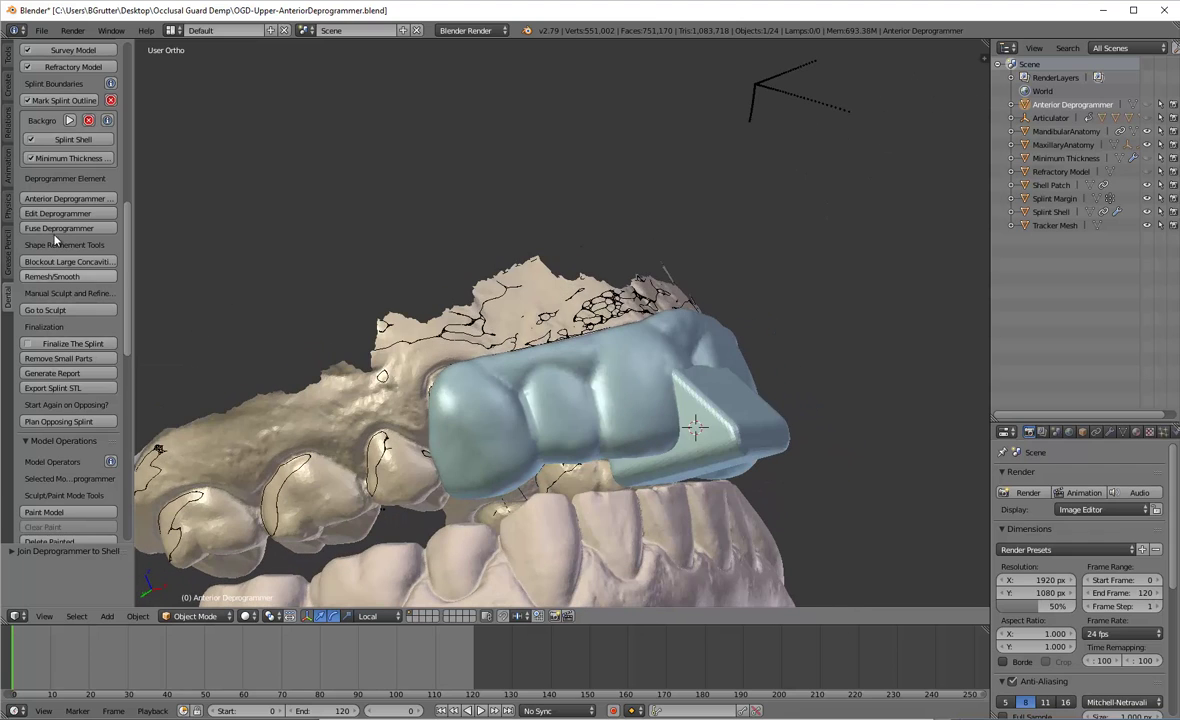
pyautogui.scroll(8, 66, 182)
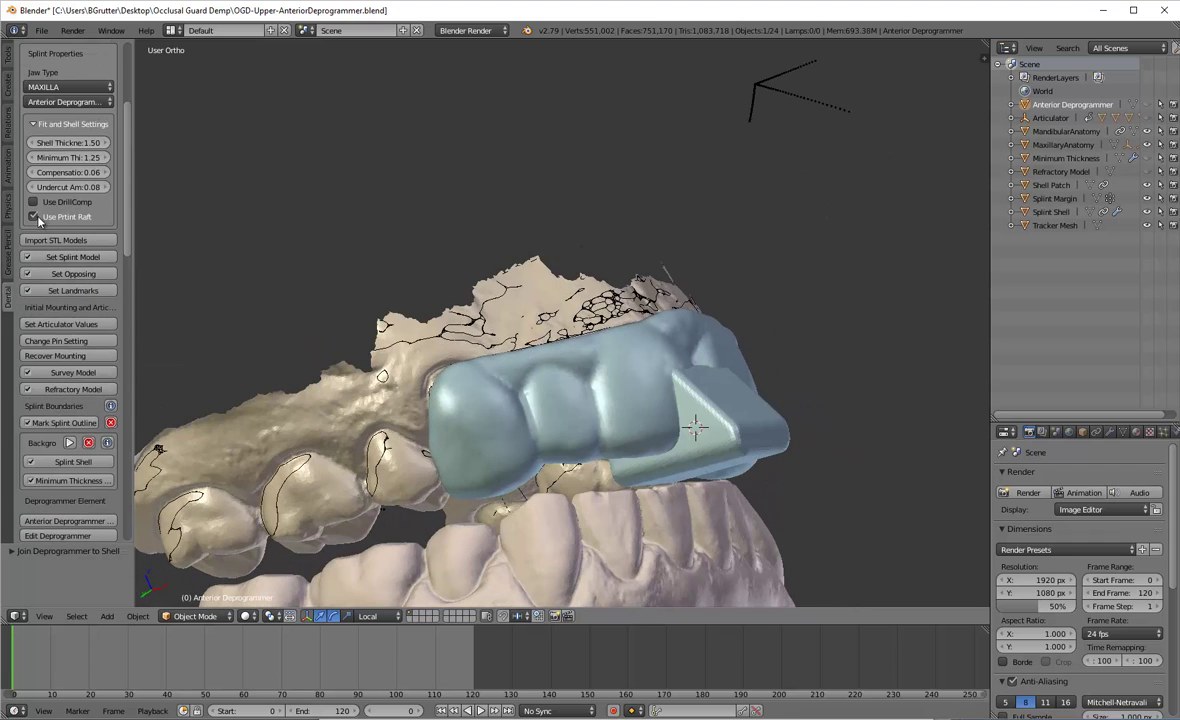
pyautogui.scroll(-8, 108, 226)
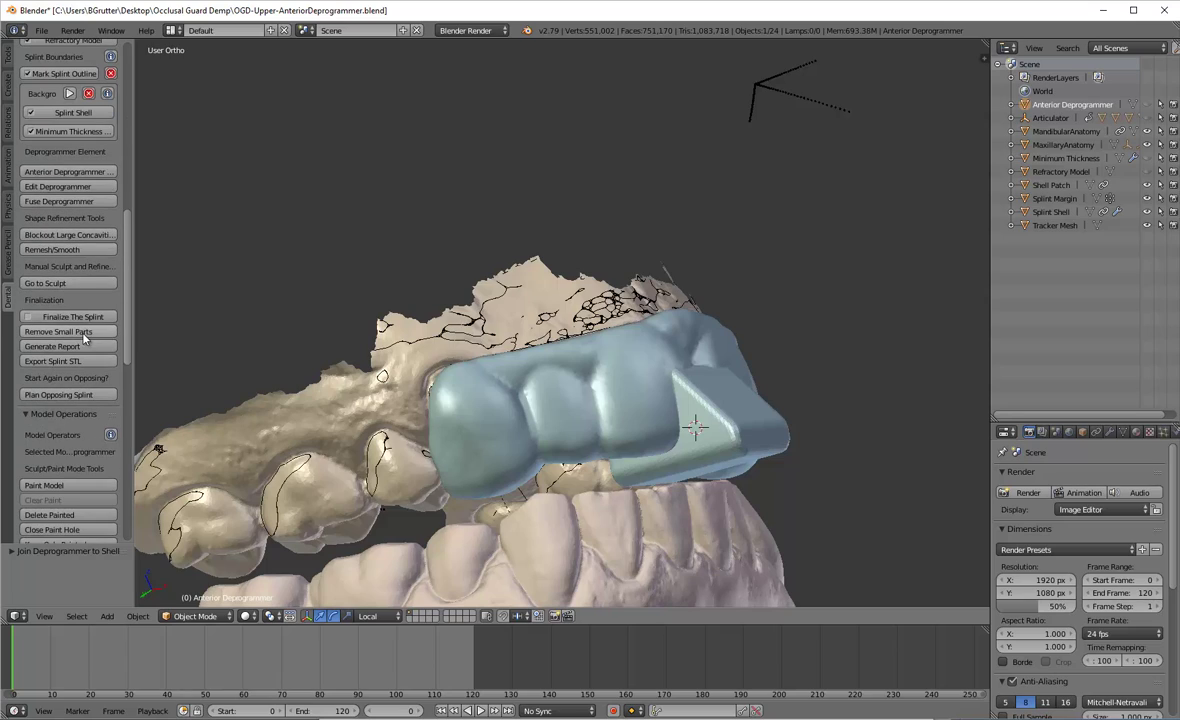
pyautogui.moveTo(696, 328); pyautogui.dragTo(557, 467, button='middle')
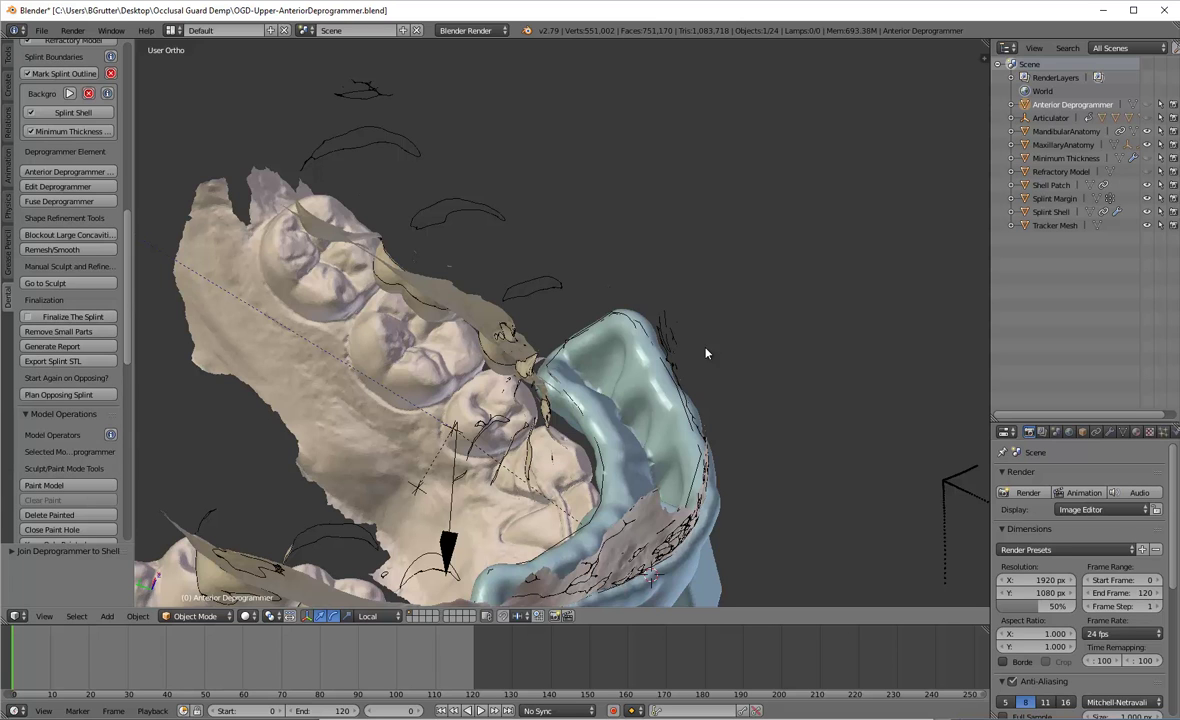
pyautogui.moveTo(562, 356)
pyautogui.mouseDown(button='middle')
pyautogui.moveTo(561, 303)
pyautogui.moveTo(552, 364)
pyautogui.mouseUp(button='middle')
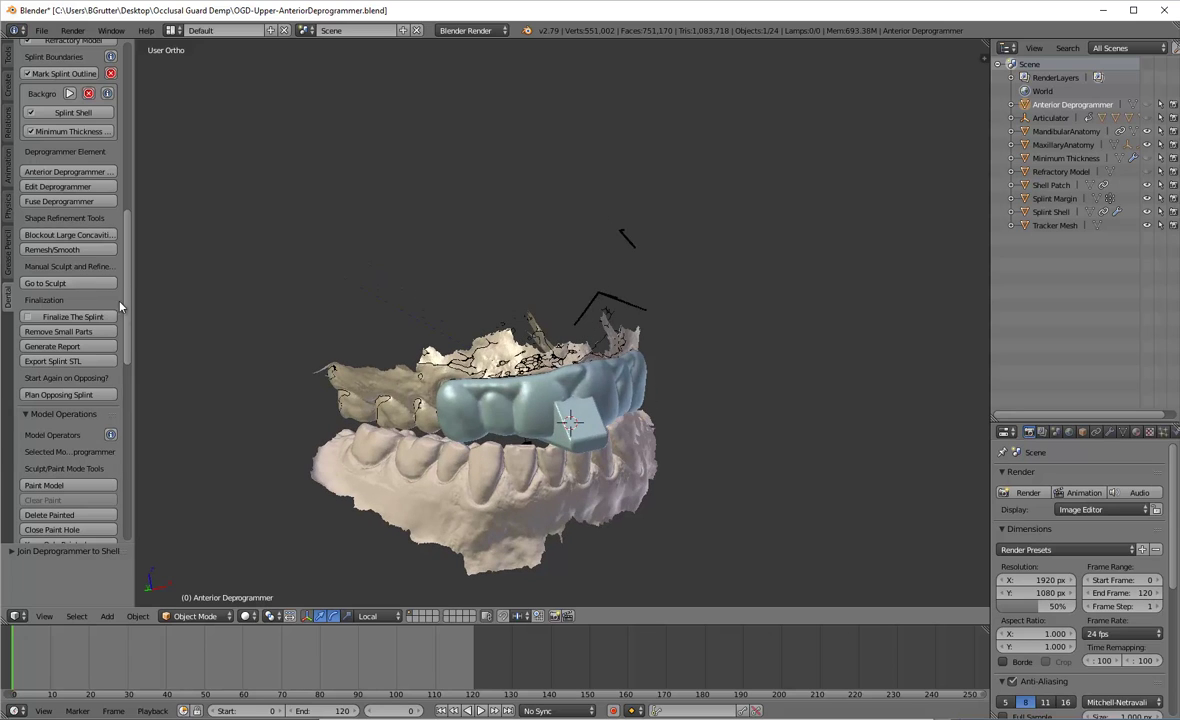
pyautogui.scroll(12, 128, 323)
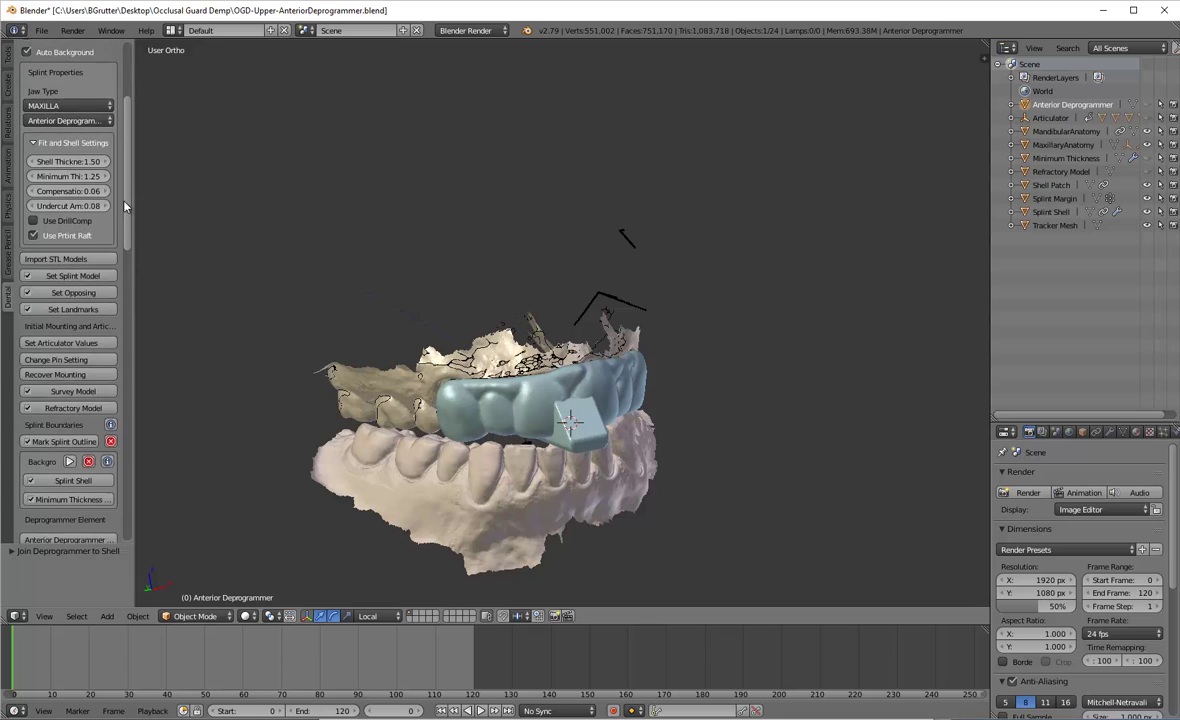
pyautogui.click(38, 229)
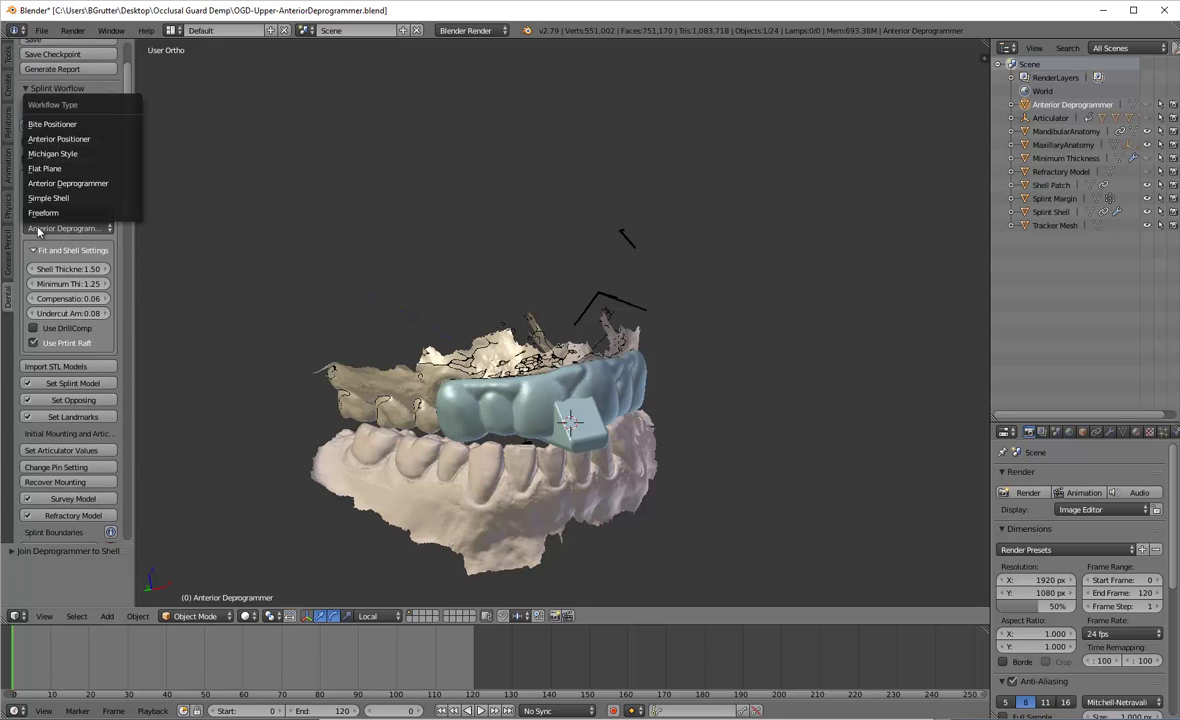
pyautogui.click(46, 170)
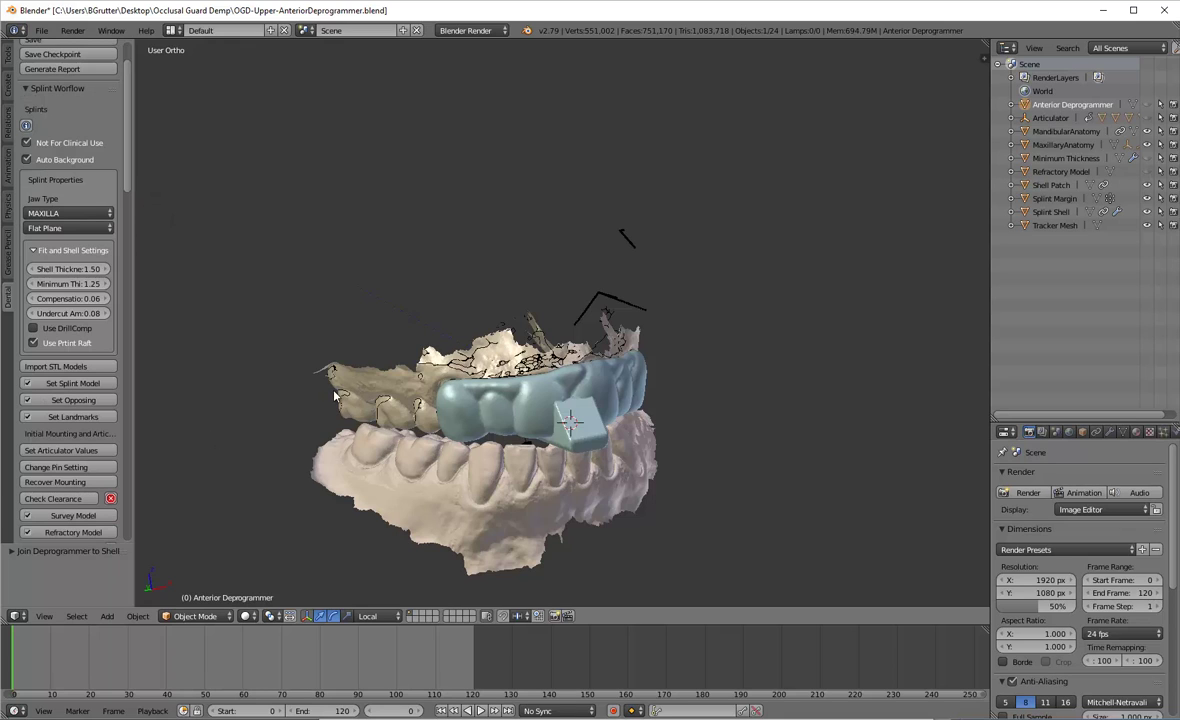
pyautogui.moveTo(132, 181); pyautogui.dragTo(135, 362)
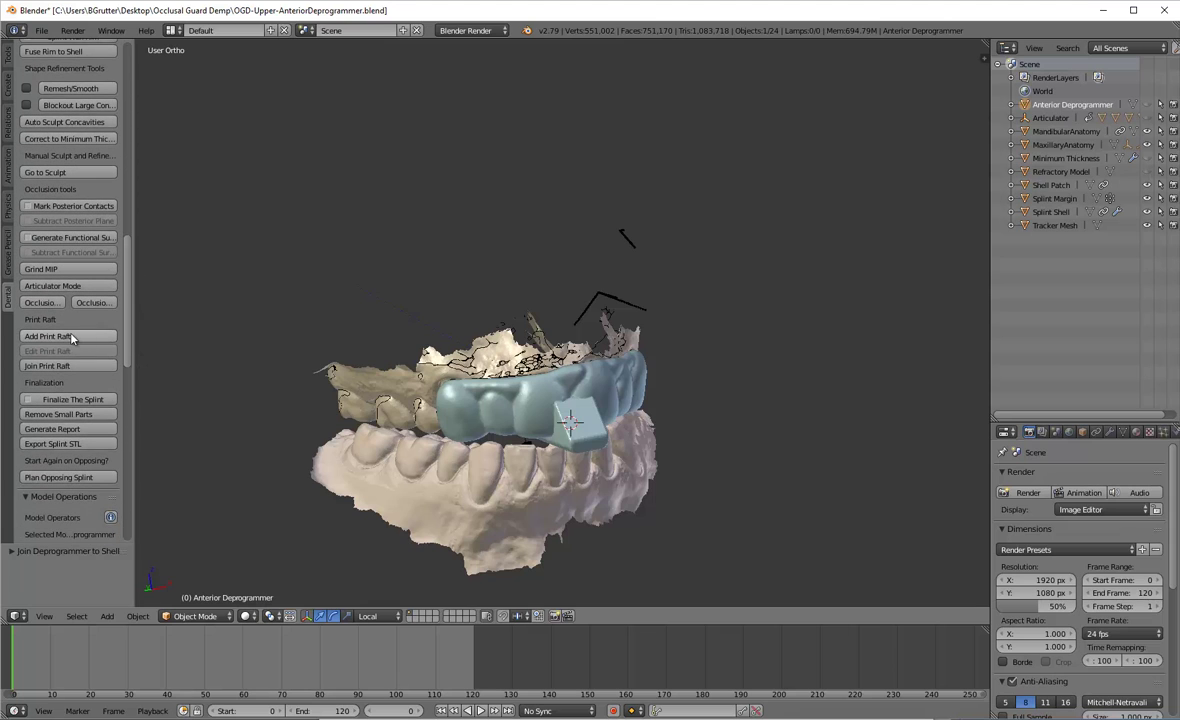
# - Examine the fused deprogrammer element's front face and underside in relation to the lower incisors
pyautogui.moveTo(656, 524); pyautogui.dragTo(578, 443, button='middle')
pyautogui.scroll(-4, 578, 454)
pyautogui.scroll(5, 578, 453)
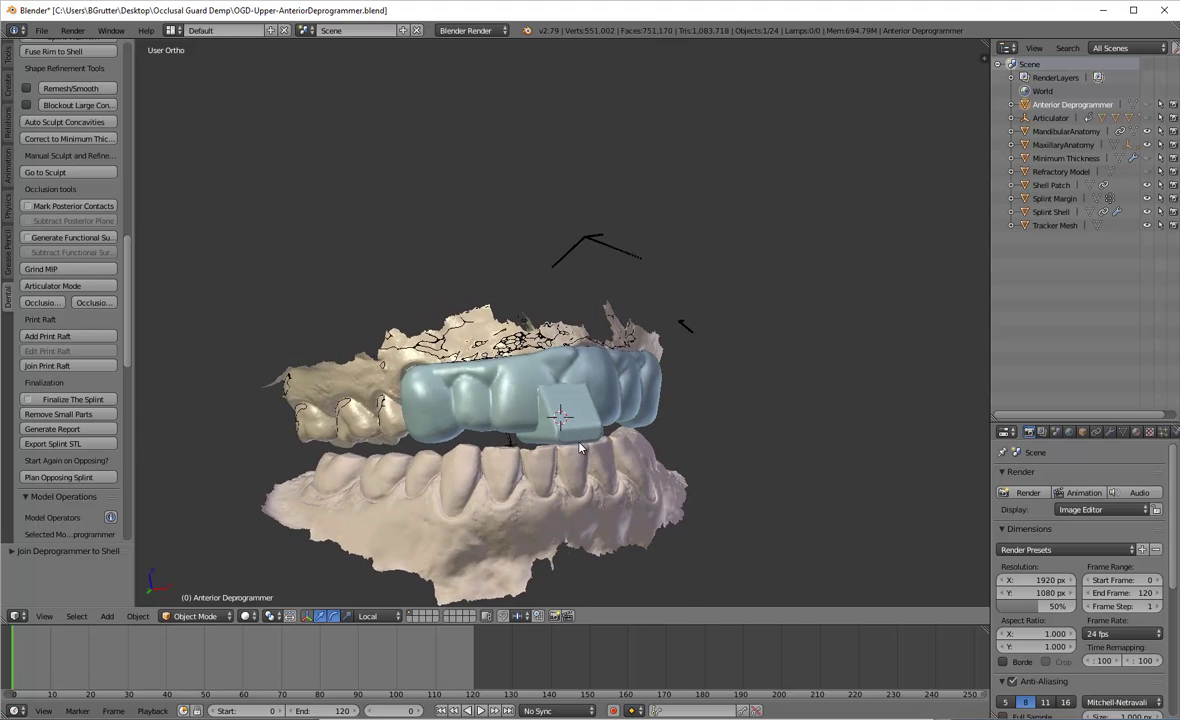
pyautogui.click(577, 441)
pyautogui.scroll(1, 672, 466)
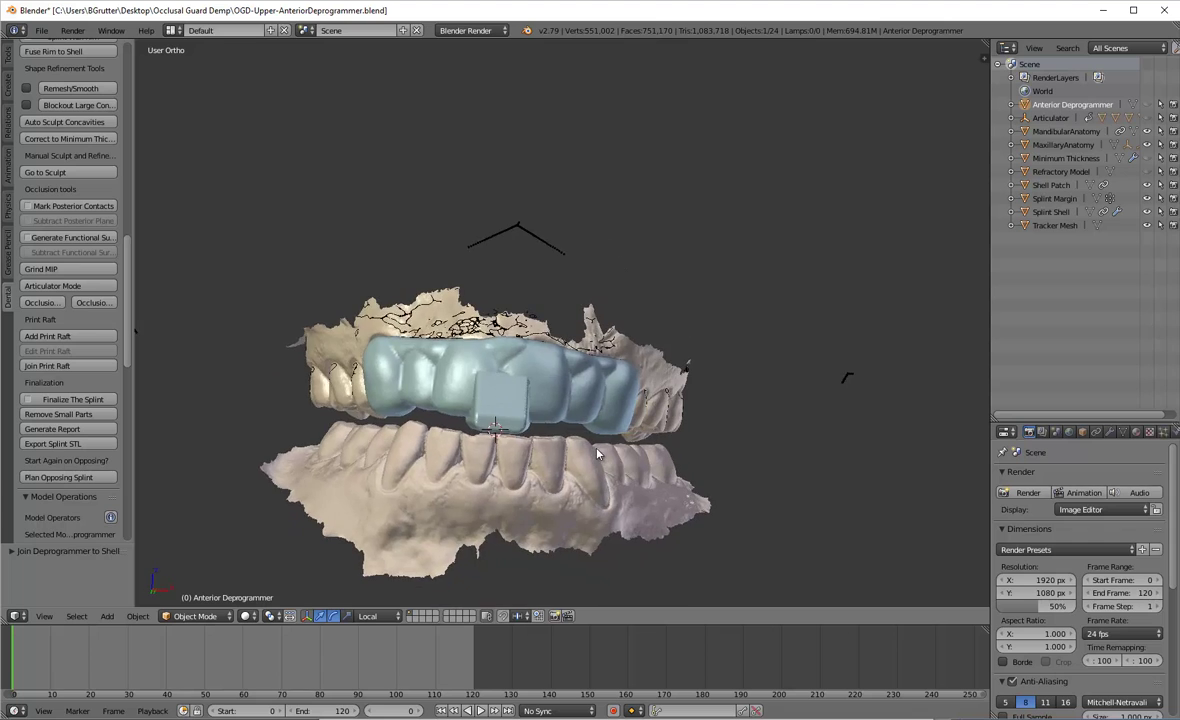
pyautogui.scroll(-4, 553, 450)
pyautogui.scroll(7, 553, 450)
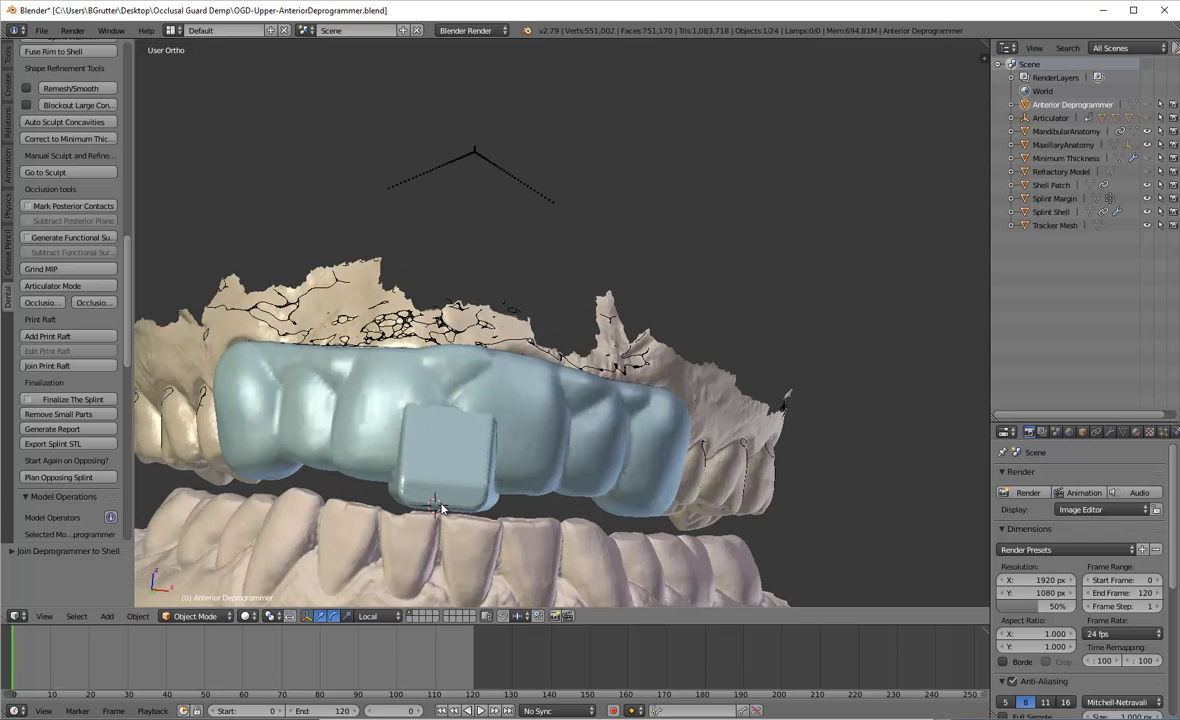
pyautogui.click(442, 510)
pyautogui.moveTo(442, 503); pyautogui.dragTo(463, 447, button='middle')
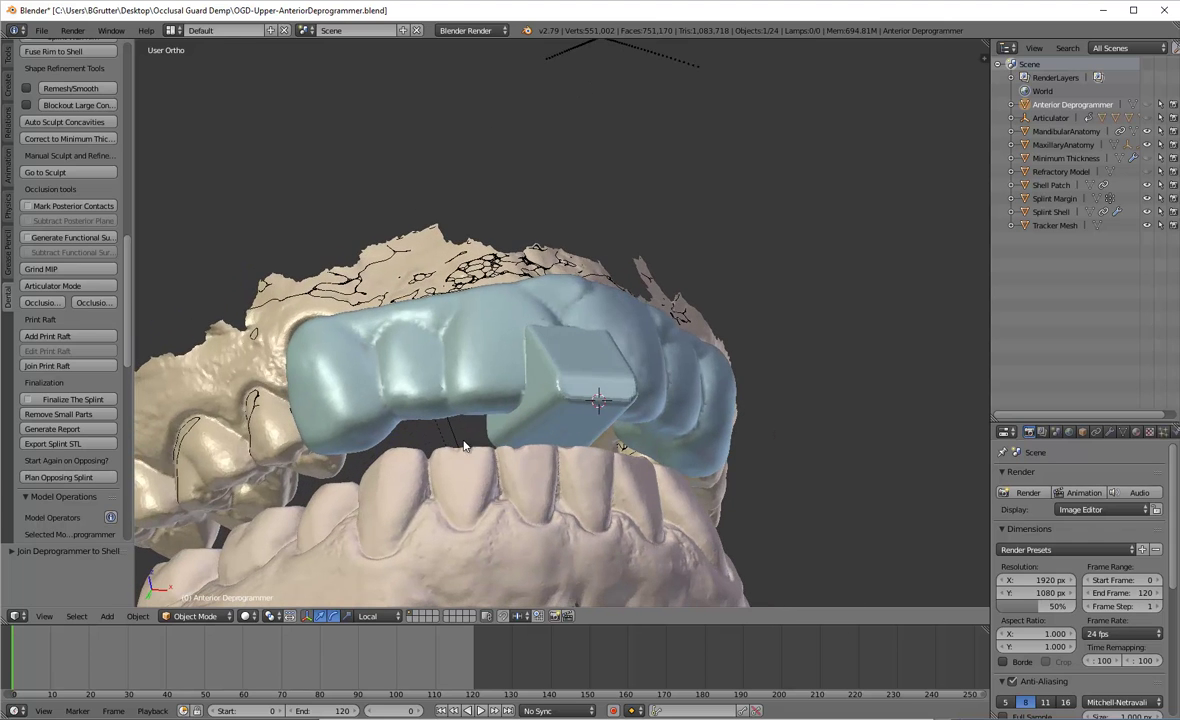
# - Add a print raft with width 18.00, length 7.50, thickness 2.00, bevel 0.50 and angle 45, and join it to the splint shell
pyautogui.click(100, 337)
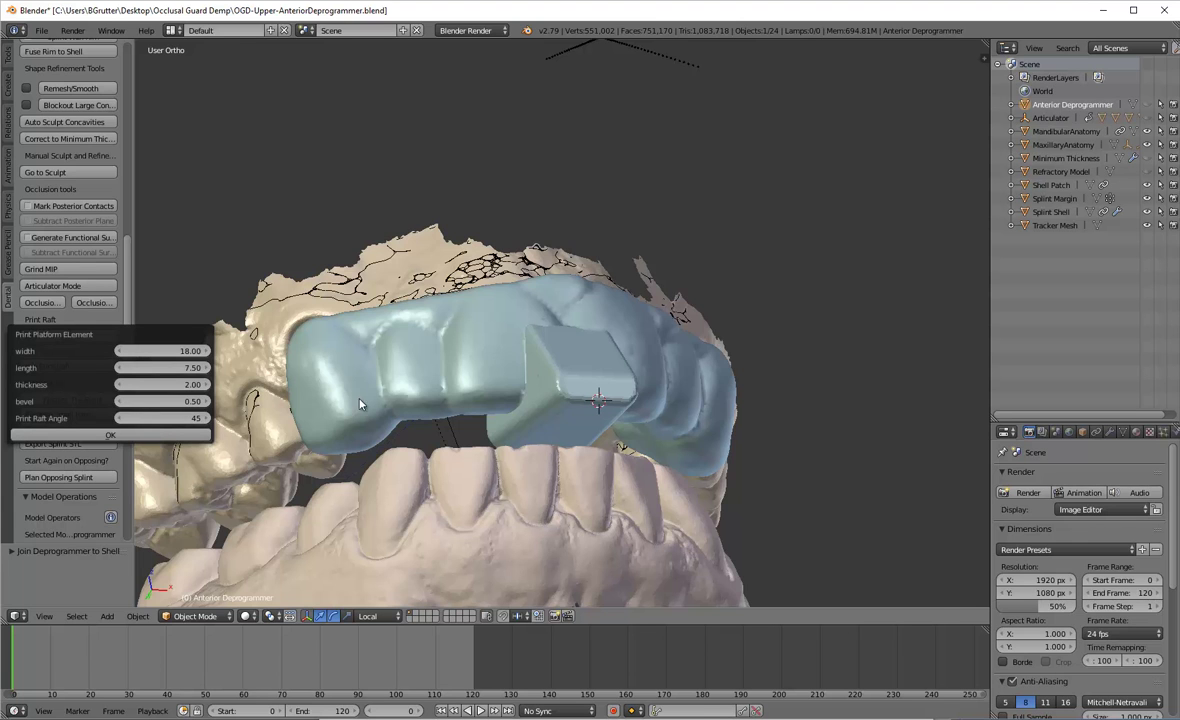
pyautogui.click(160, 435)
pyautogui.moveTo(275, 328); pyautogui.dragTo(679, 326, button='middle')
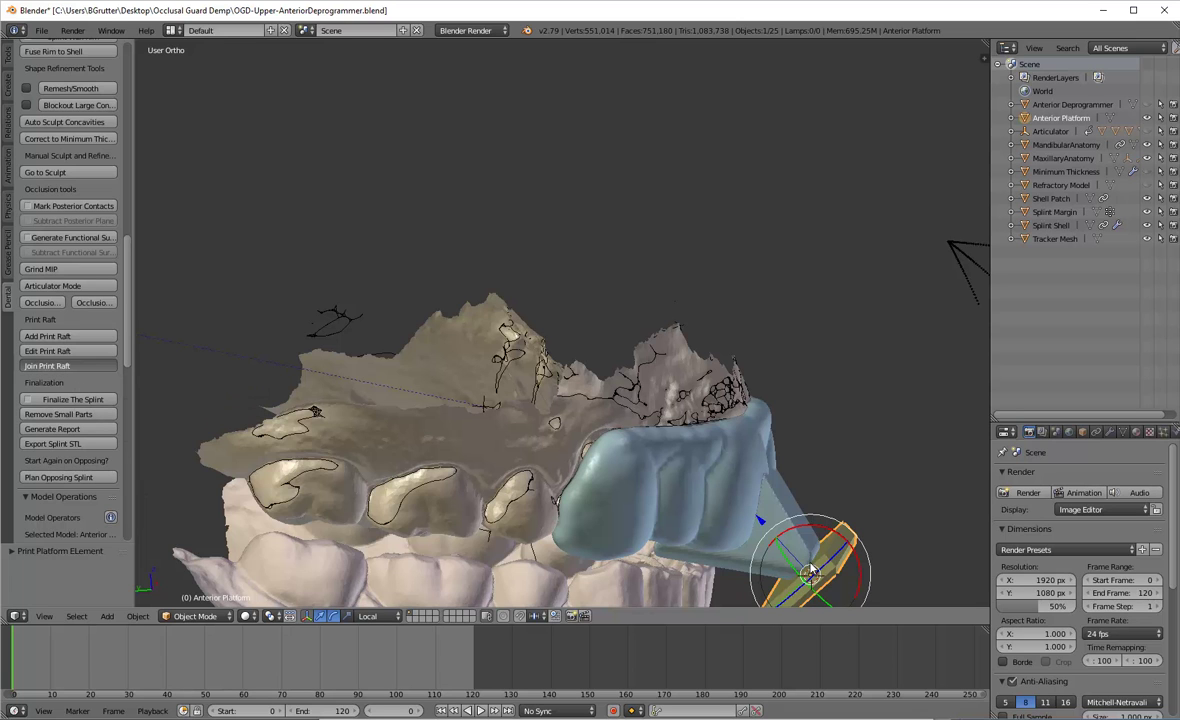
pyautogui.moveTo(758, 505); pyautogui.dragTo(744, 431, button='middle')
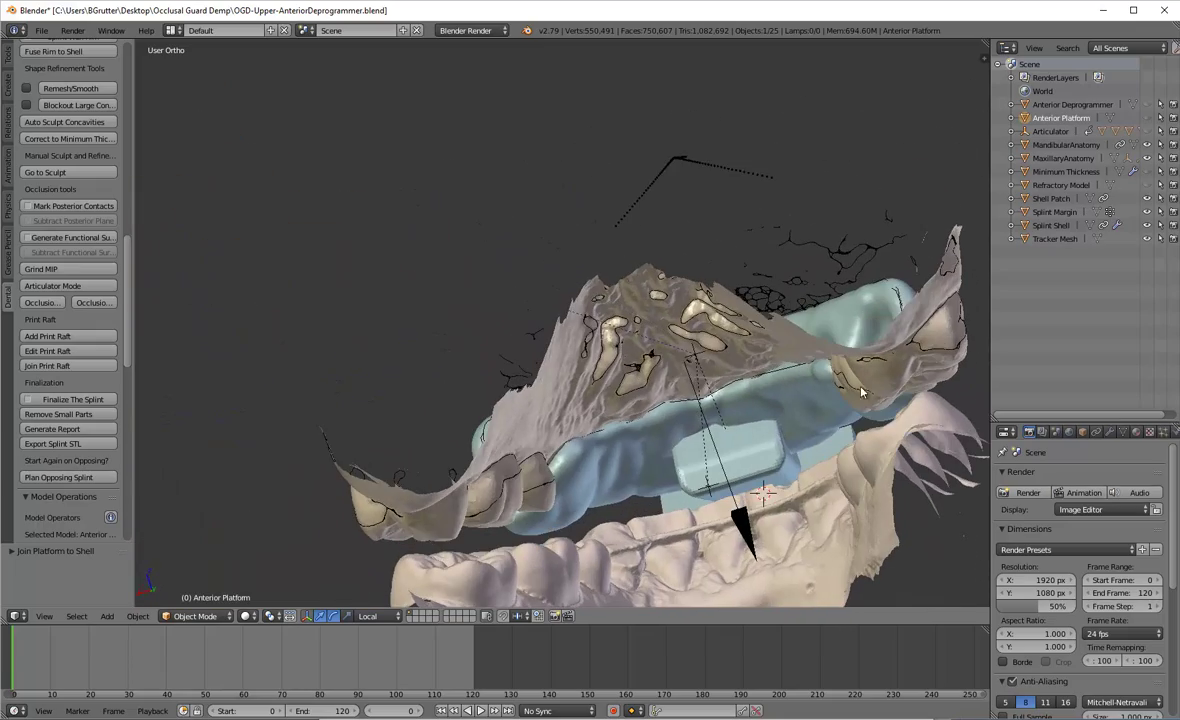
pyautogui.moveTo(862, 392); pyautogui.dragTo(562, 403, button='middle')
pyautogui.moveTo(720, 406); pyautogui.dragTo(641, 344, button='middle')
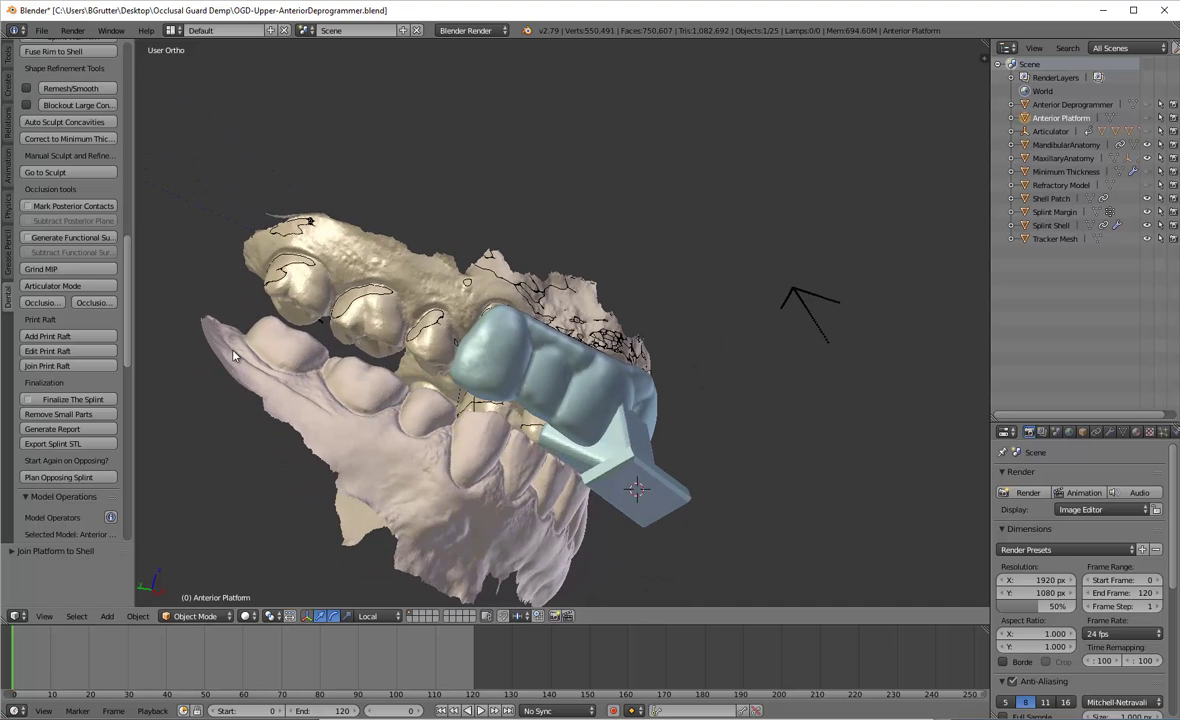
# - Undo joining the print raft to the shell and undo adding the raft
pyautogui.hotkey('ctrl', 'z')
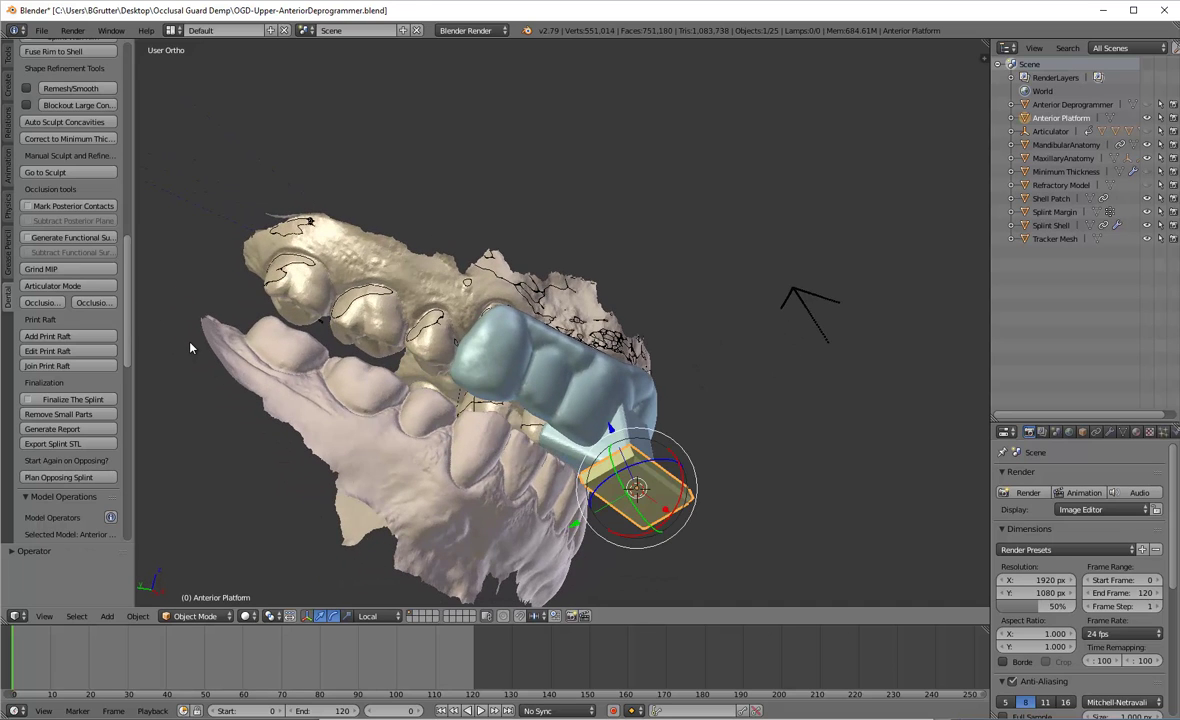
pyautogui.hotkey('ctrl', 'z')
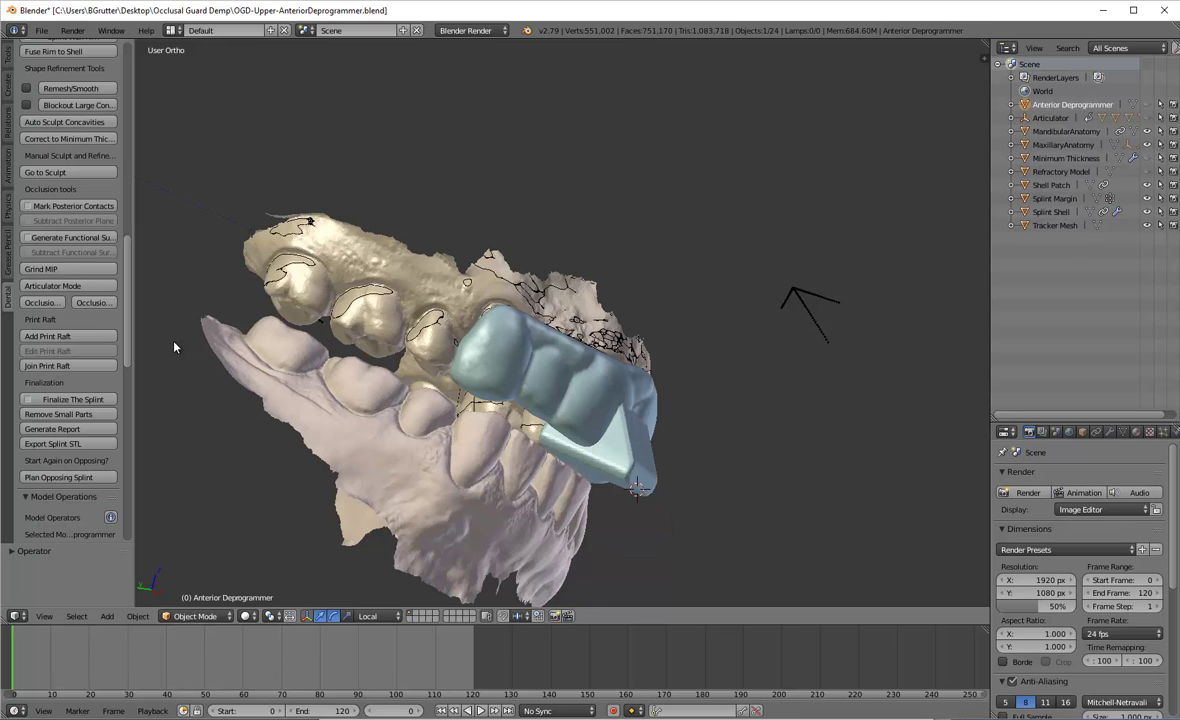
pyautogui.scroll(-5, 109, 304)
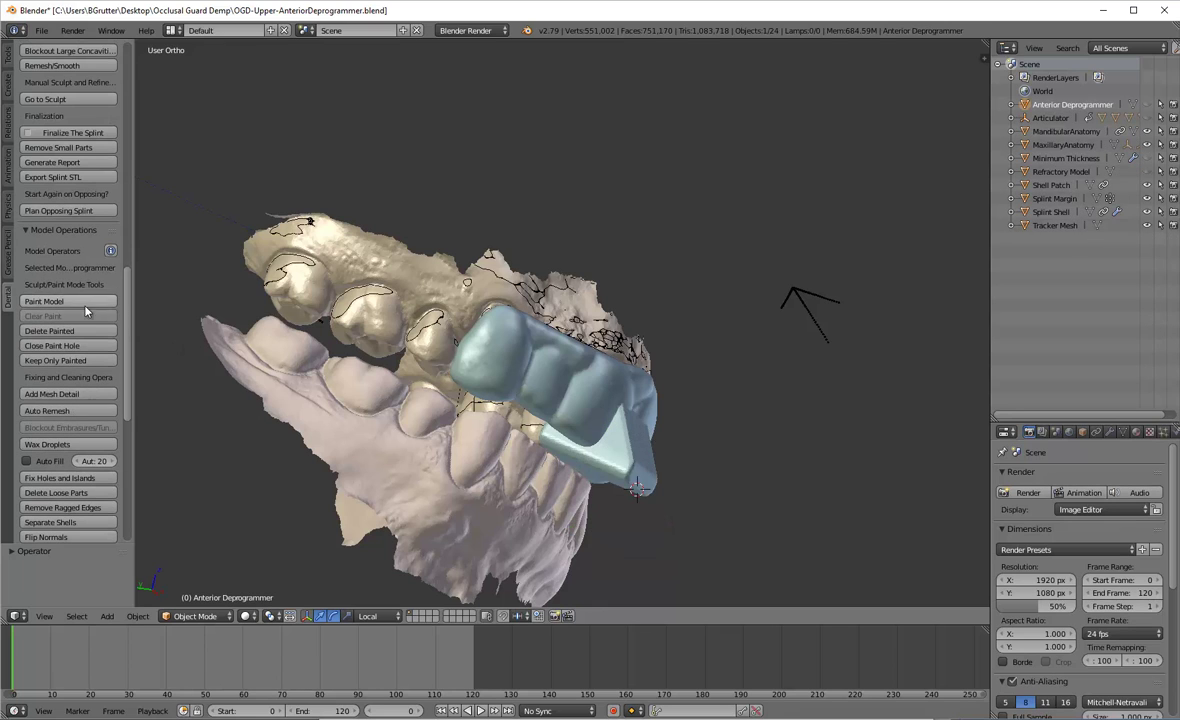
pyautogui.scroll(4, 85, 320)
pyautogui.scroll(2, 92, 350)
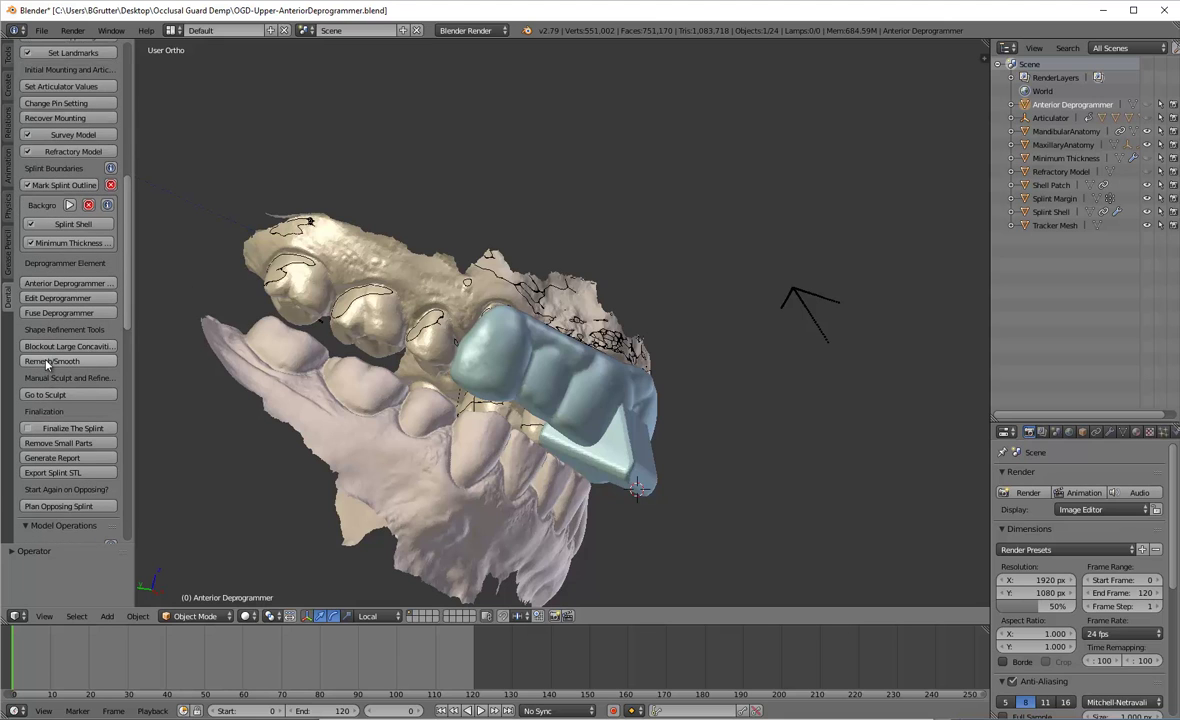
# - Block out the large concavities of the fused splint shell
pyautogui.moveTo(293, 272); pyautogui.dragTo(400, 390, button='middle')
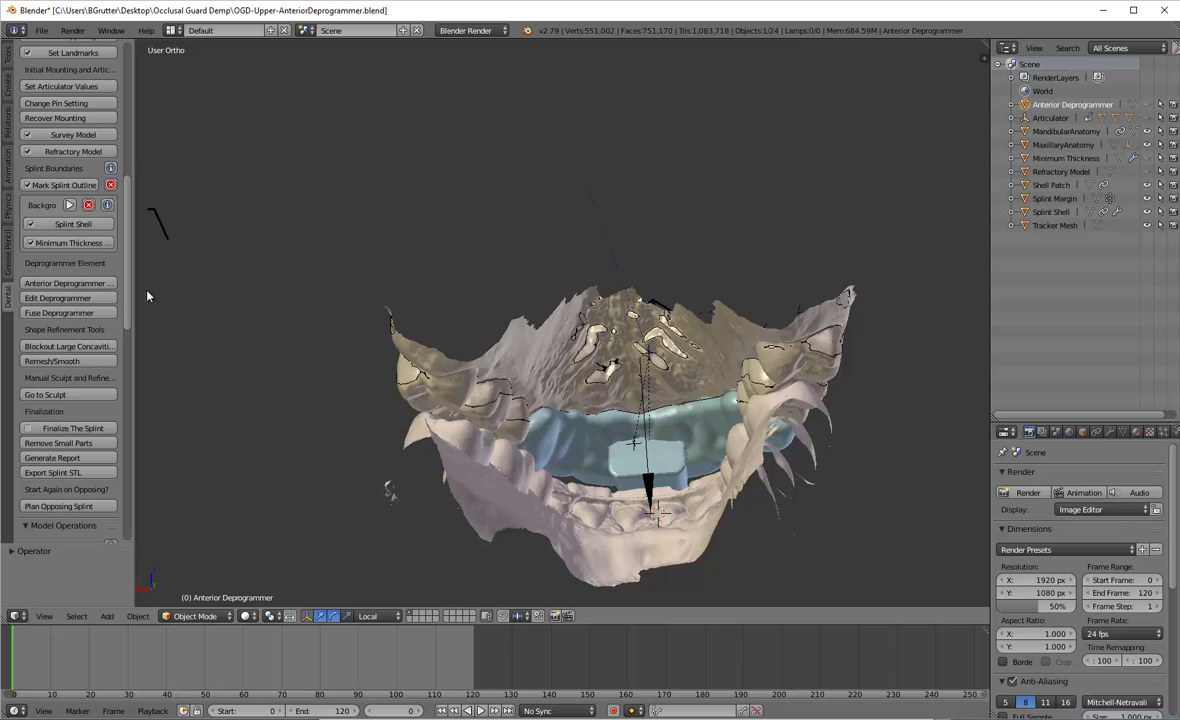
pyautogui.click(45, 346)
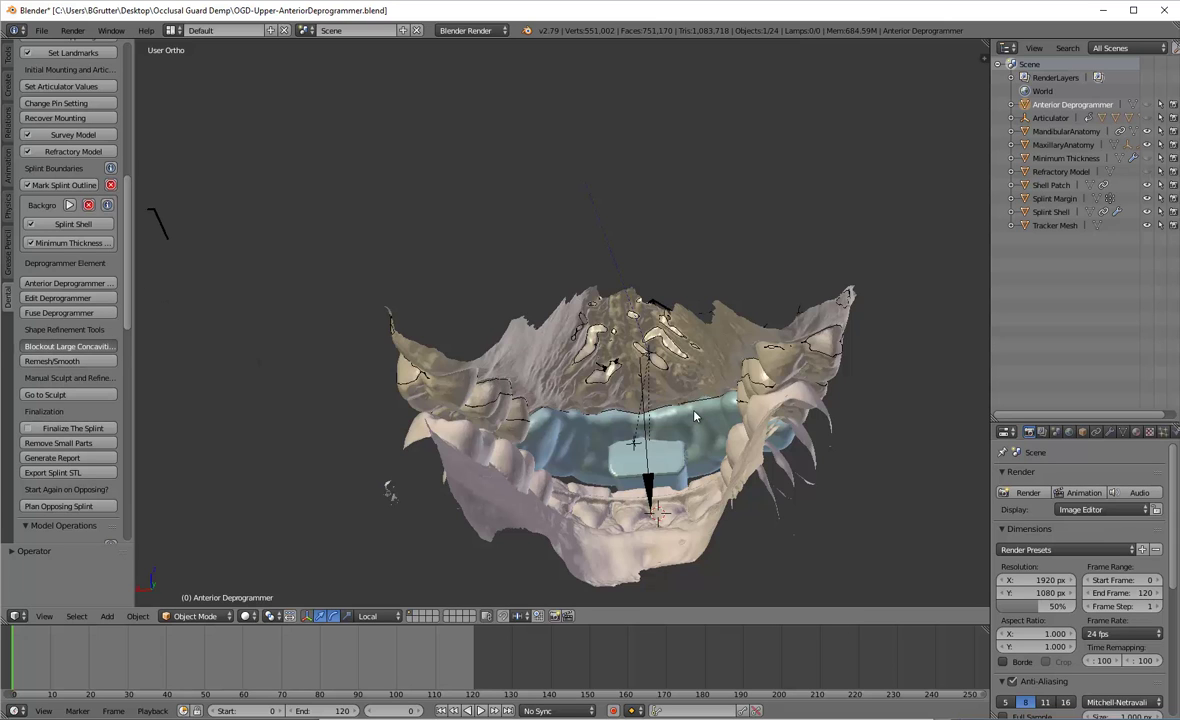
pyautogui.moveTo(694, 415); pyautogui.dragTo(560, 255, button='middle')
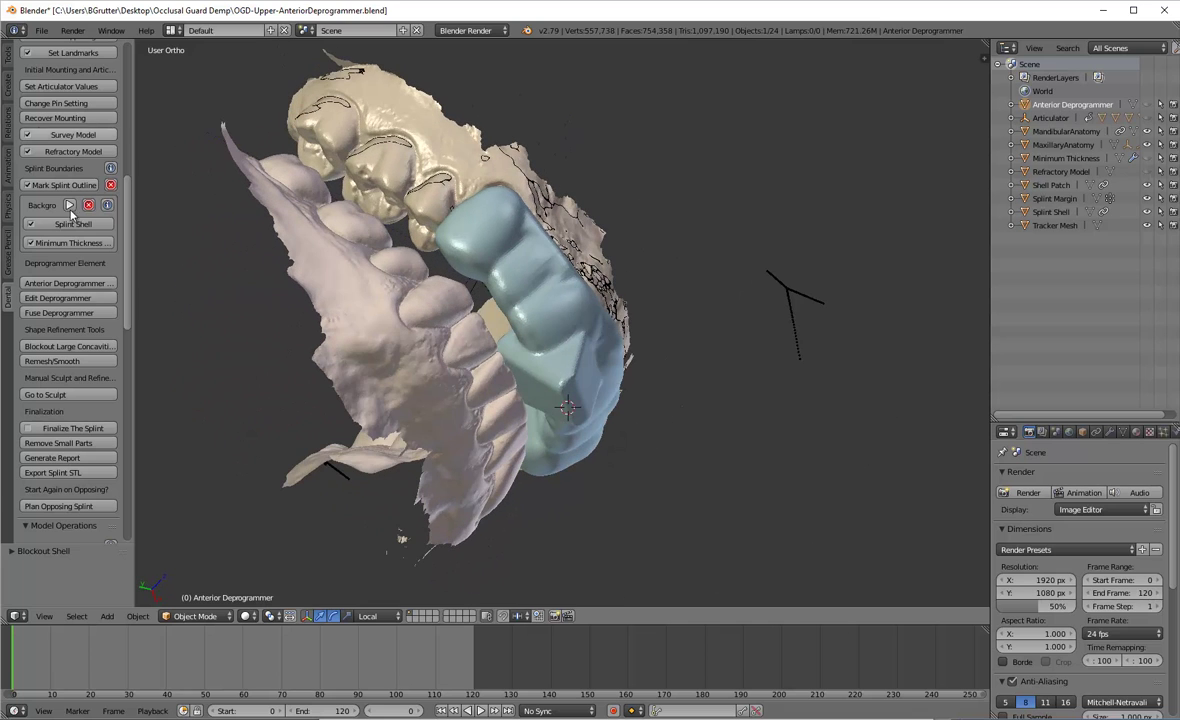
# - Switch the workflow type from Anterior Deprogrammer to Flat Plane and go through its shape refinement and occlusion tools
pyautogui.scroll(10, 71, 213)
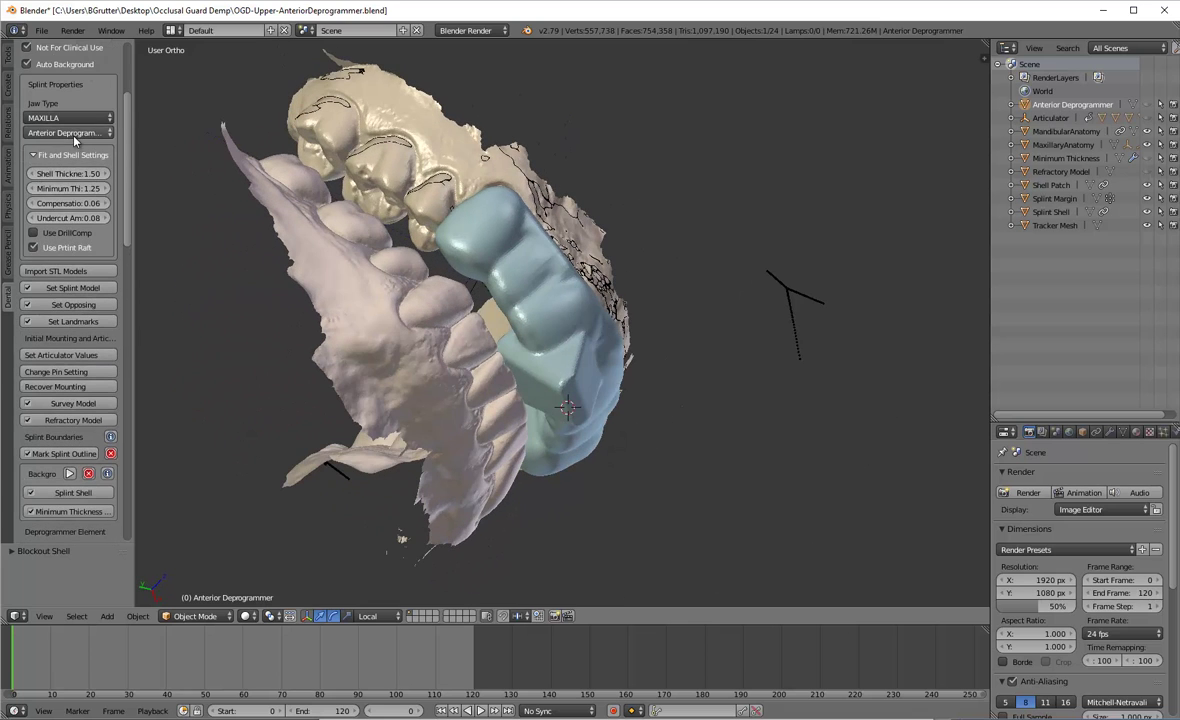
pyautogui.click(73, 135)
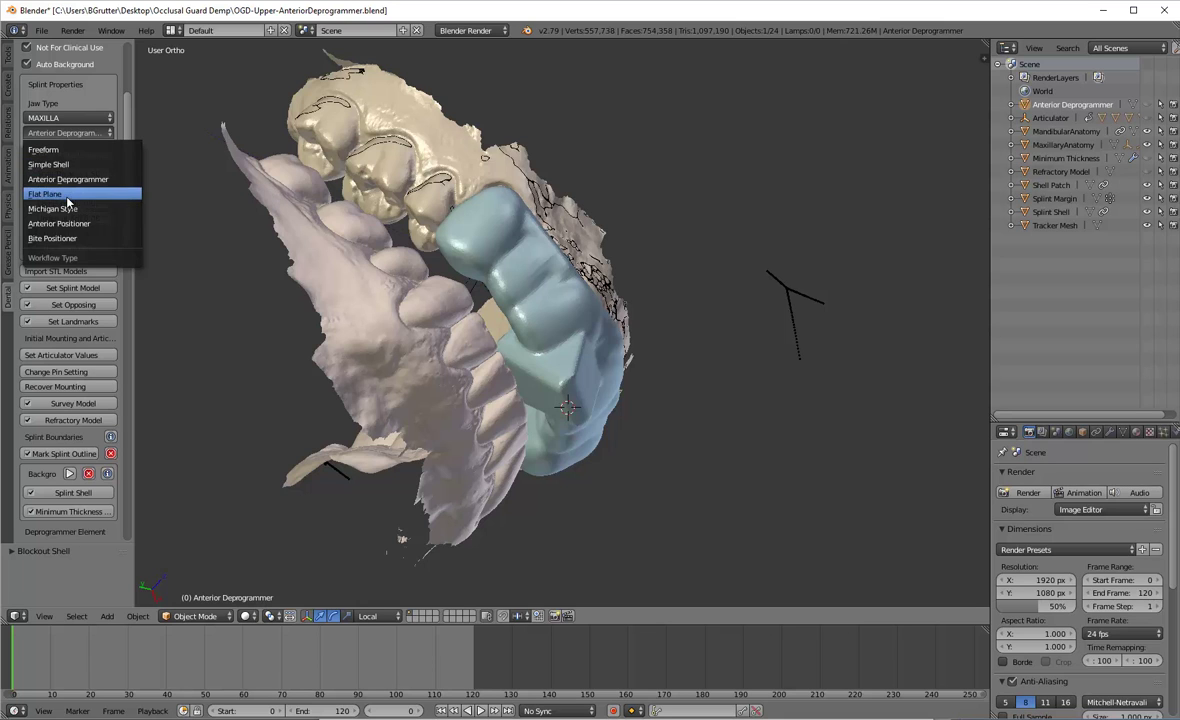
pyautogui.click(66, 196)
pyautogui.scroll(-5, 60, 405)
pyautogui.moveTo(500, 362); pyautogui.dragTo(545, 332, button='middle')
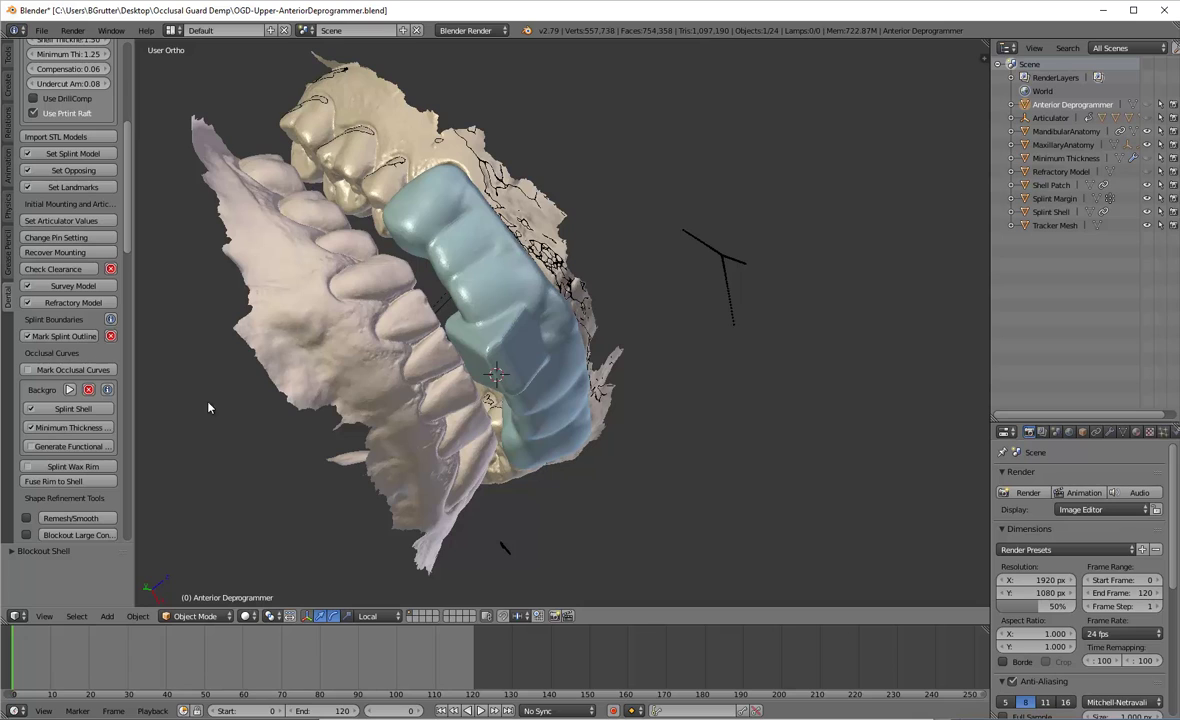
pyautogui.scroll(-5, 84, 465)
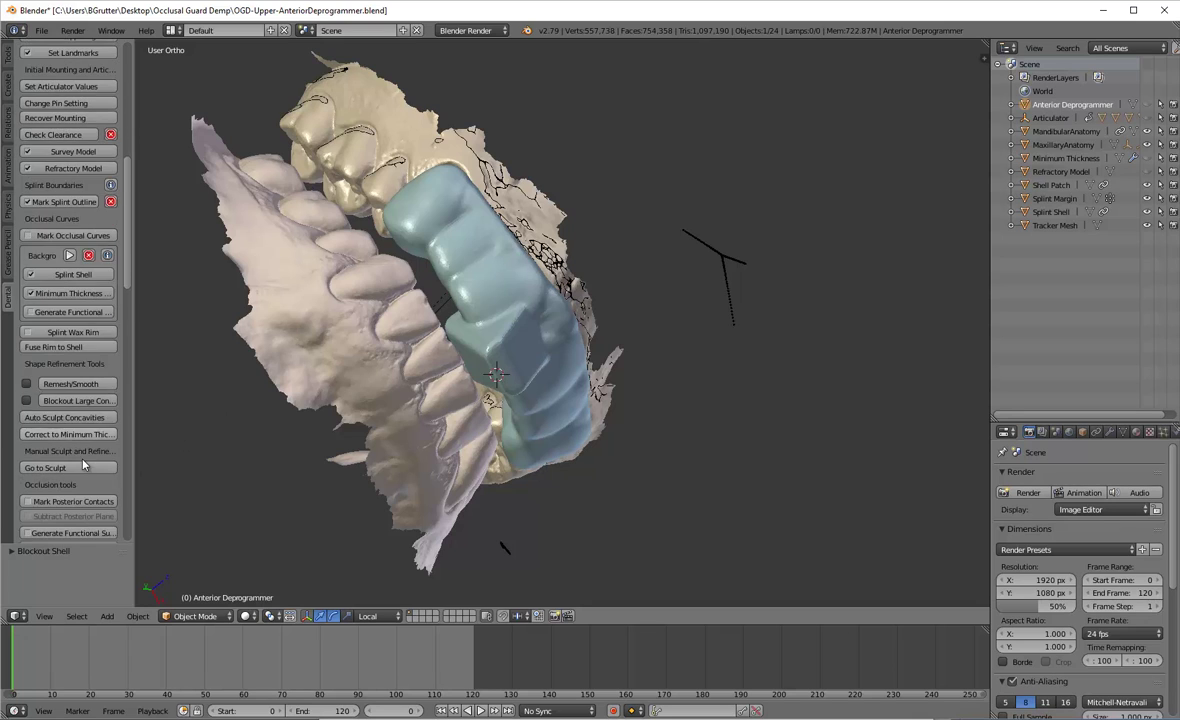
pyautogui.scroll(-3, 84, 465)
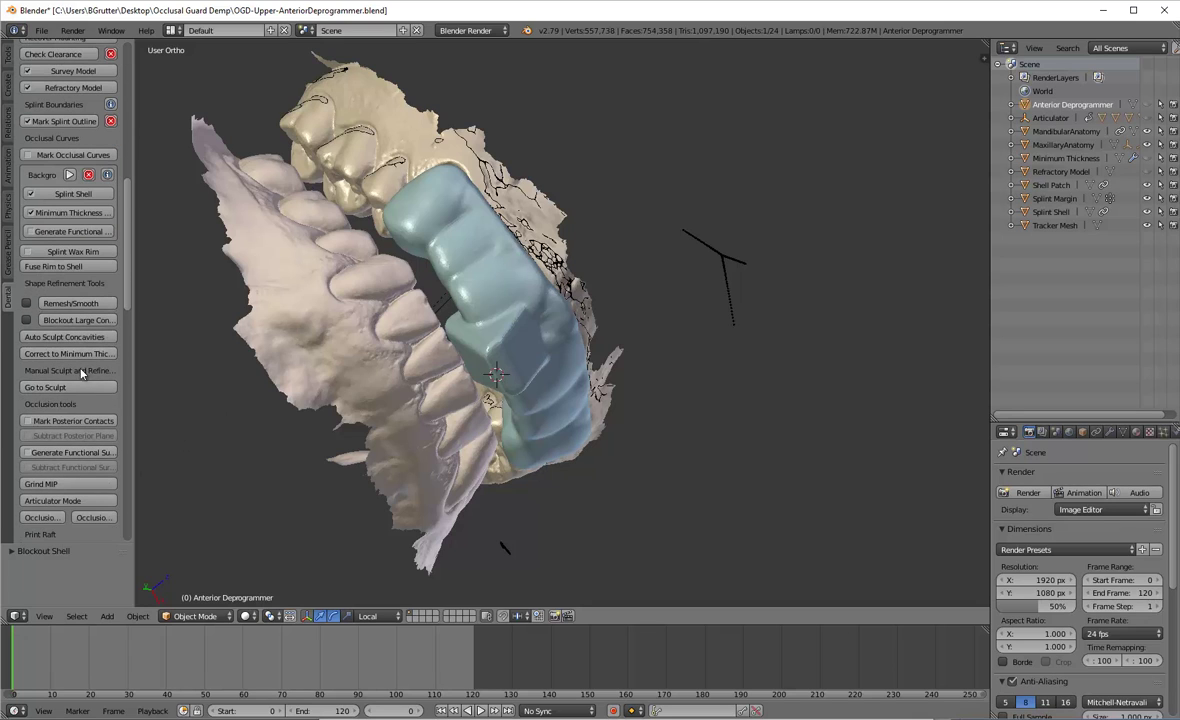
# - Add a print raft with width 18.00, length 7.50, thickness 2.00, bevel 0.50 and angle 45, and join it to the splint shell
pyautogui.scroll(-5, 83, 373)
pyautogui.click(45, 399)
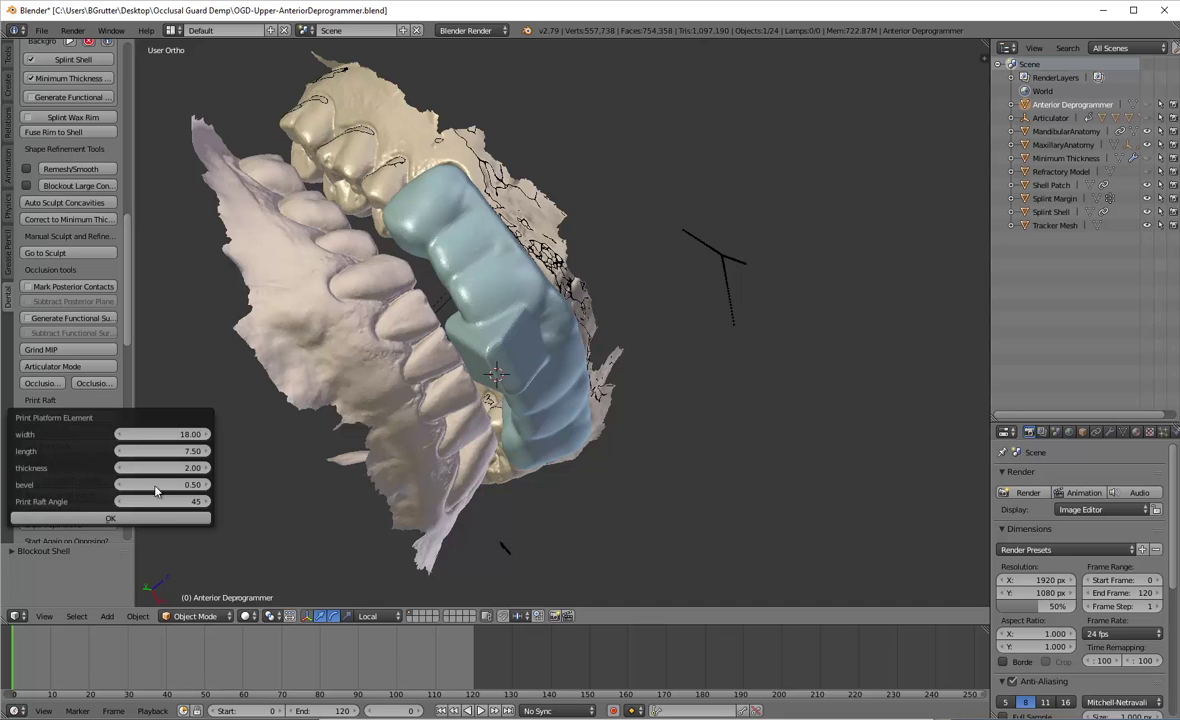
pyautogui.click(110, 518)
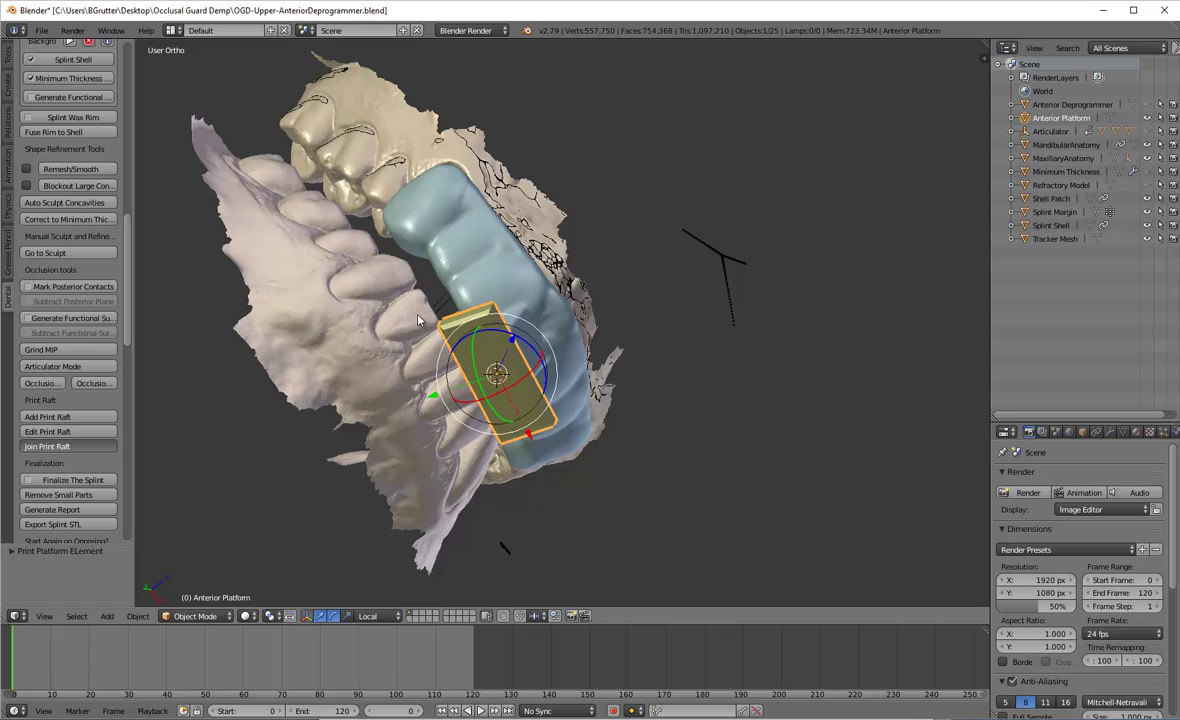
pyautogui.moveTo(410, 252); pyautogui.dragTo(529, 407, button='middle')
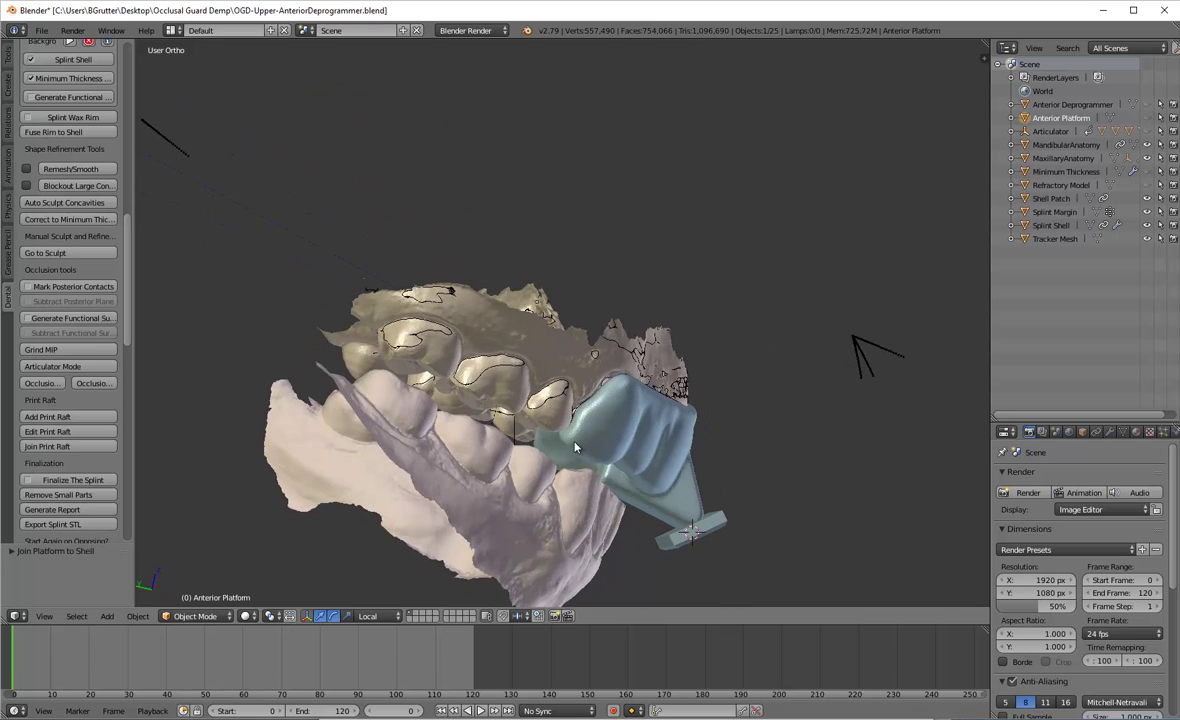
# - Finalize the splint using the Bmesh solver and inspect the finished model with its raft
pyautogui.click(45, 481)
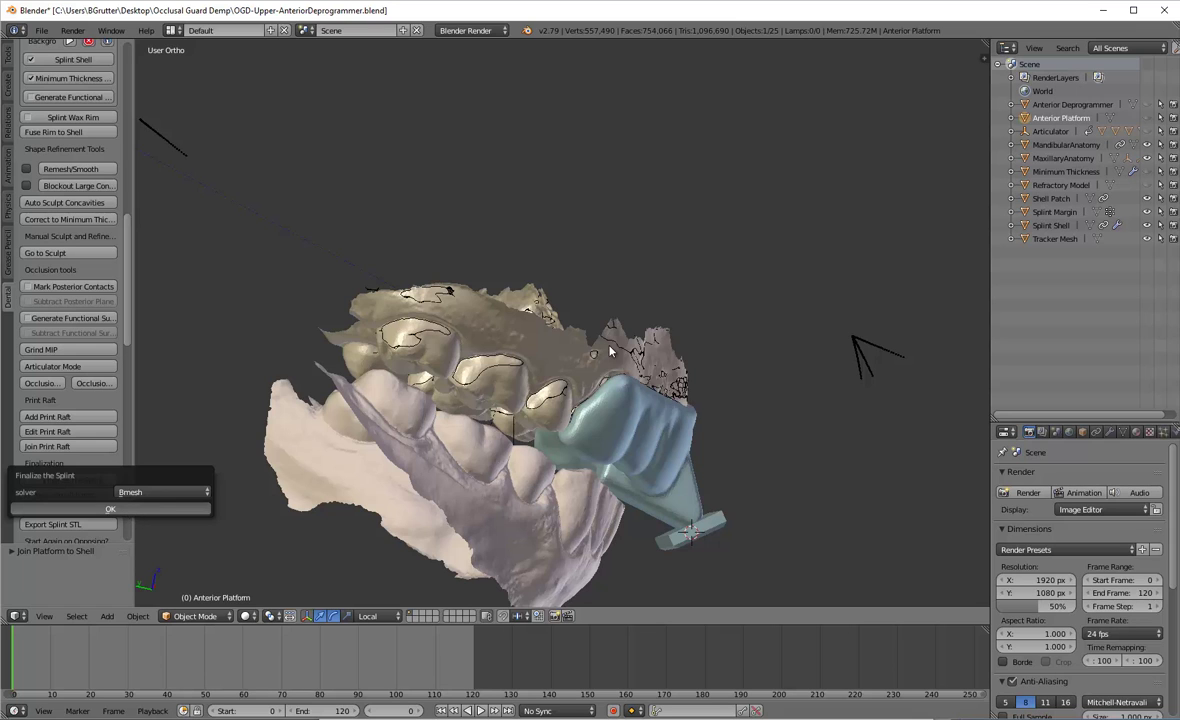
pyautogui.moveTo(650, 327); pyautogui.dragTo(577, 395, button='middle')
pyautogui.moveTo(568, 485); pyautogui.dragTo(423, 284, button='middle')
pyautogui.moveTo(764, 321); pyautogui.dragTo(770, 314, button='middle')
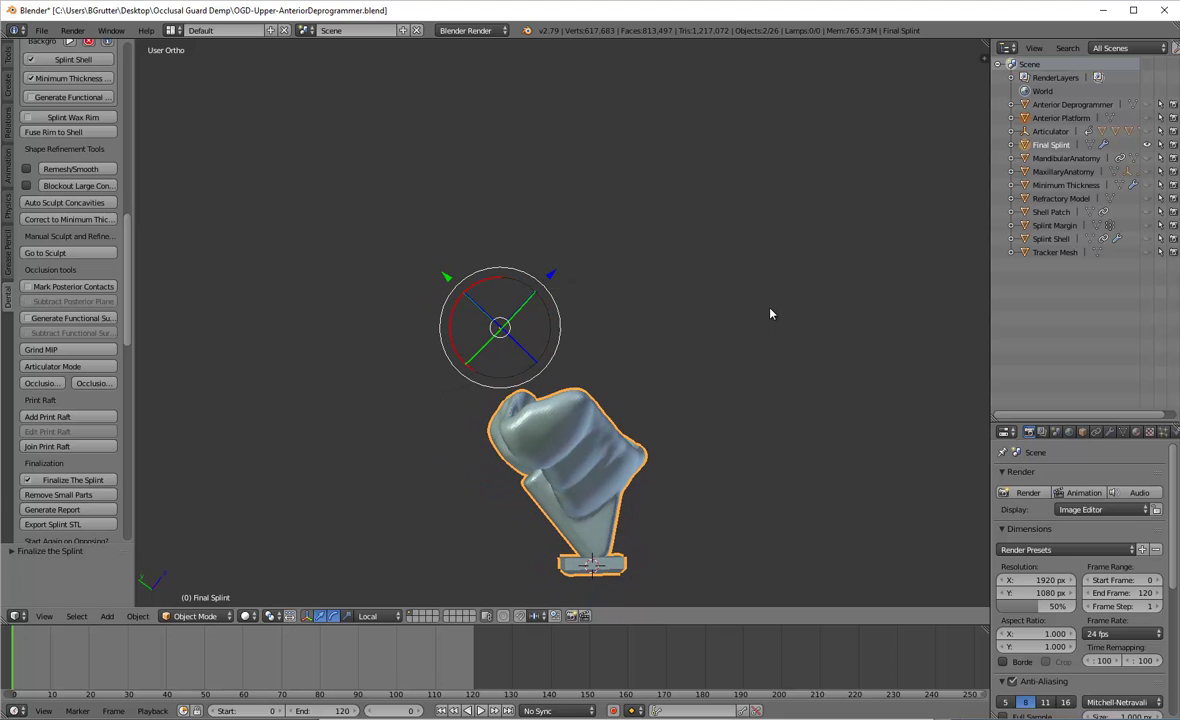
# - Generate the splint appliance report and export the final splint as an STL file
pyautogui.scroll(-2, 45, 490)
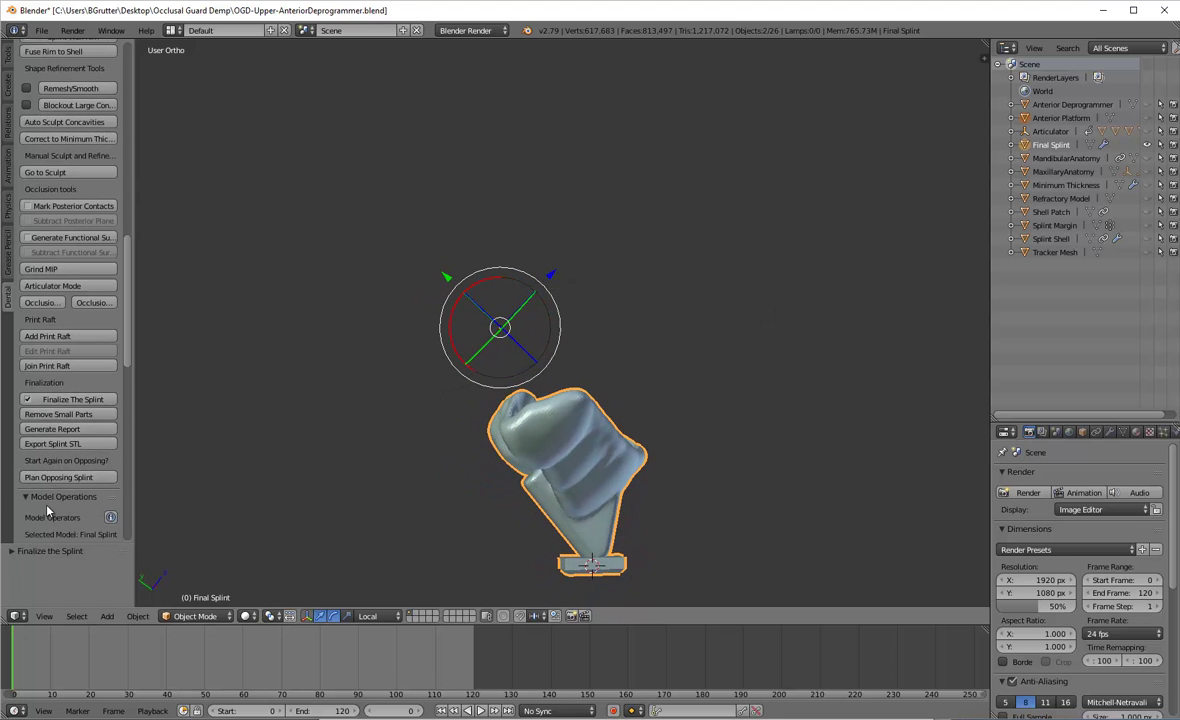
pyautogui.click(67, 429)
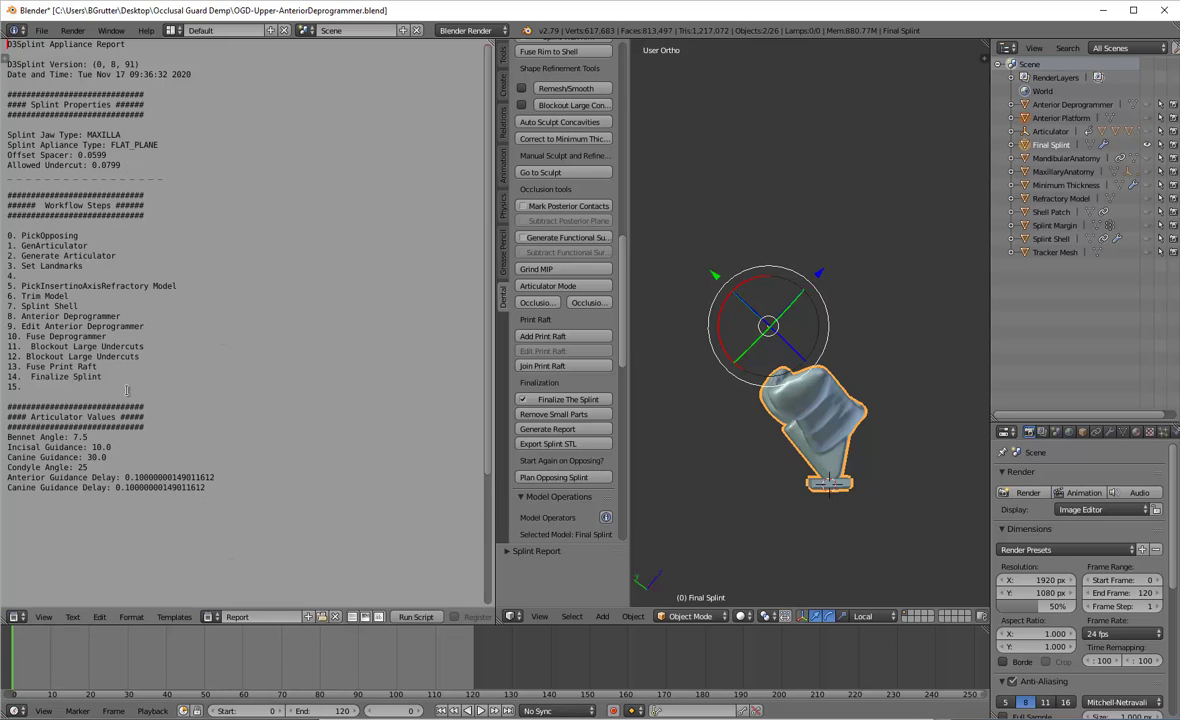
pyautogui.click(558, 445)
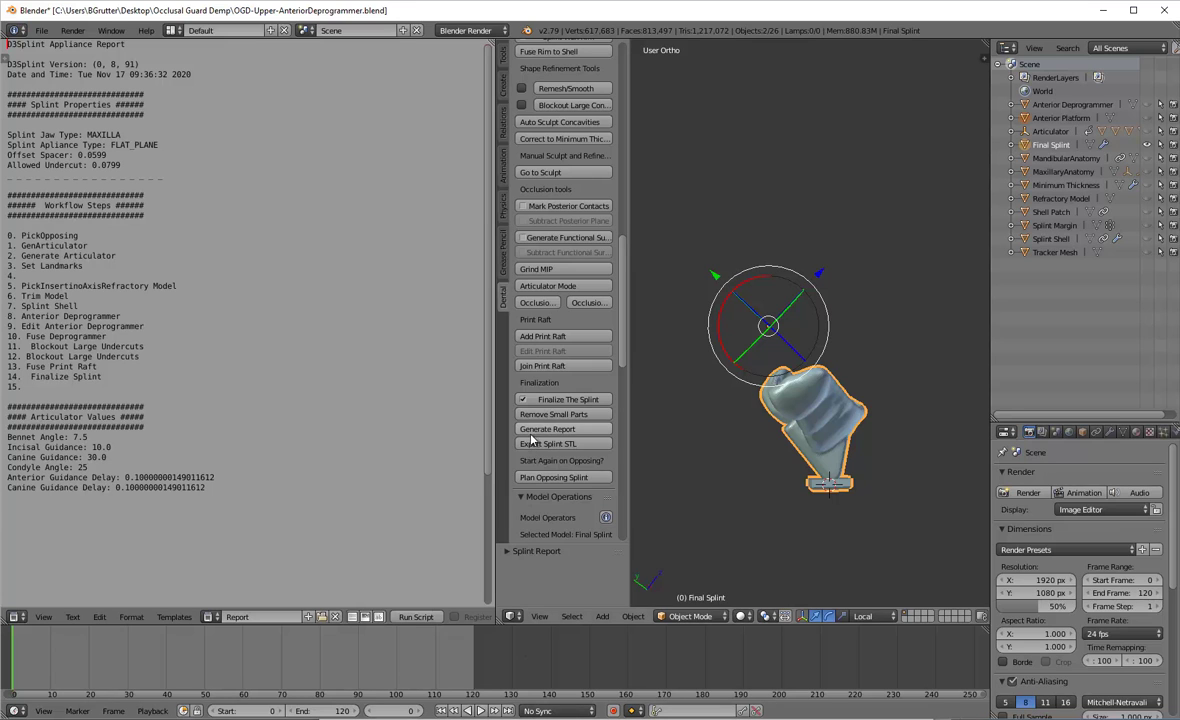
# - Switch to the Occlusal Guard Demp folder and locate the exported OGD-Upper-AnteriorDeprogrammer.stl file
pyautogui.hotkey('alt', 'Tab')
pyautogui.hotkey('alt', 'Tab')
pyautogui.hotkey('alt', 'Tab')
pyautogui.hotkey('alt', 'Tab')
pyautogui.hotkey('alt', 'Tab')
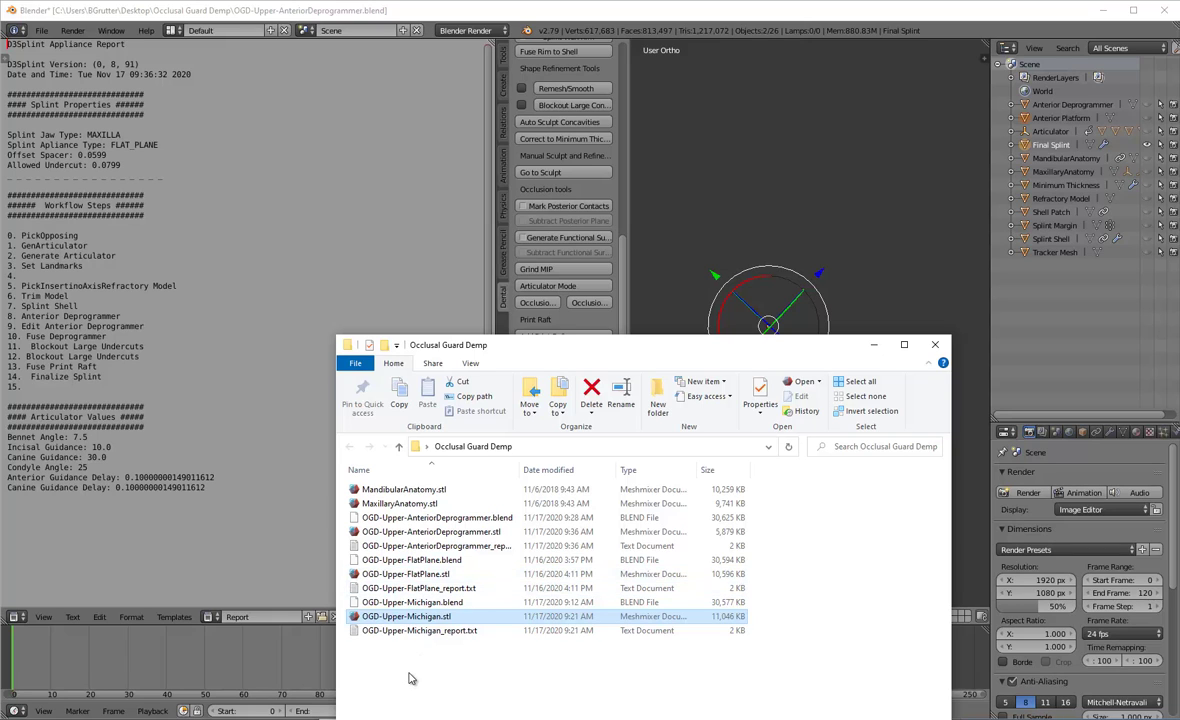
pyautogui.press('alt')
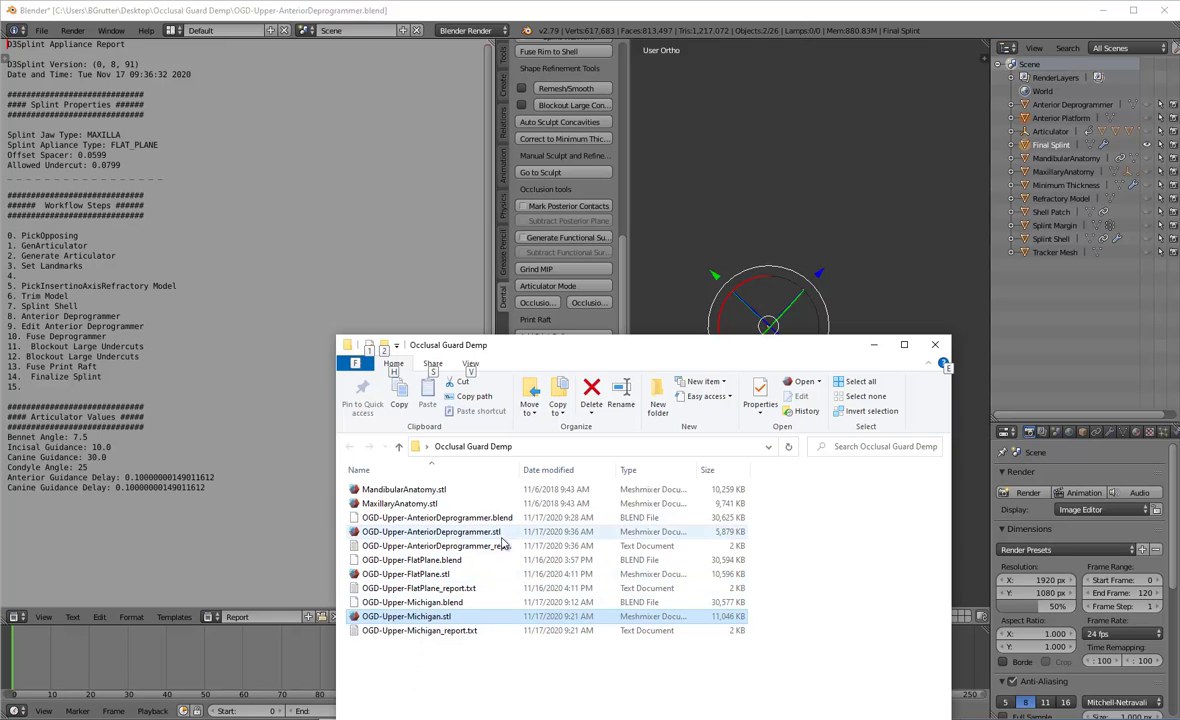
# - Switch to RayWare and move the OGD-Upper-Michigan splint toward the back corner of the build platform
pyautogui.hotkey('alt', 'Tab')
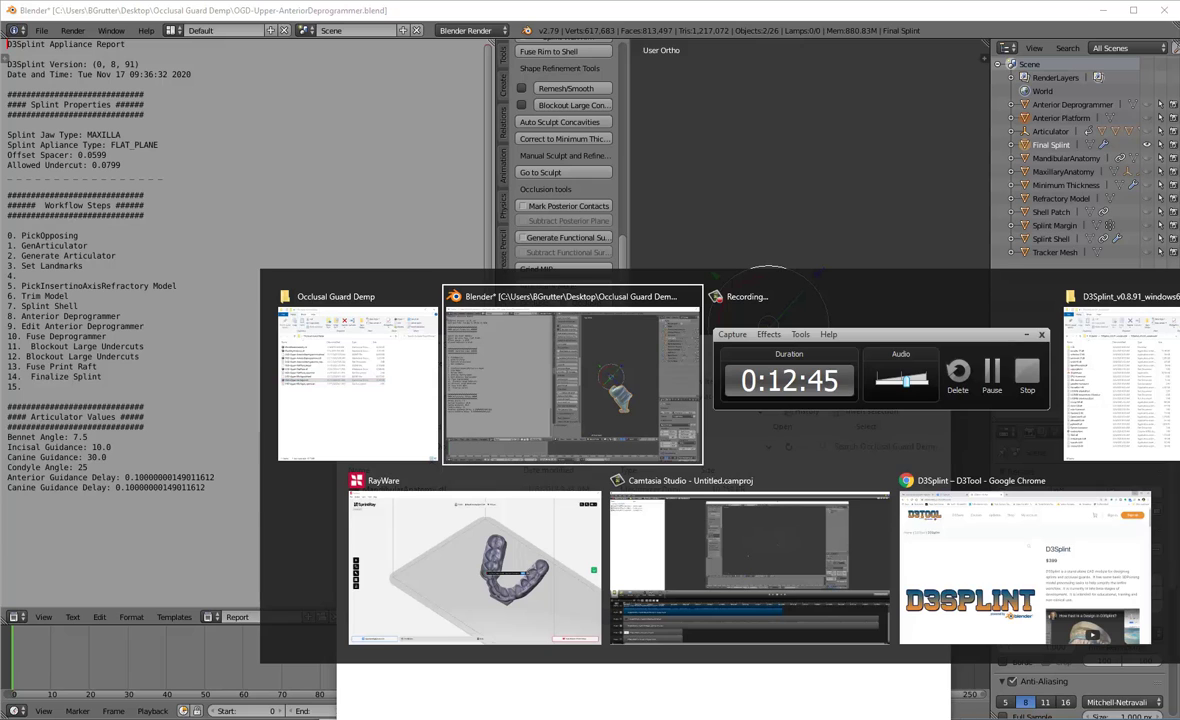
pyautogui.hotkey('alt', 'Tab')
pyautogui.hotkey('alt', 'Tab')
pyautogui.hotkey('alt', 'Tab')
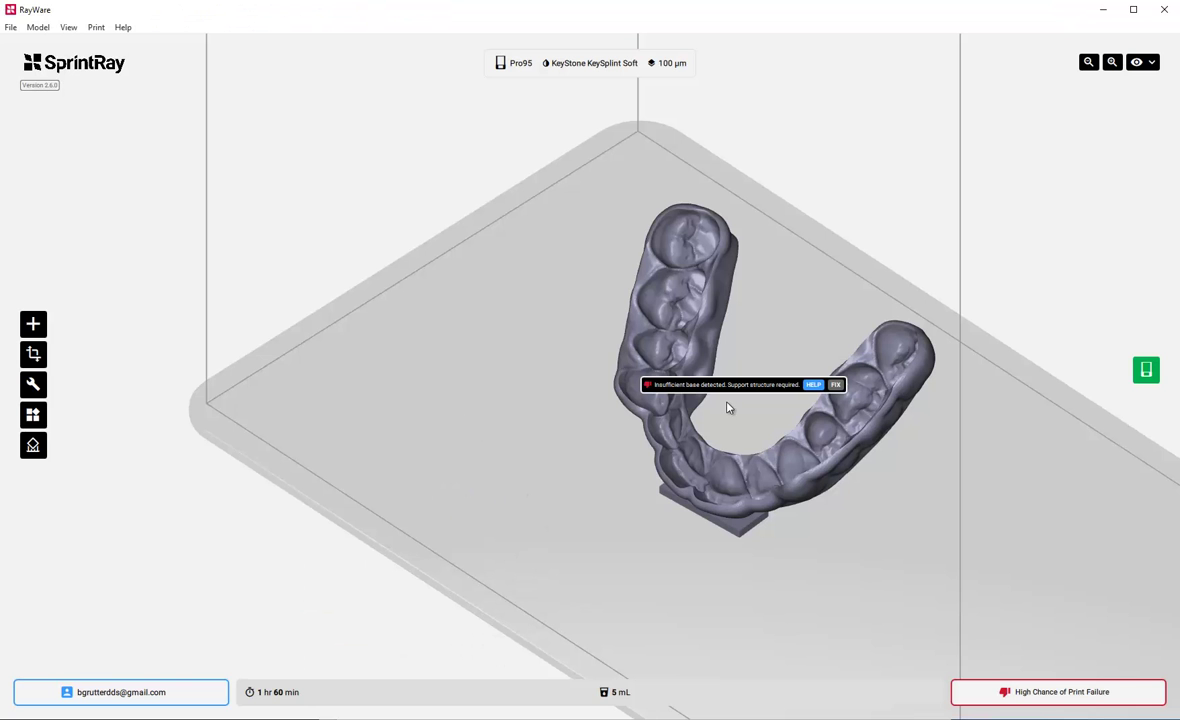
pyautogui.moveTo(730, 403); pyautogui.dragTo(632, 224)
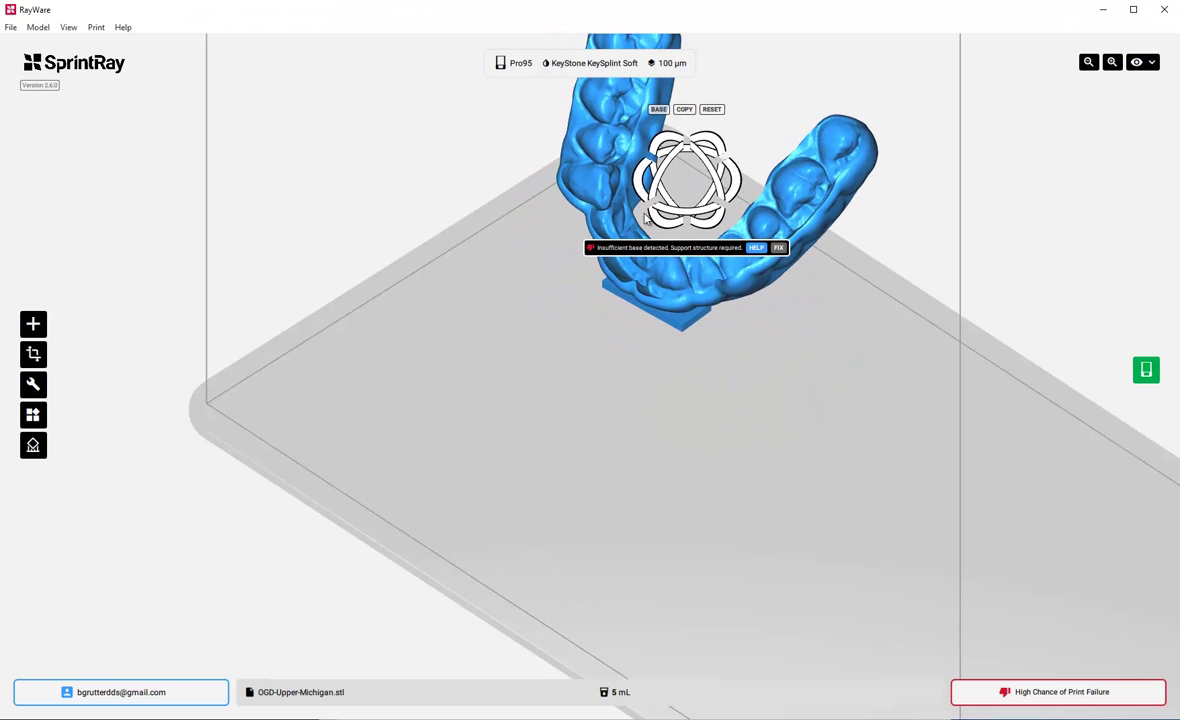
# - Import OGD-Upper-AnteriorDeprogrammer.stl from the Occlusal Guard Demp folder into the RayWare build and select the model
pyautogui.hotkey('alt', 'Tab')
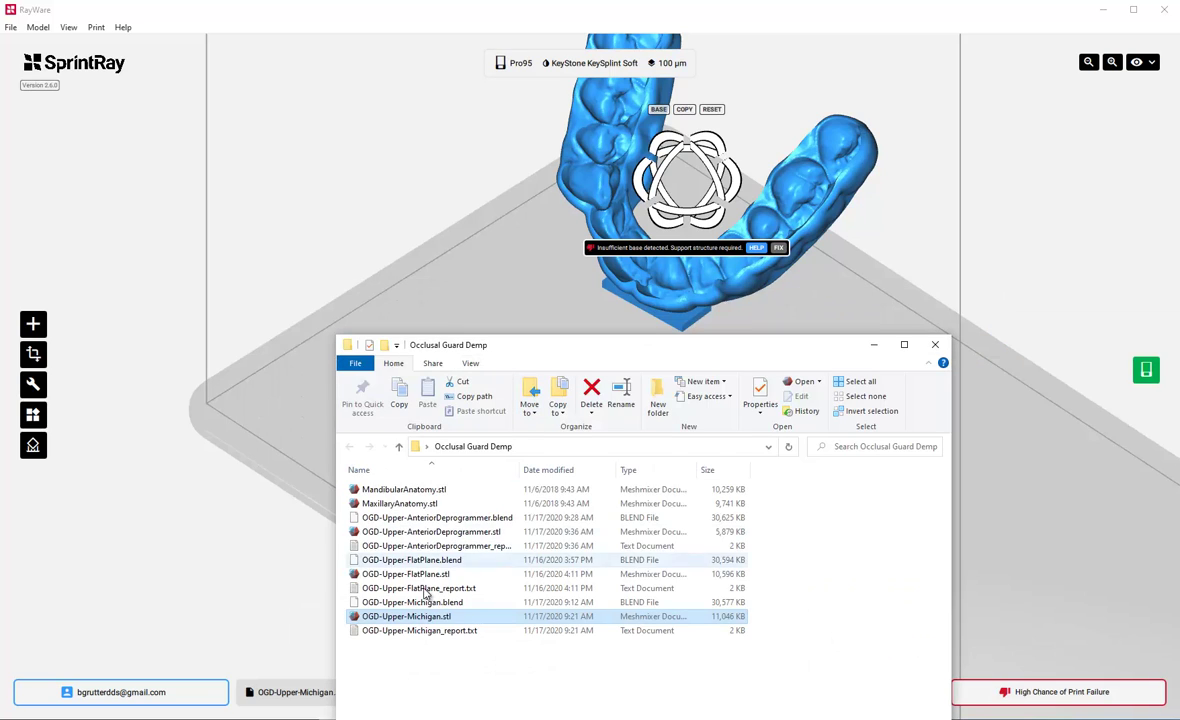
pyautogui.moveTo(425, 532); pyautogui.dragTo(522, 326)
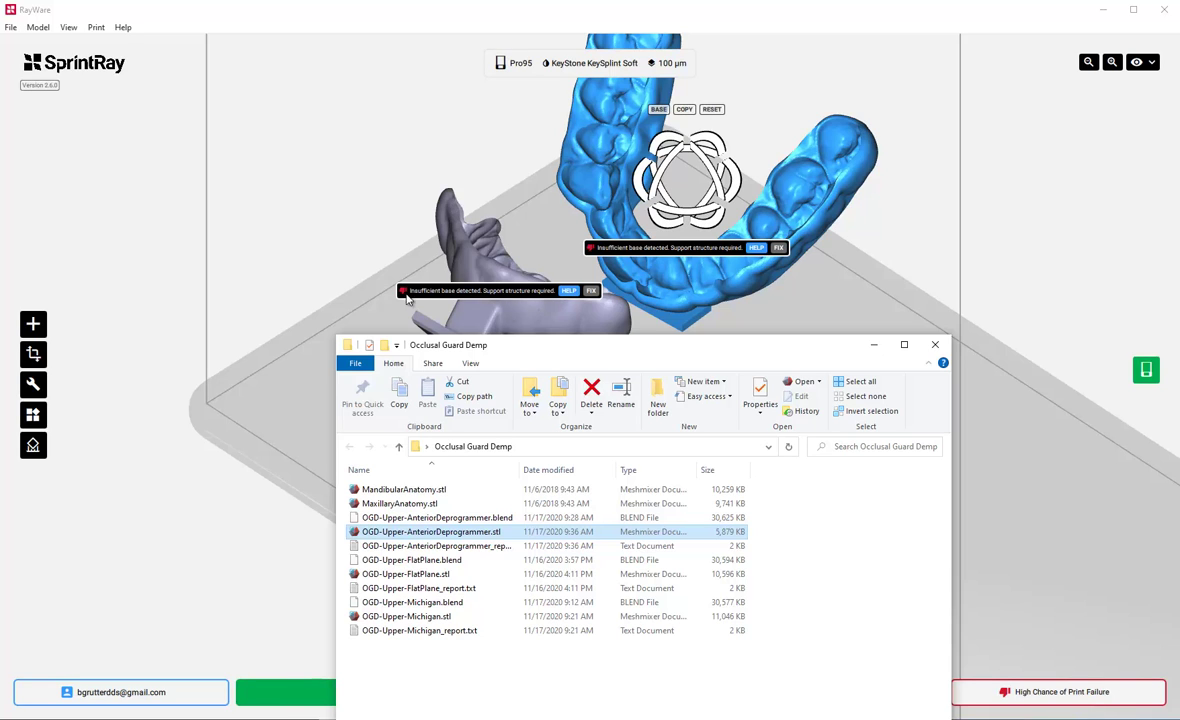
pyautogui.click(384, 308)
pyautogui.click(479, 326)
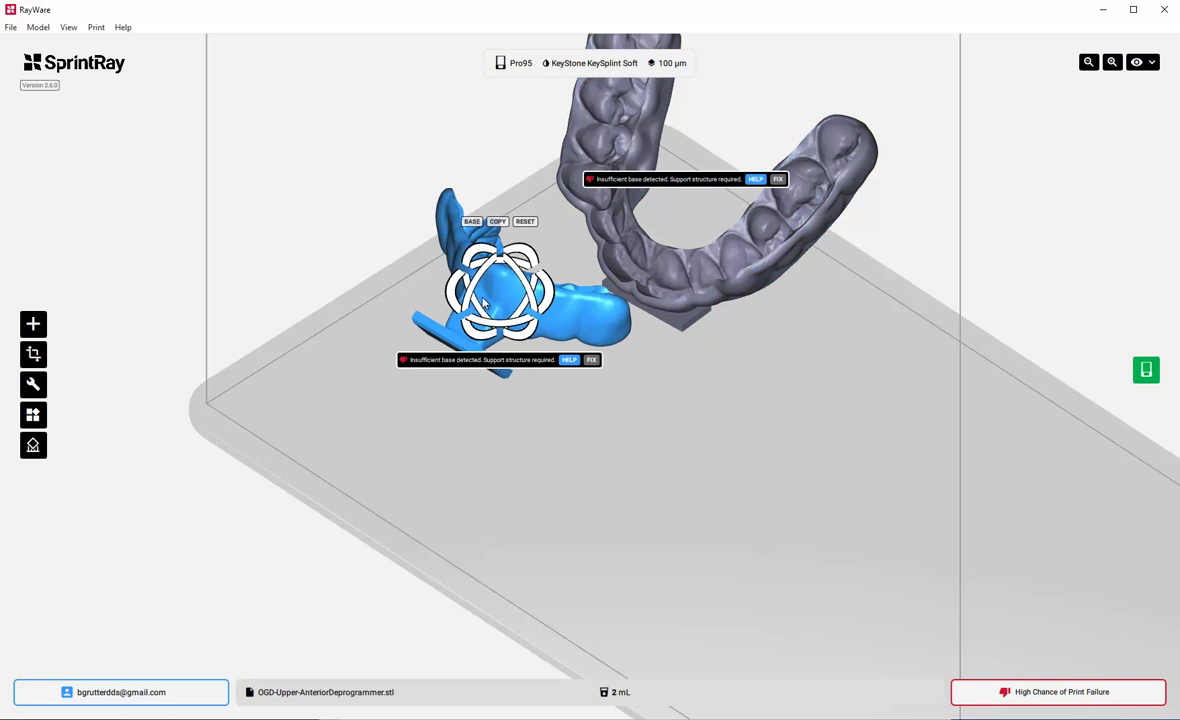
# - Set the underside of the deprogrammer's print raft as its base so the raft lies flat on the build platform
pyautogui.click(472, 222)
pyautogui.moveTo(477, 519); pyautogui.dragTo(521, 506, button='right')
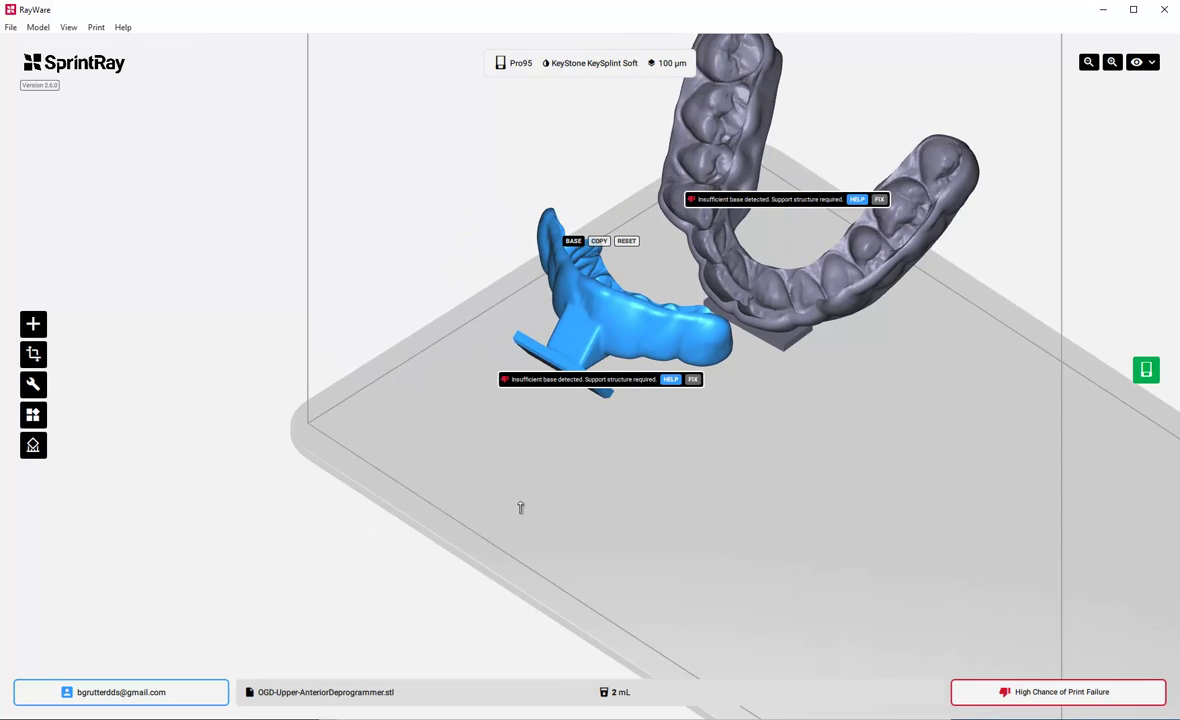
pyautogui.scroll(3, 519, 514)
pyautogui.moveTo(512, 518); pyautogui.dragTo(563, 503, button='middle')
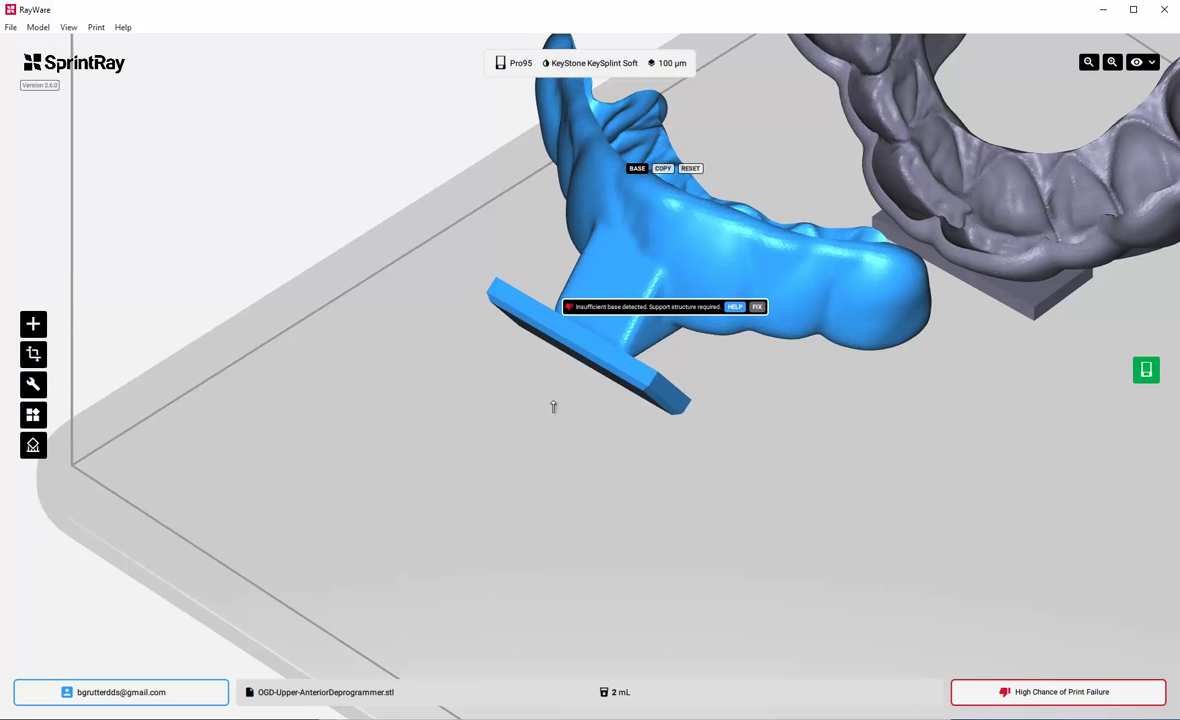
pyautogui.click(580, 365)
pyautogui.click(580, 364)
pyautogui.scroll(2, 666, 521)
pyautogui.scroll(-4, 668, 522)
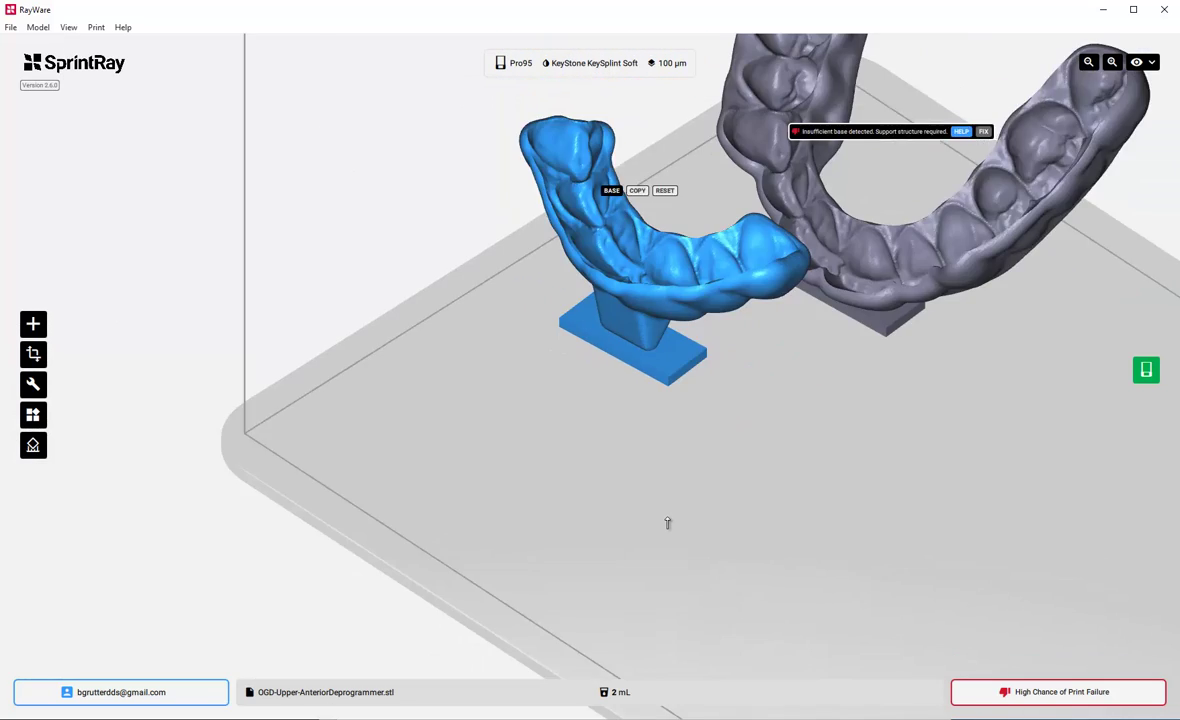
pyautogui.scroll(-3, 672, 520)
pyautogui.click(674, 519)
# - Reposition the deprogrammer and the Michigan splint on the build platform with clear space between them
pyautogui.moveTo(624, 276); pyautogui.dragTo(722, 436)
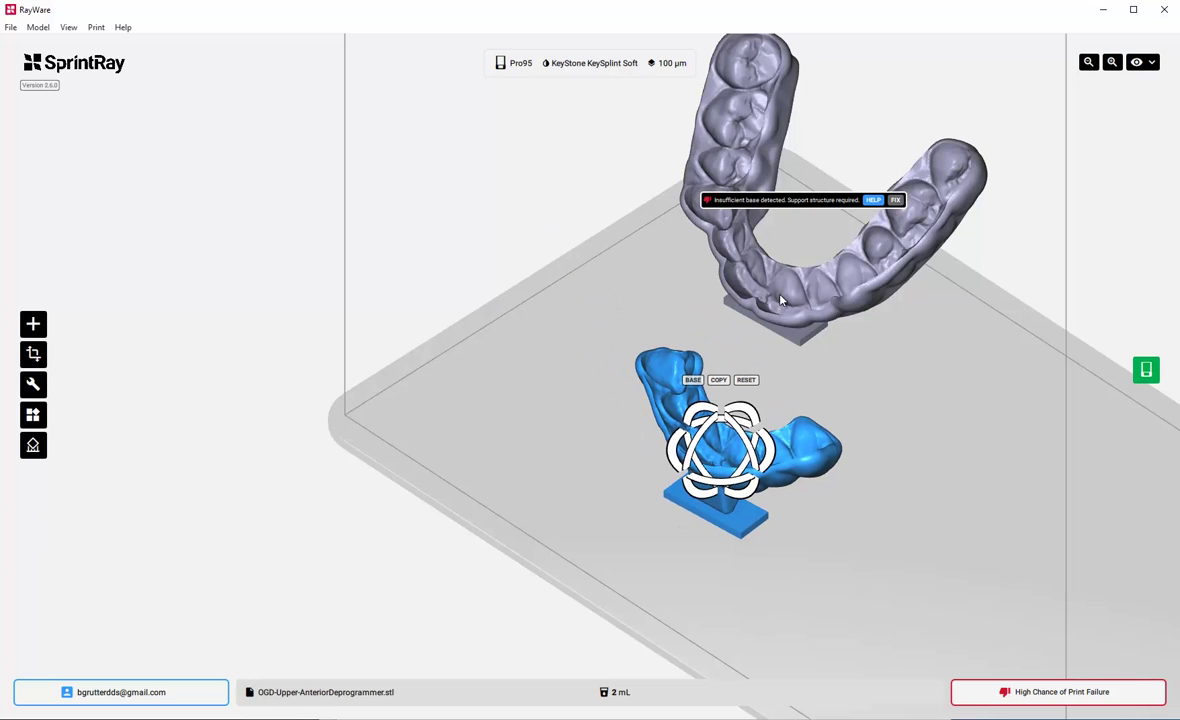
pyautogui.moveTo(781, 300); pyautogui.dragTo(898, 362)
pyautogui.scroll(1, 888, 522)
pyautogui.click(888, 522)
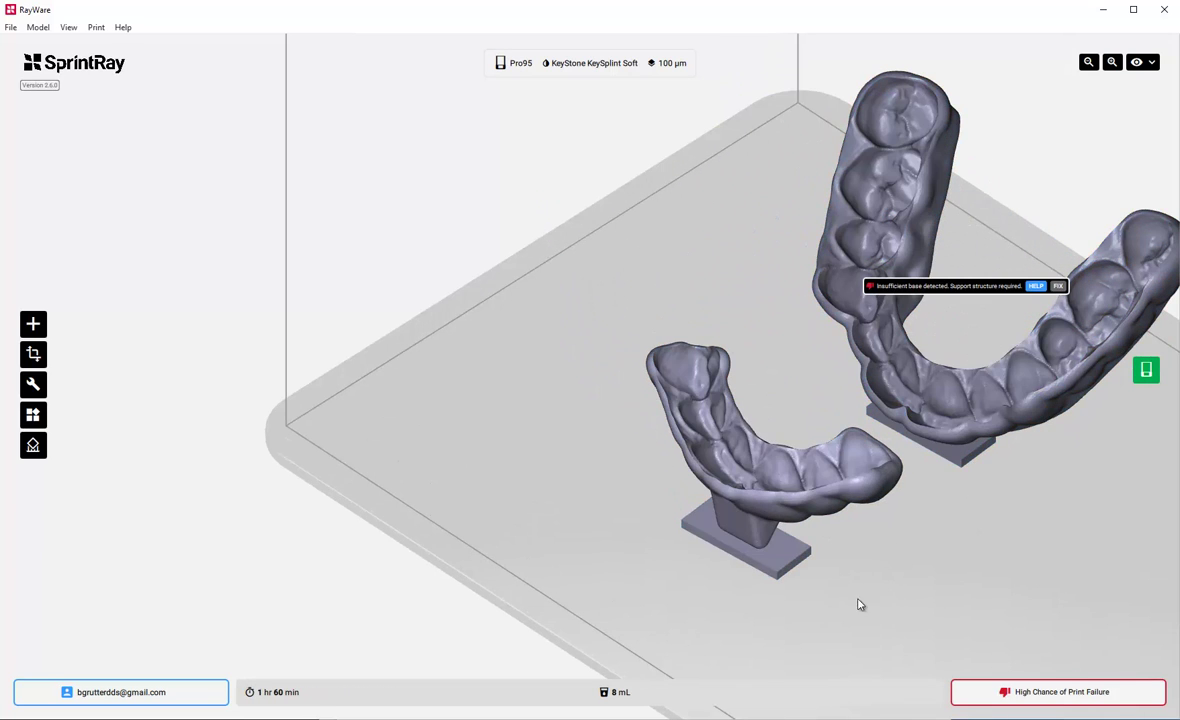
# - Apply the print job settings with the Pro95 printer, KeyStone KeySplint Soft material and 100 µm layer thickness
pyautogui.moveTo(860, 604); pyautogui.dragTo(813, 568)
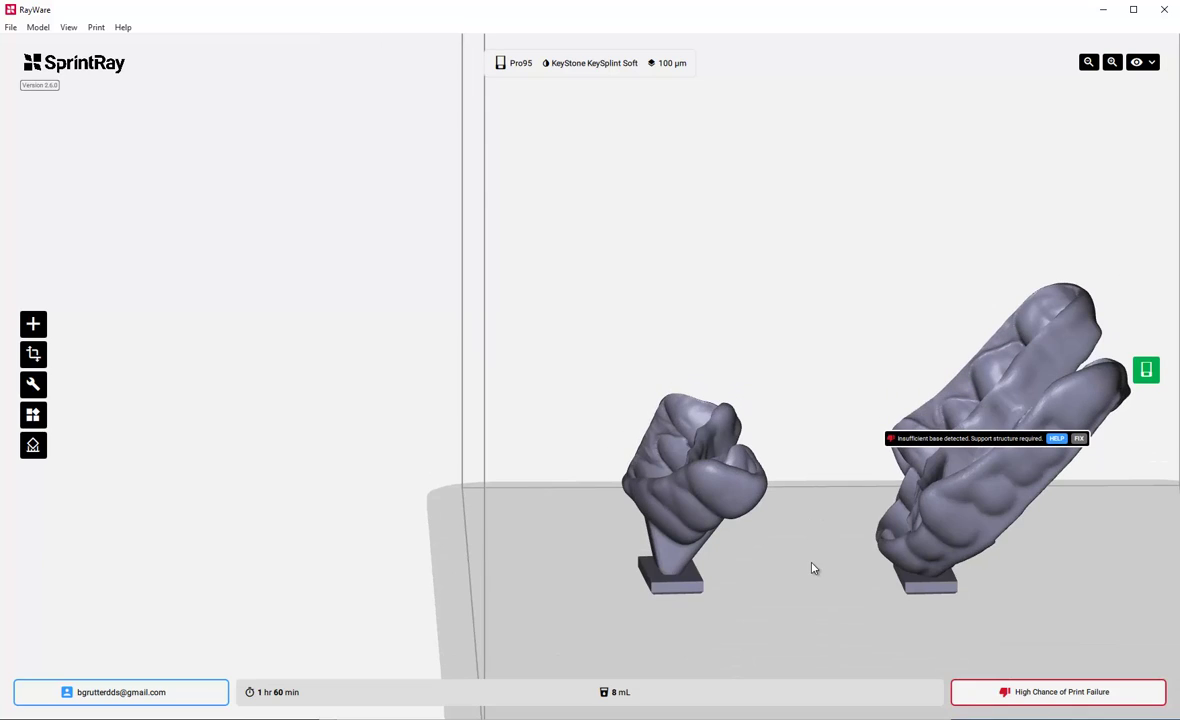
pyautogui.click(561, 70)
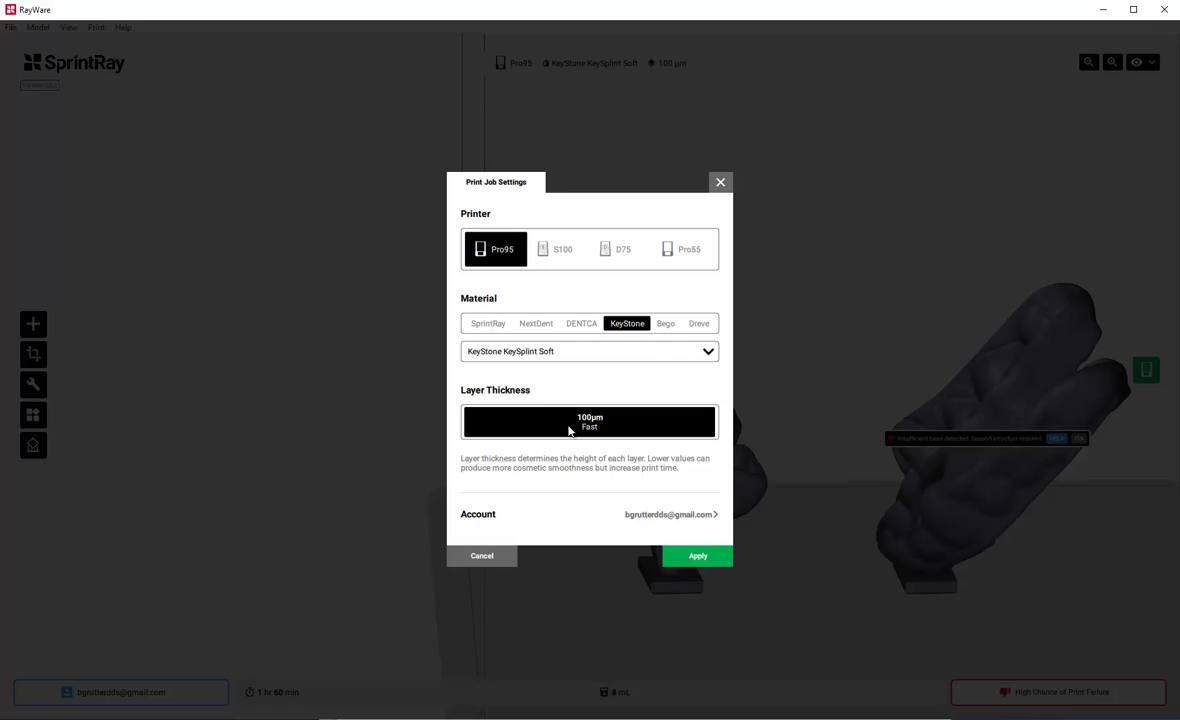
pyautogui.click(703, 556)
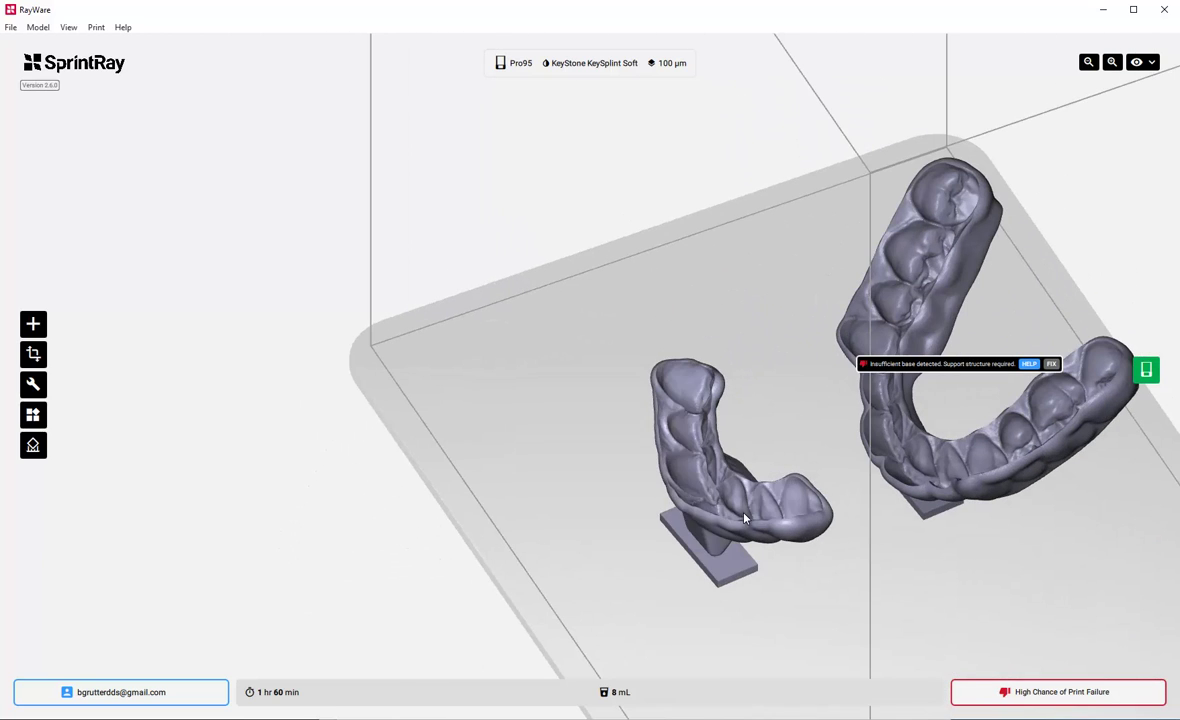
# - Examine the deprogrammer's orientation and raft on the build platform from several angles, including a low side view
pyautogui.click(743, 518)
pyautogui.click(795, 556)
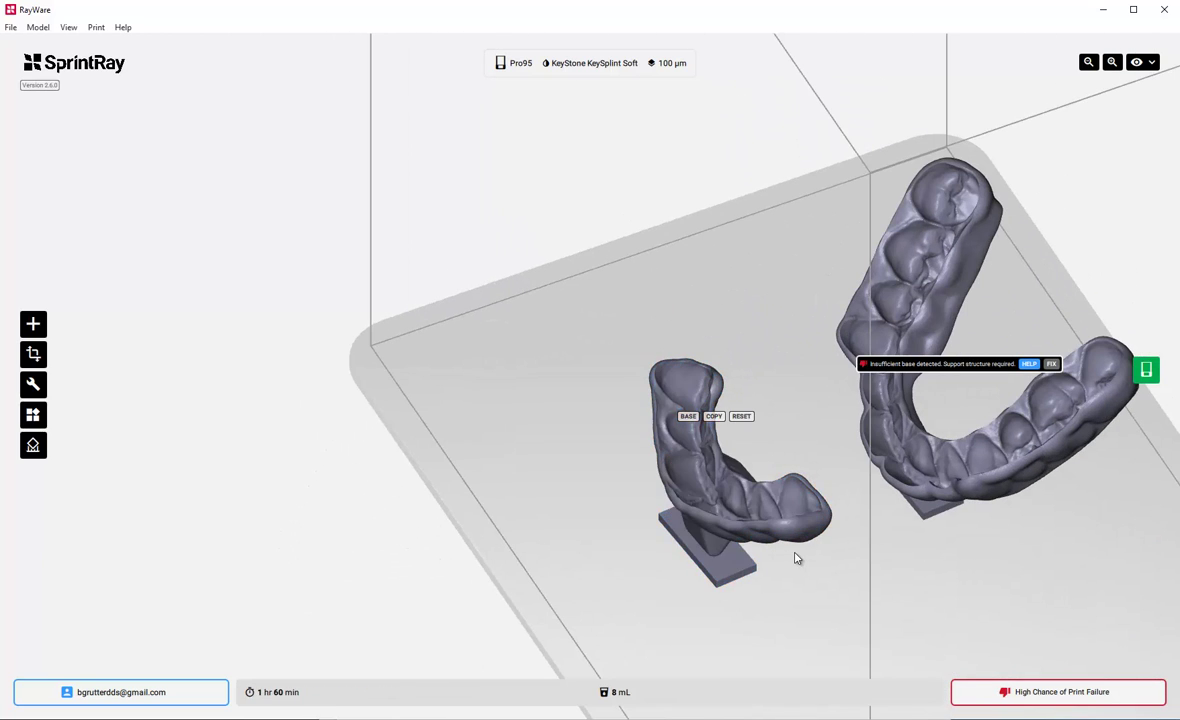
pyautogui.moveTo(795, 556); pyautogui.dragTo(859, 563)
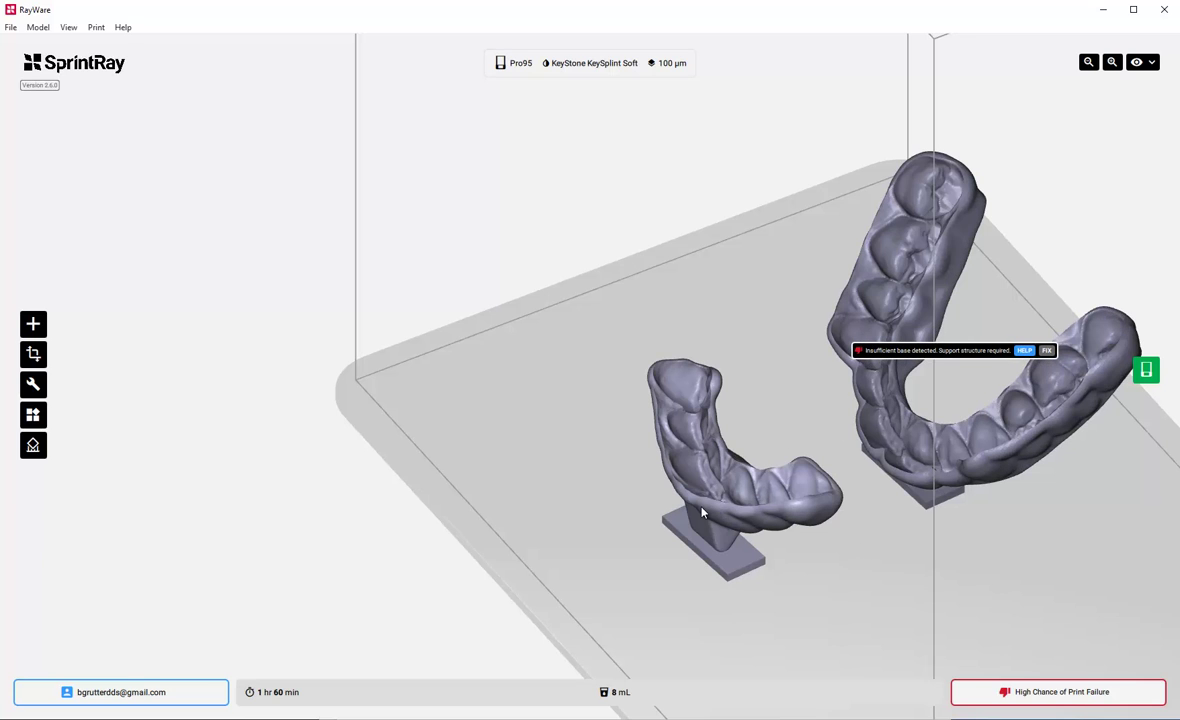
pyautogui.moveTo(586, 518); pyautogui.dragTo(726, 466, button='right')
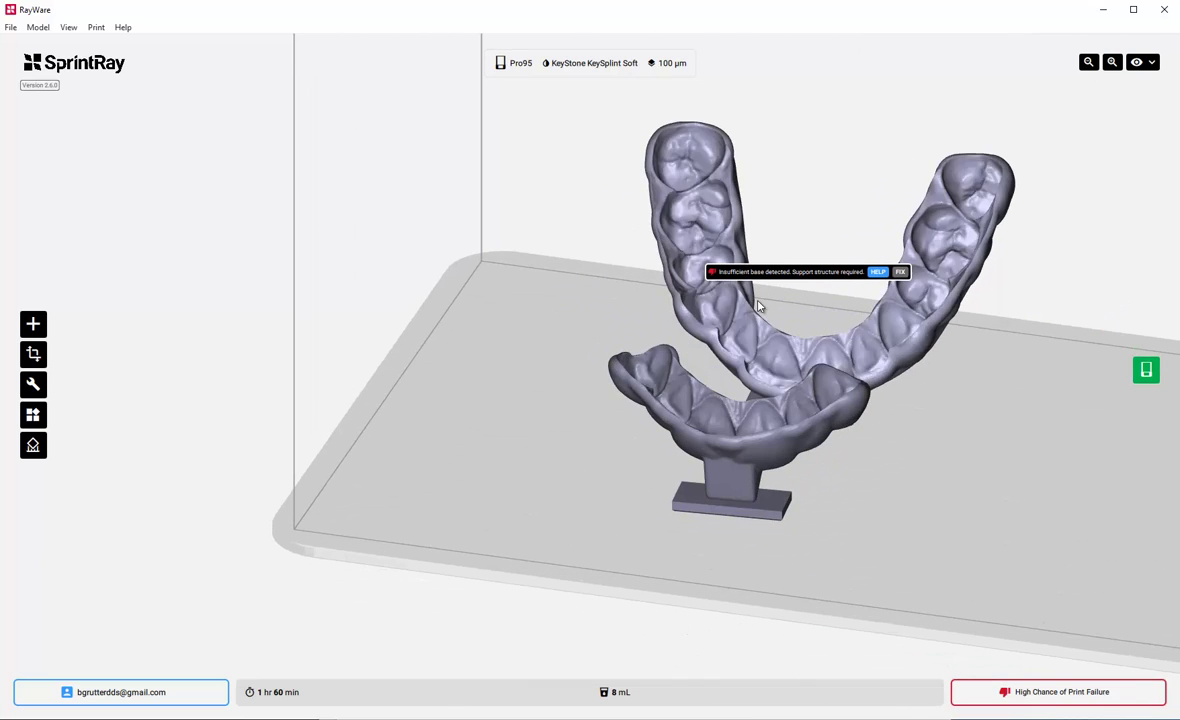
pyautogui.moveTo(809, 514); pyautogui.dragTo(902, 463, button='right')
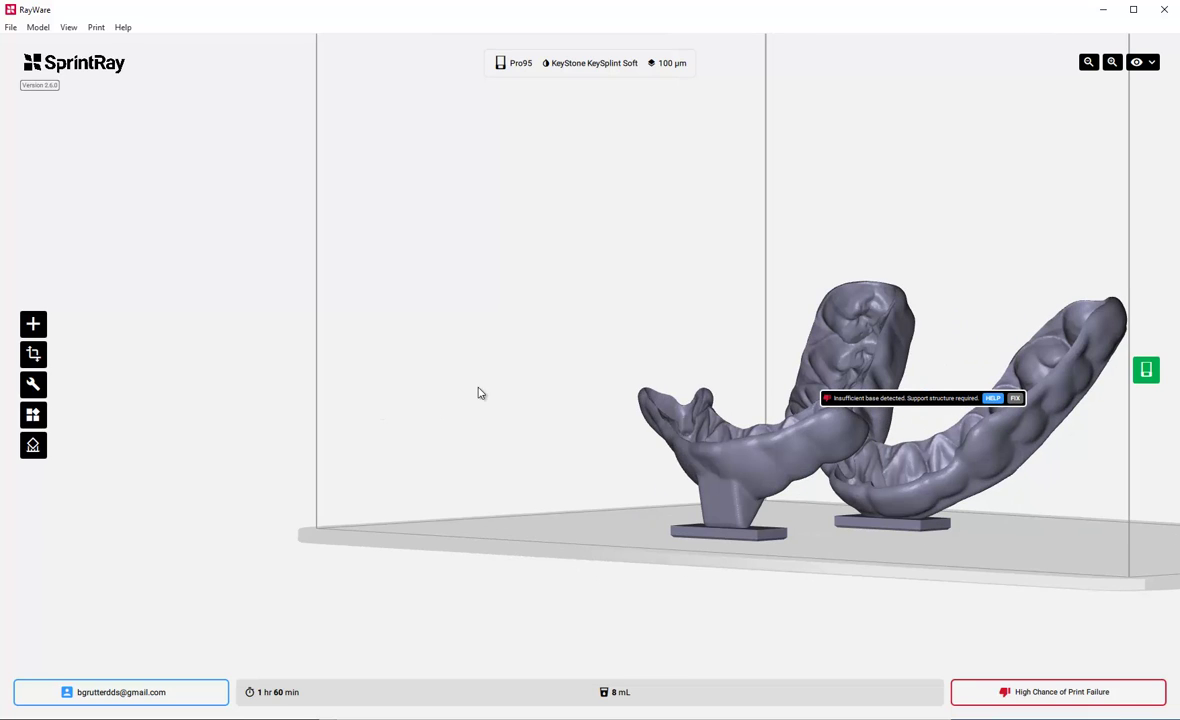